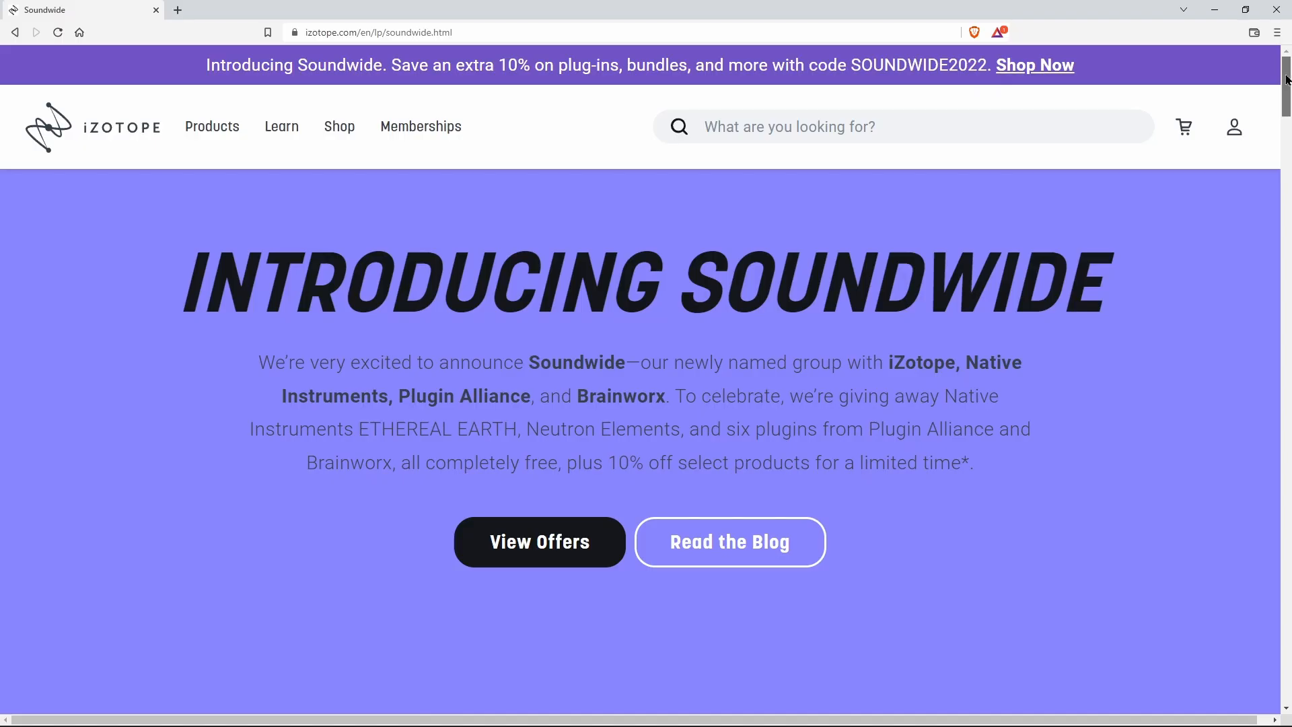
Step: Look through the Soundwide offers page, including the Neutron Elements and Ethereal Earth giveaways
{"action": "scroll", "coordinate": [646, 377], "scroll_direction": "down", "scroll_amount": 8}
{"action": "scroll", "coordinate": [641, 379], "scroll_direction": "down", "scroll_amount": 15}
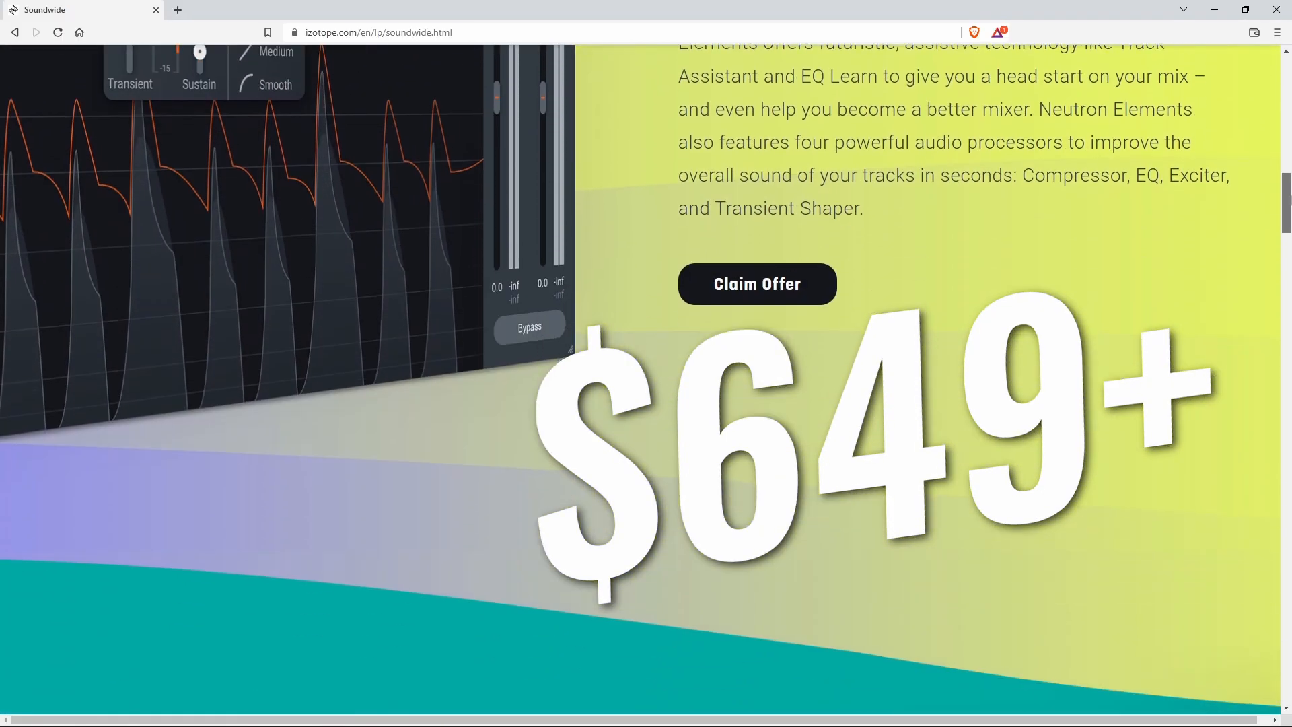
{"action": "scroll", "coordinate": [646, 377], "scroll_direction": "down", "scroll_amount": 15}
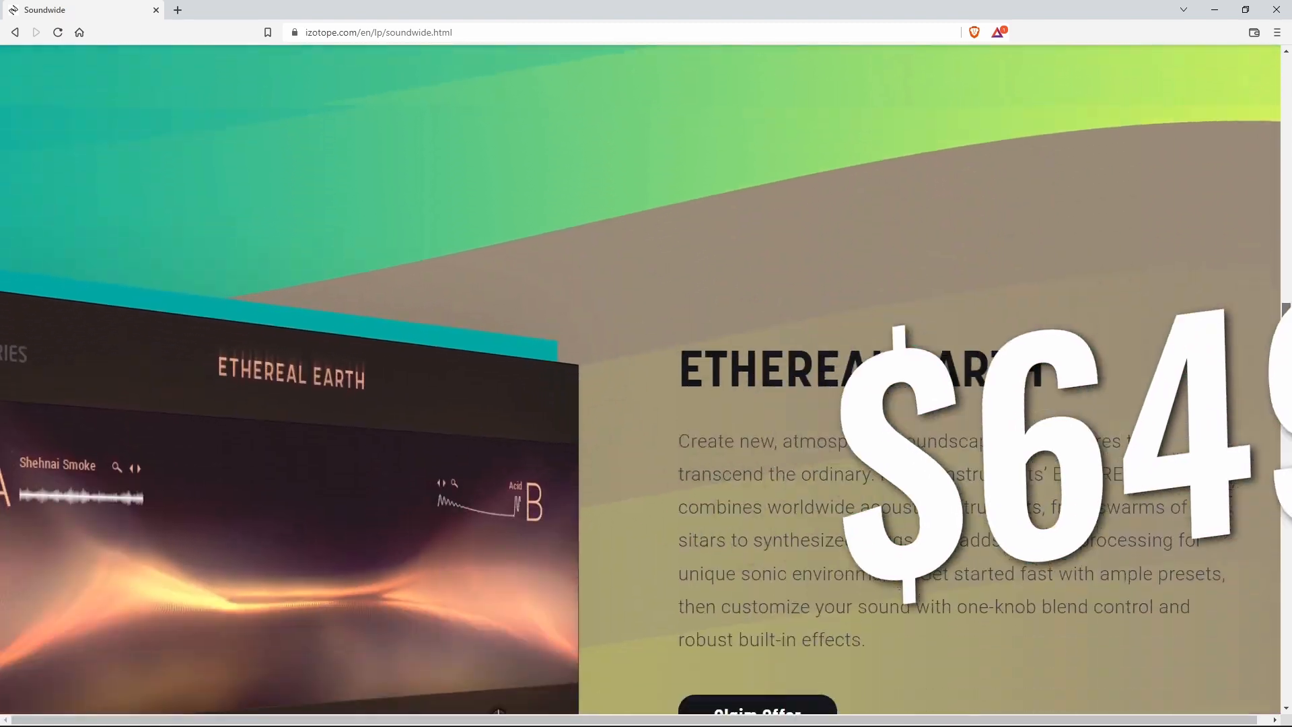
{"action": "scroll", "coordinate": [646, 376], "scroll_direction": "down", "scroll_amount": 8}
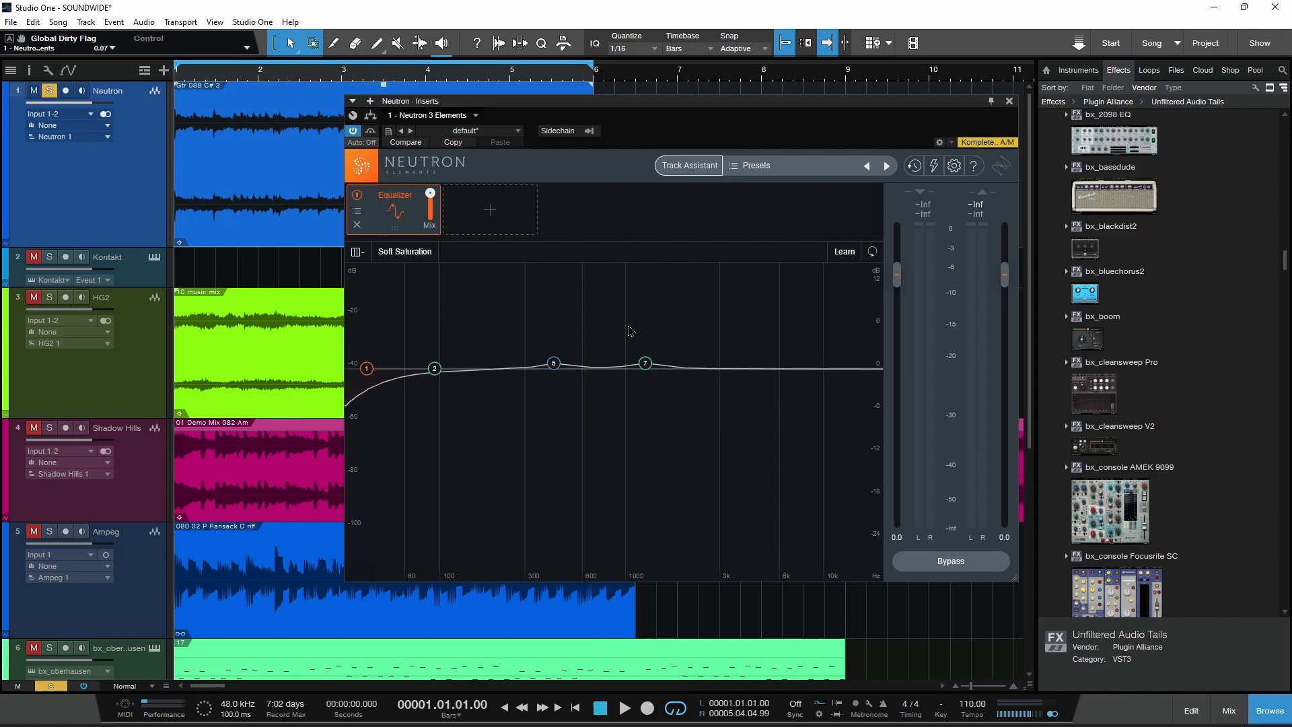
Step: Boost equalizer band 7 to 4.1 dB at 1446 Hz in Neutron and add a Compressor module
{"action": "left_click_drag", "start_coordinate": [644, 363], "coordinate": [656, 339]}
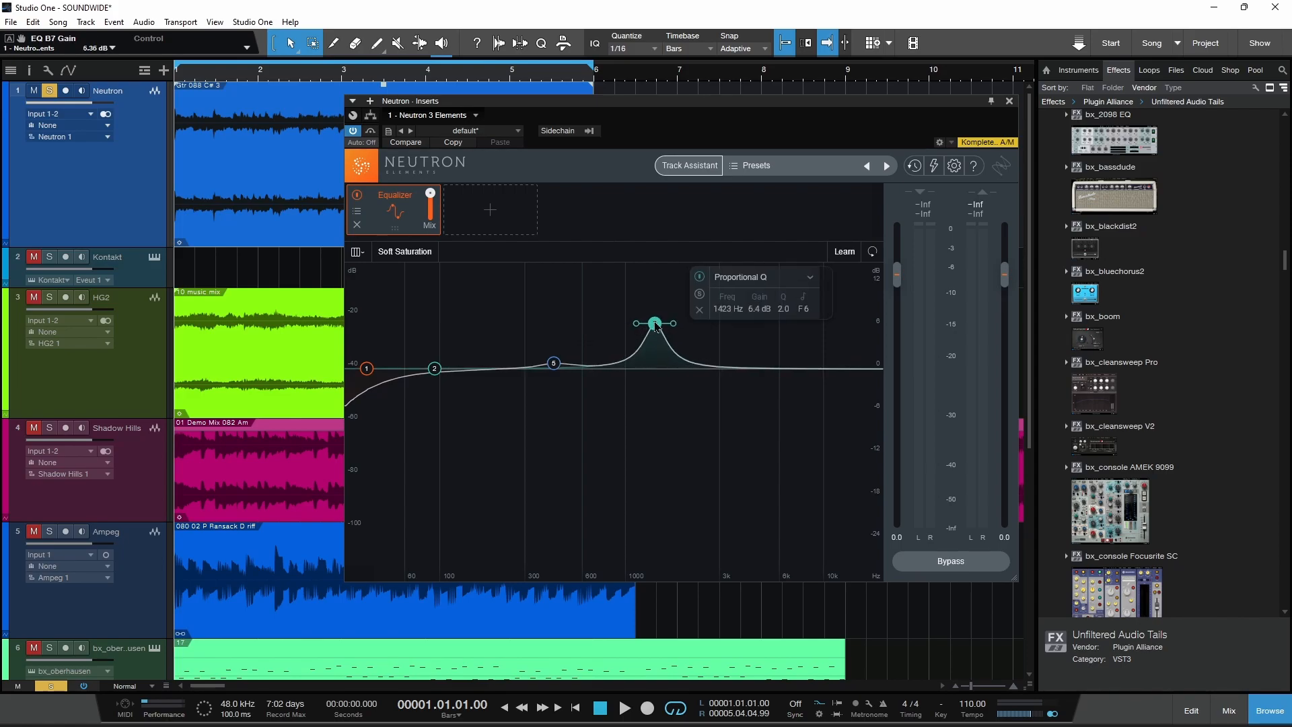
{"action": "left_click", "coordinate": [489, 213]}
{"action": "left_click", "coordinate": [494, 245]}
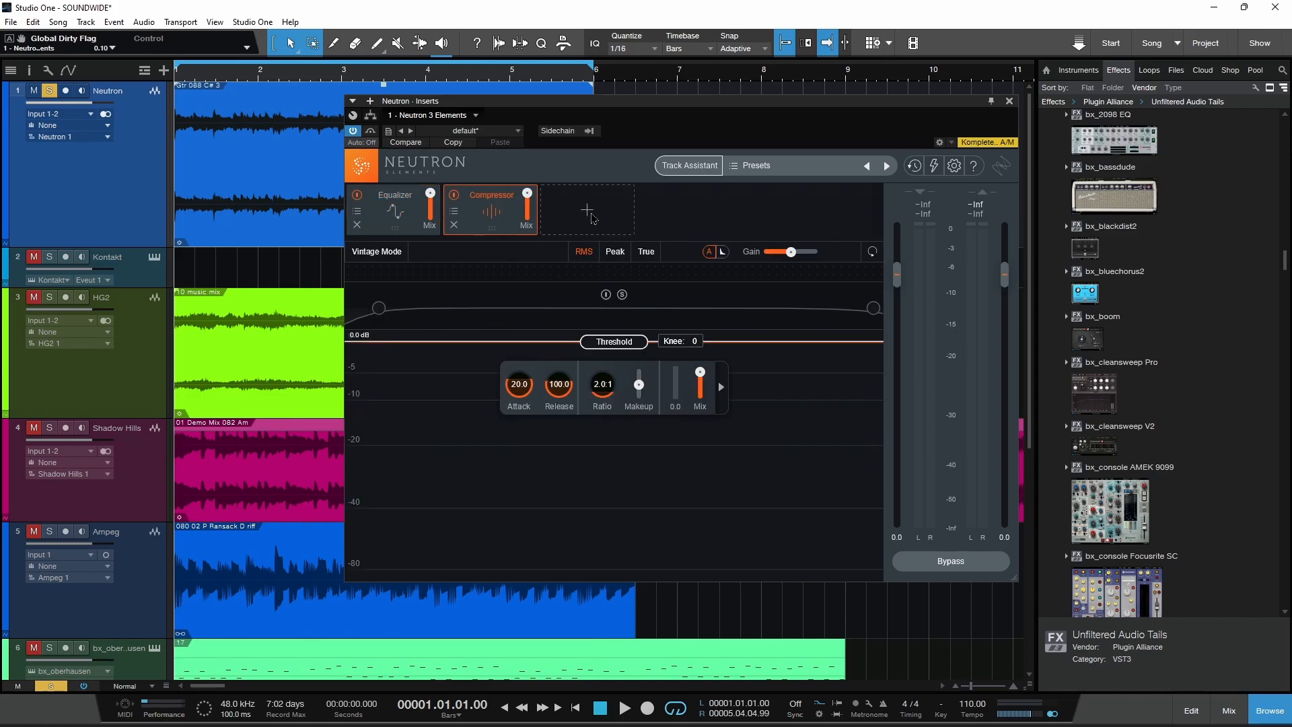
Step: Add Exciter and Transient Shaper modules to the Neutron chain and place the Transient Shaper before the Exciter
{"action": "left_click", "coordinate": [592, 217]}
{"action": "left_click", "coordinate": [578, 273]}
{"action": "left_click", "coordinate": [688, 213]}
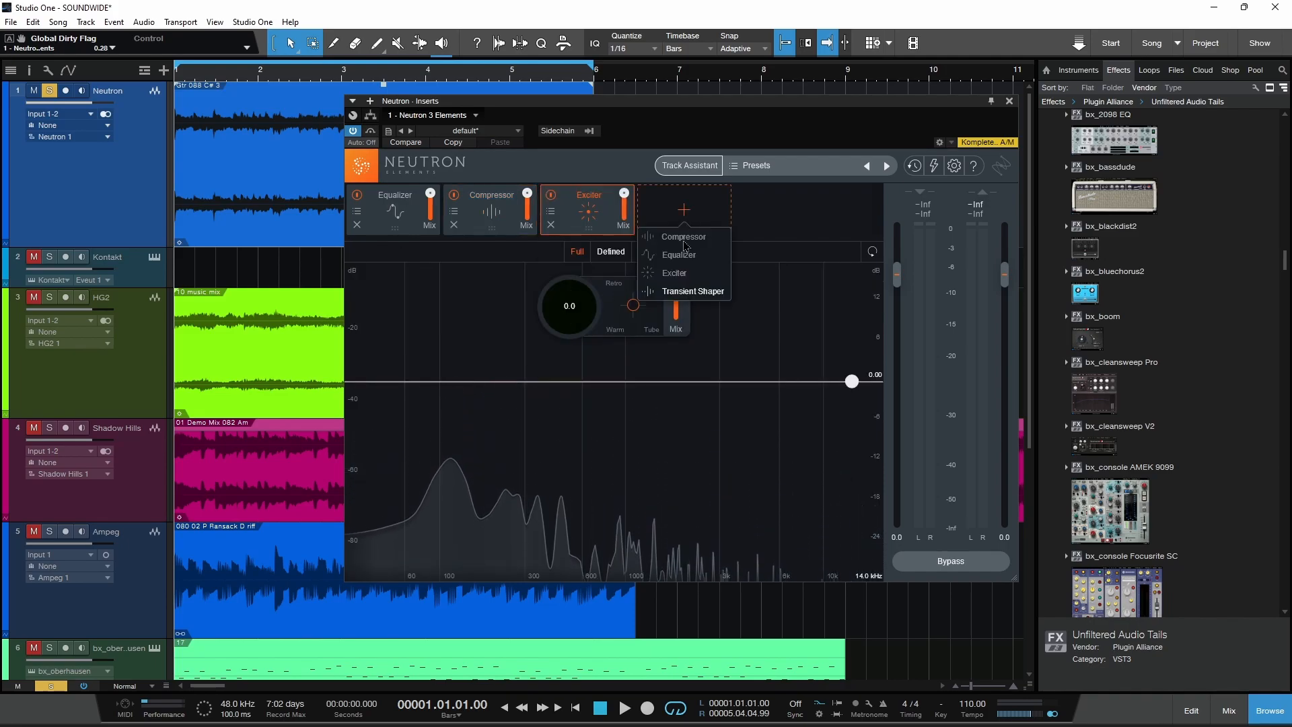
{"action": "left_click", "coordinate": [693, 291]}
{"action": "left_click_drag", "start_coordinate": [678, 216], "coordinate": [589, 216]}
Step: Play the track, bypass the Transient Shaper module and lower the Compressor's threshold
{"action": "key", "text": "space"}
{"action": "left_click", "coordinate": [550, 194]}
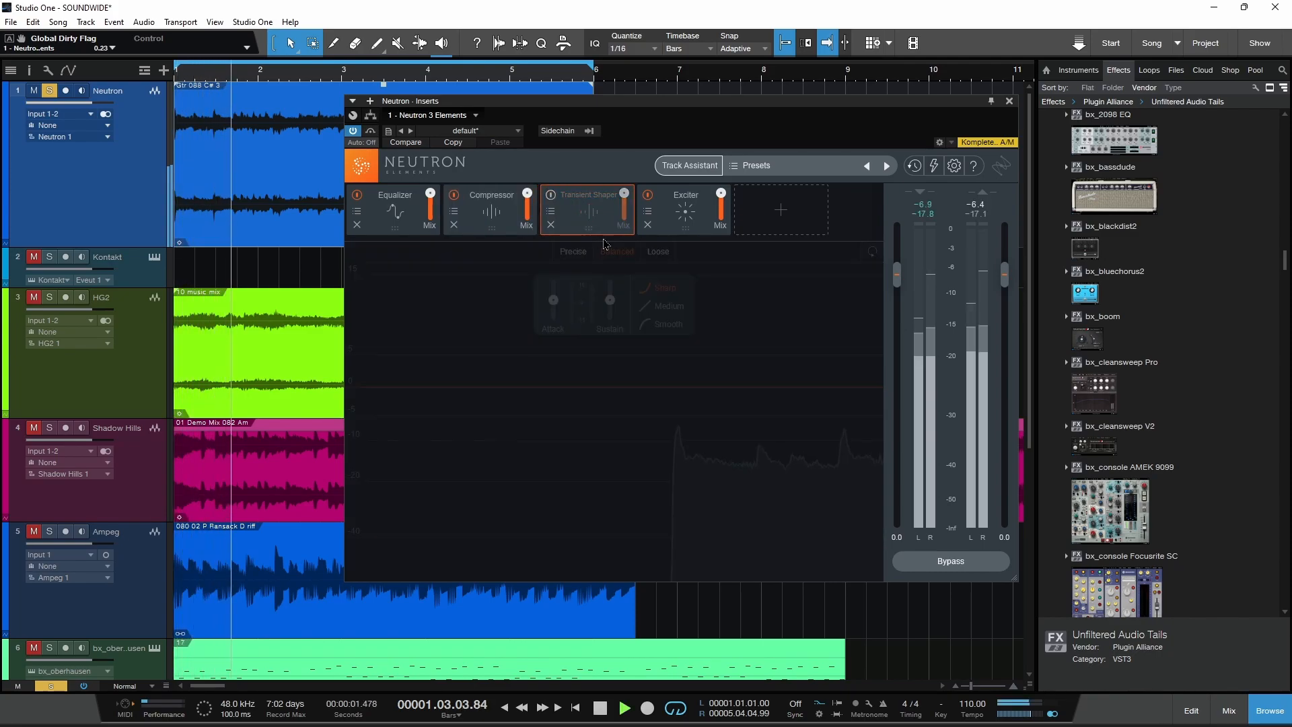
{"action": "left_click", "coordinate": [492, 201]}
{"action": "left_click_drag", "start_coordinate": [606, 326], "coordinate": [603, 401]}
Step: Lower equalizer band 7 to a nearly flat gain and stop playback
{"action": "left_click", "coordinate": [396, 205]}
{"action": "left_click_drag", "start_coordinate": [657, 342], "coordinate": [660, 370]}
{"action": "key", "text": "space"}
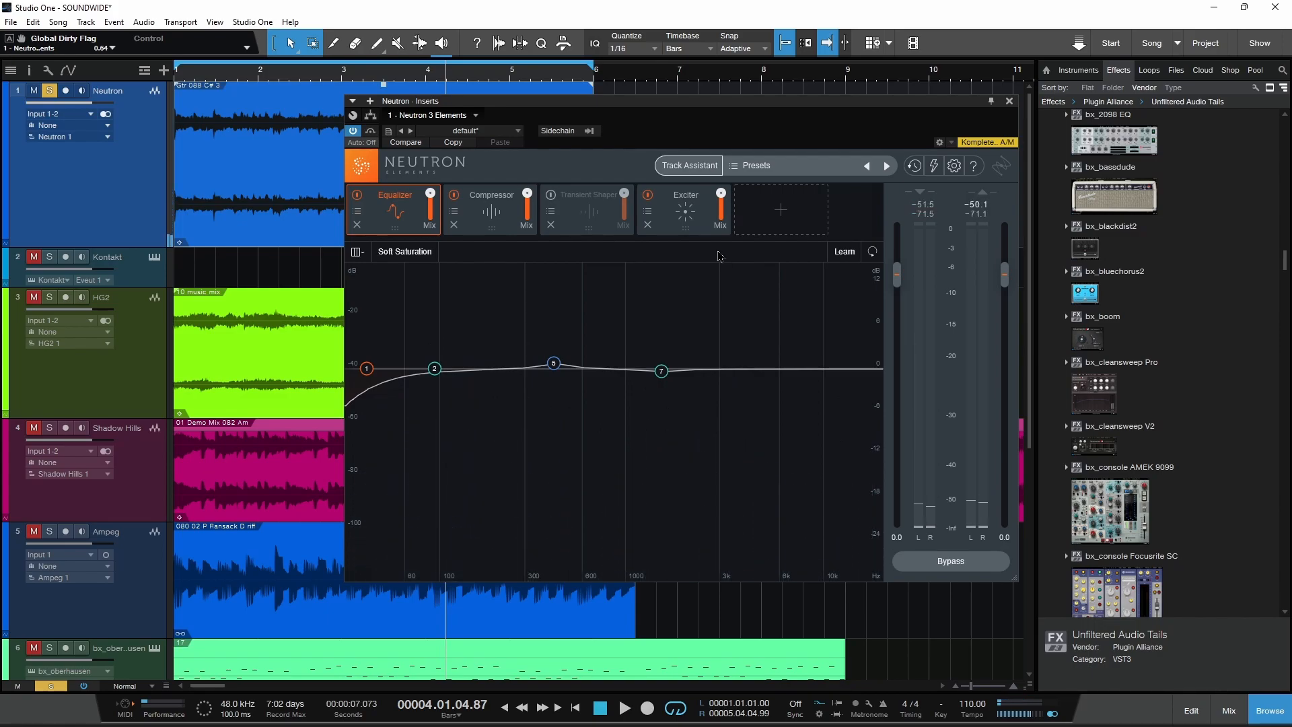
Step: Open Neutron's Track Assistant and set the instrument to Guitar with the Warm style
{"action": "left_click", "coordinate": [686, 169]}
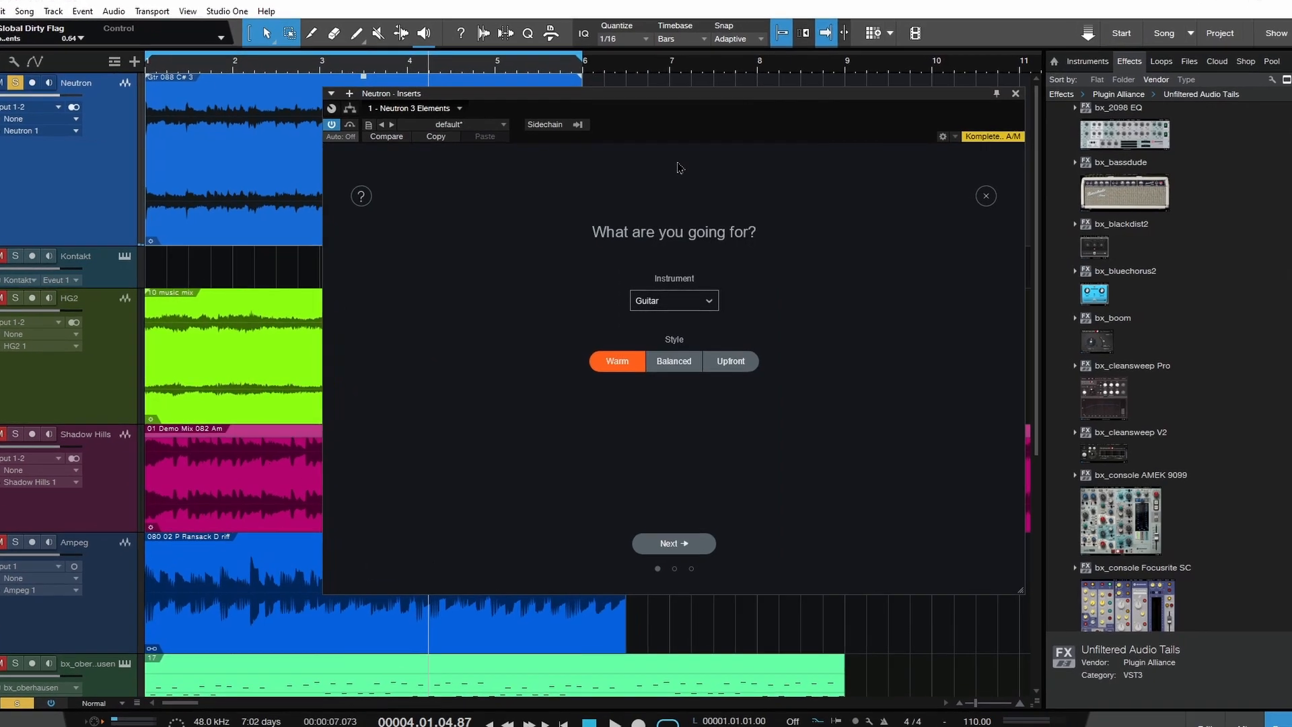
{"action": "left_click", "coordinate": [687, 296]}
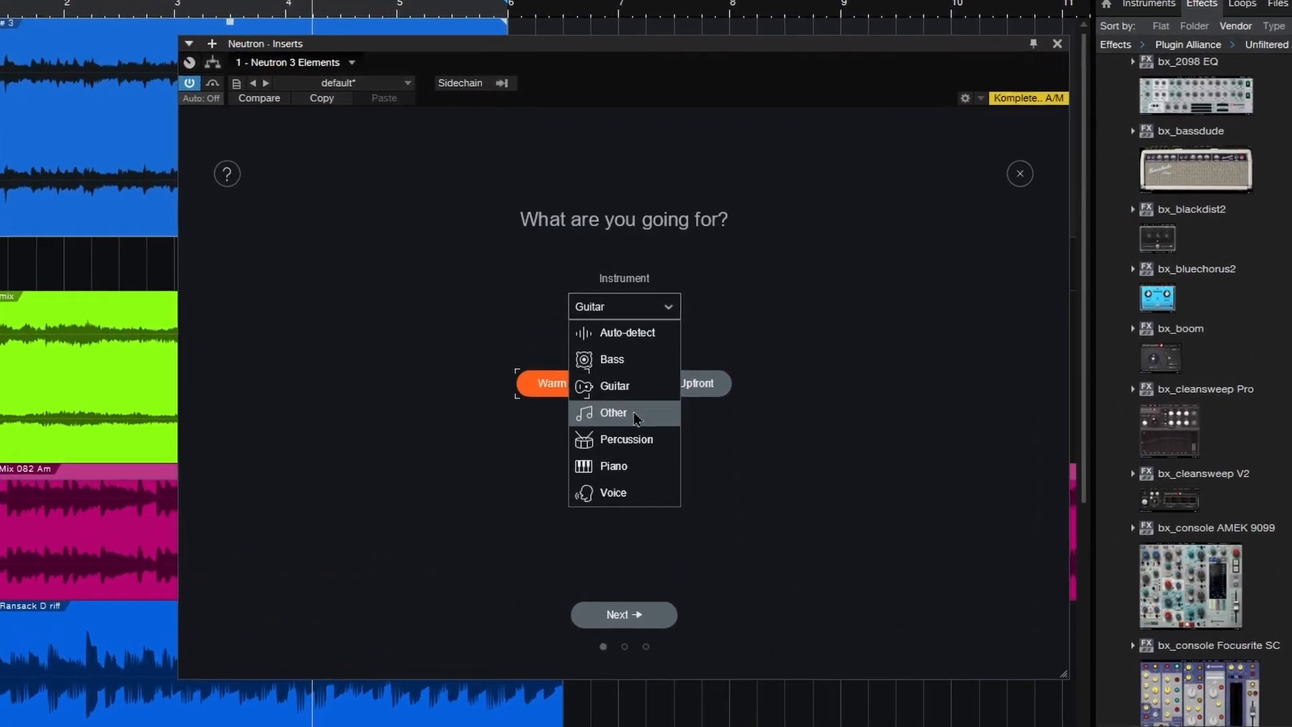
{"action": "left_click", "coordinate": [643, 374]}
{"action": "left_click", "coordinate": [611, 397]}
{"action": "left_click", "coordinate": [673, 397]}
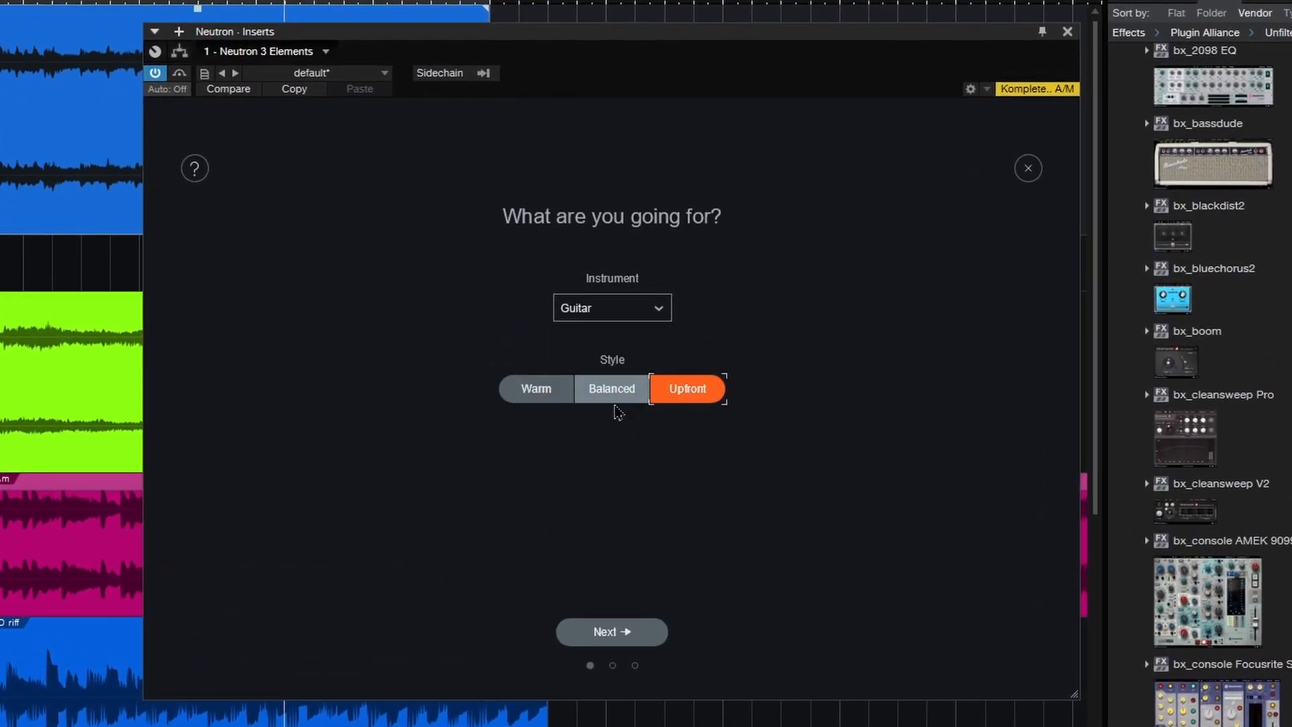
{"action": "left_click", "coordinate": [525, 400]}
Step: Play the track for the Track Assistant's analysis and accept its suggested signal chain
{"action": "left_click", "coordinate": [606, 631]}
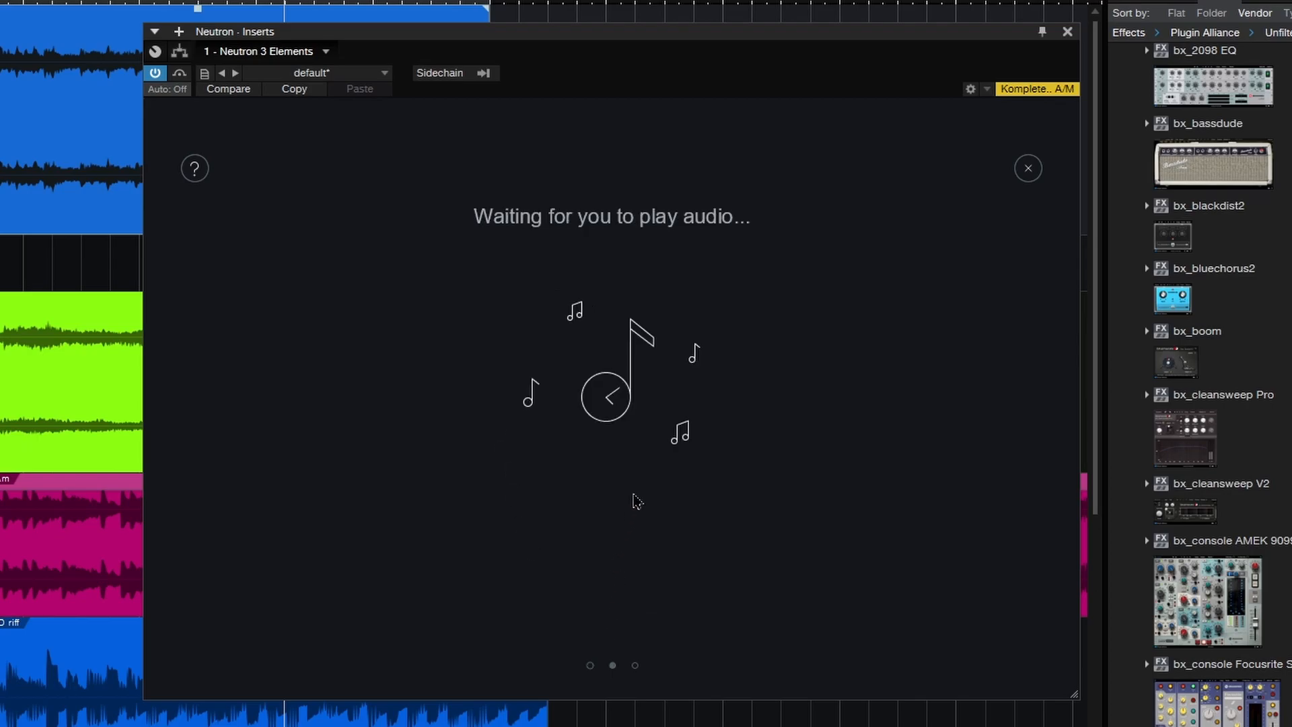
{"action": "key", "text": "space"}
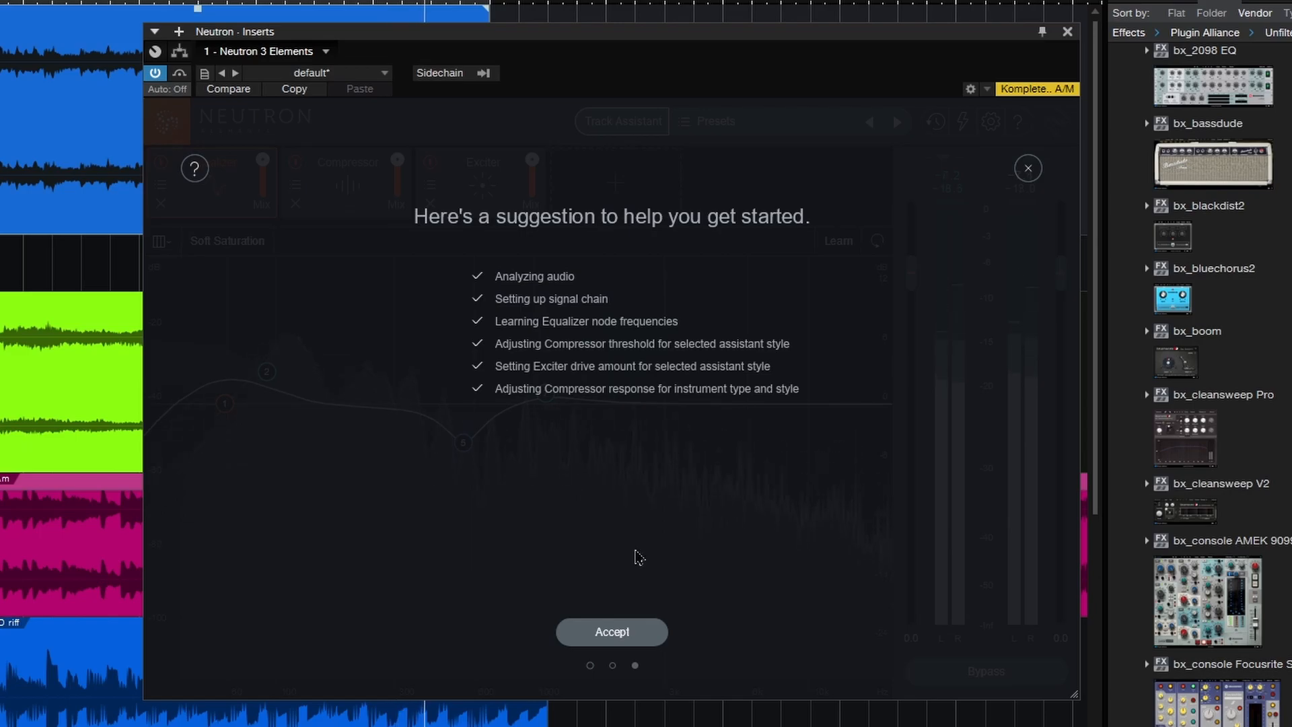
{"action": "left_click", "coordinate": [631, 632]}
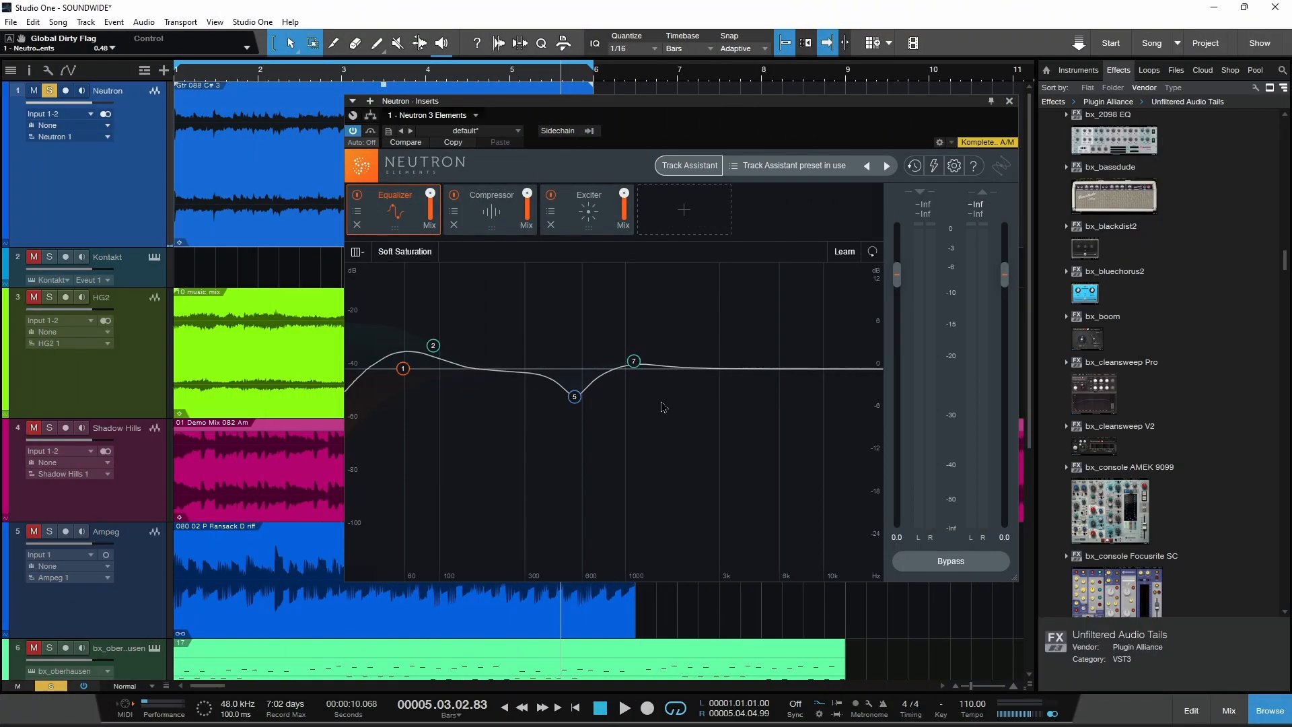
Step: Close the Neutron window and switch solo from the Neutron track to the Kontakt track
{"action": "left_click", "coordinate": [1010, 101]}
{"action": "left_click", "coordinate": [51, 93]}
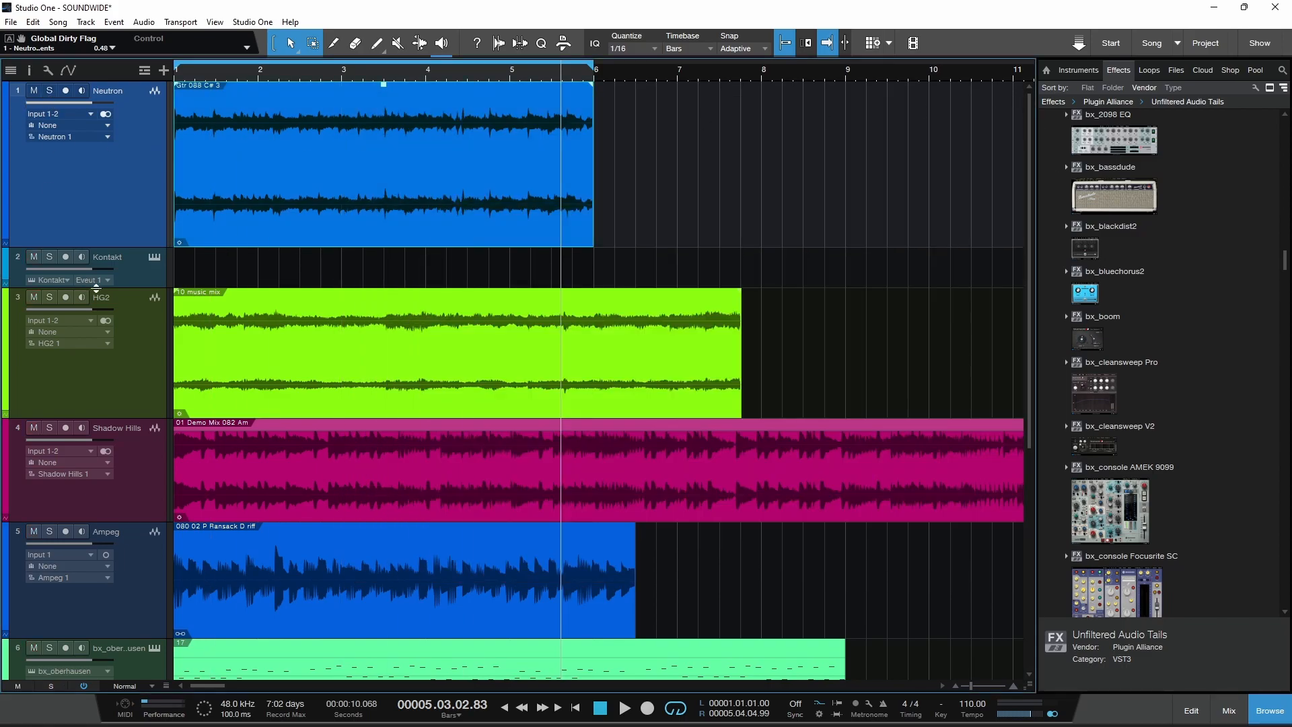
{"action": "left_click", "coordinate": [49, 257]}
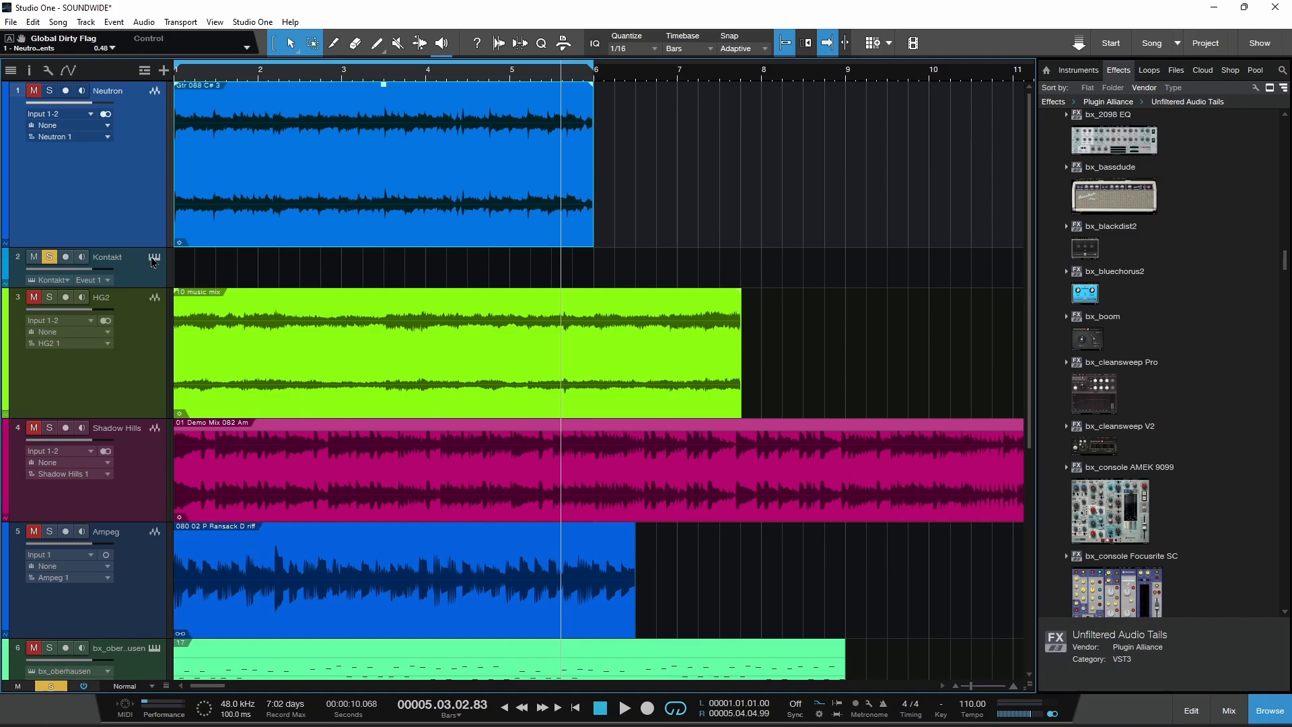
Step: Open the Kontakt track's instrument and arm the track for recording with monitoring on
{"action": "left_click", "coordinate": [31, 280]}
{"action": "left_click", "coordinate": [65, 257]}
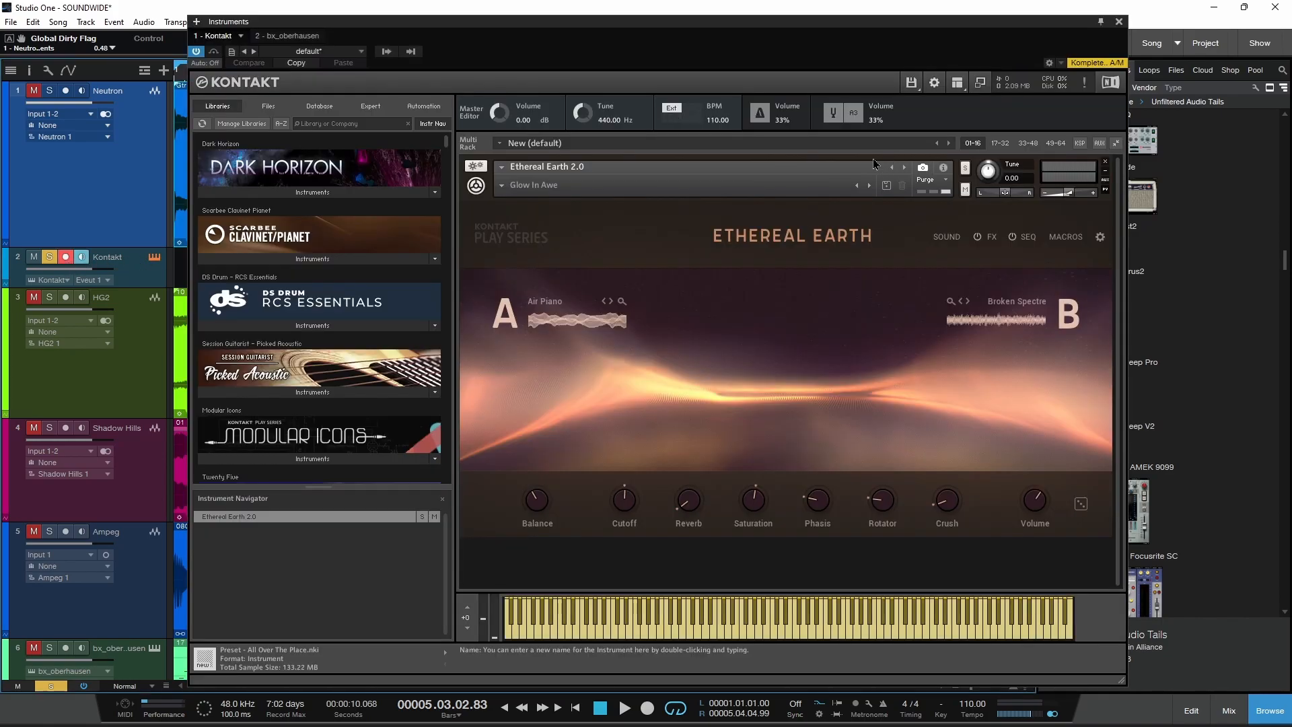
{"action": "left_click_drag", "start_coordinate": [857, 27], "coordinate": [856, 27]}
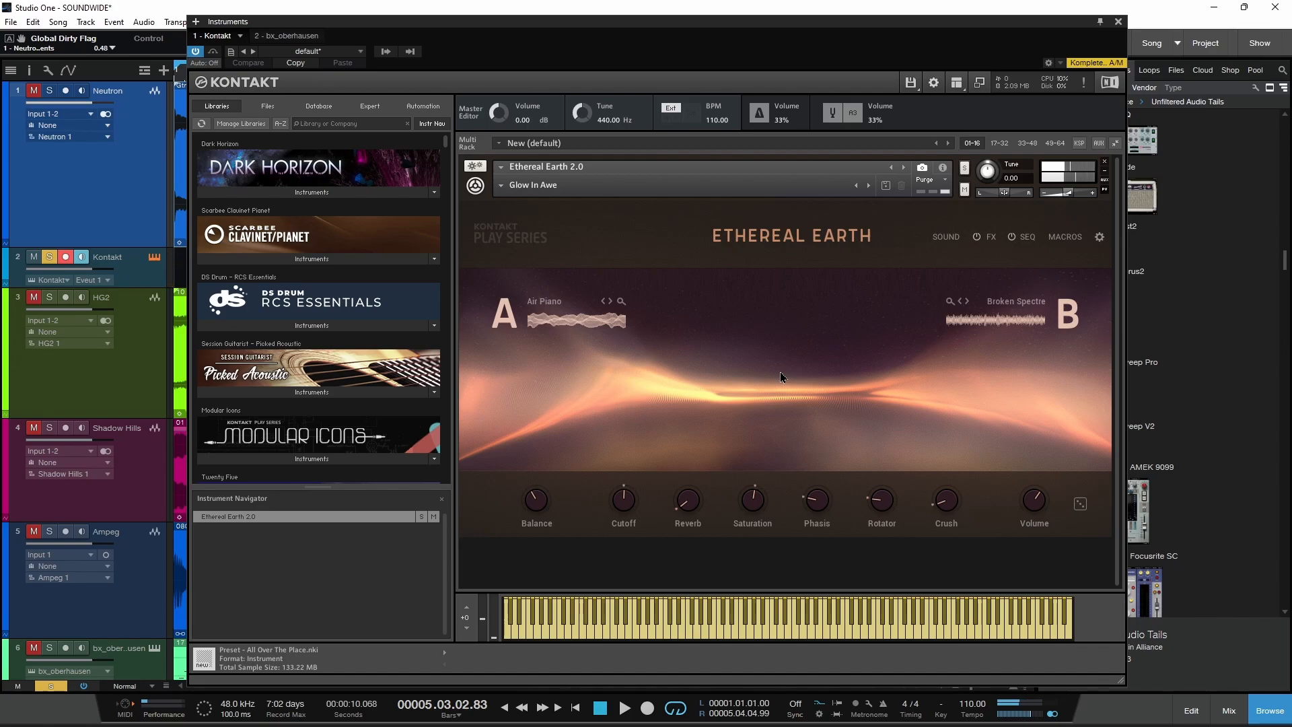
Step: Examine Ethereal Earth's sound source lists for layers A and B and its snapshot list
{"action": "left_click", "coordinate": [581, 321]}
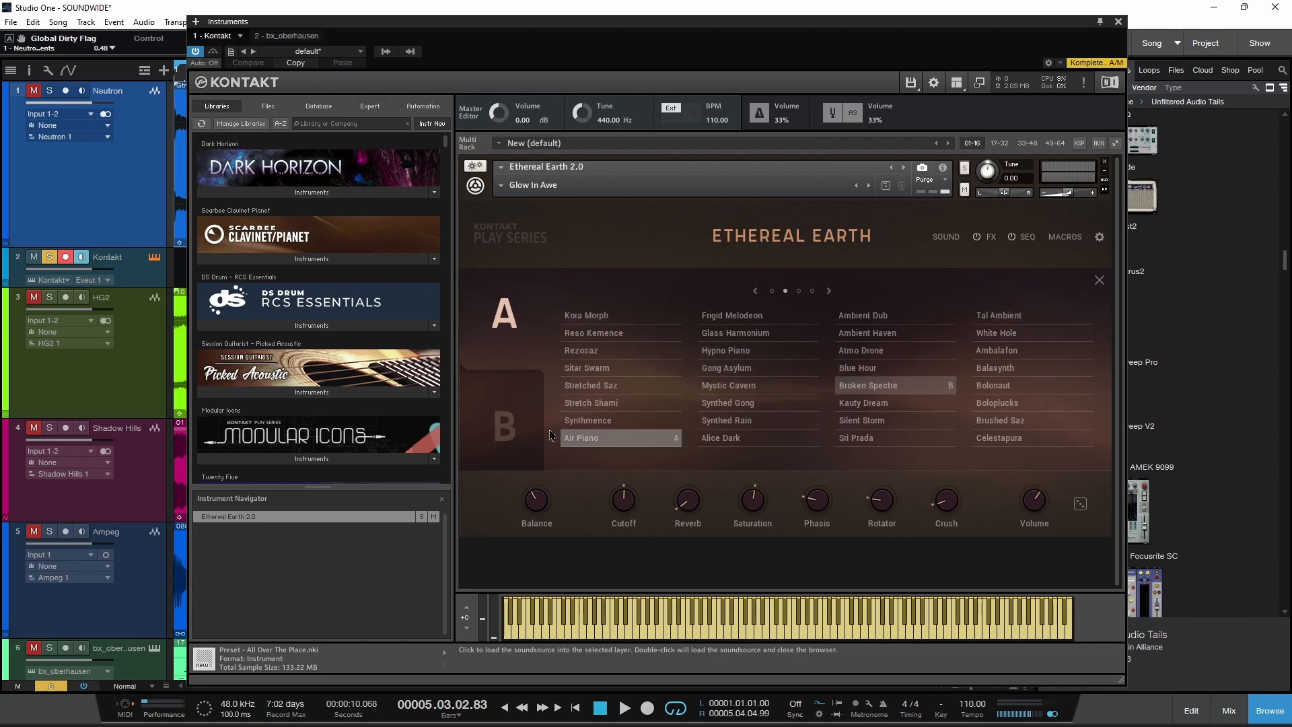
{"action": "left_click", "coordinate": [494, 433]}
{"action": "left_click", "coordinate": [503, 314]}
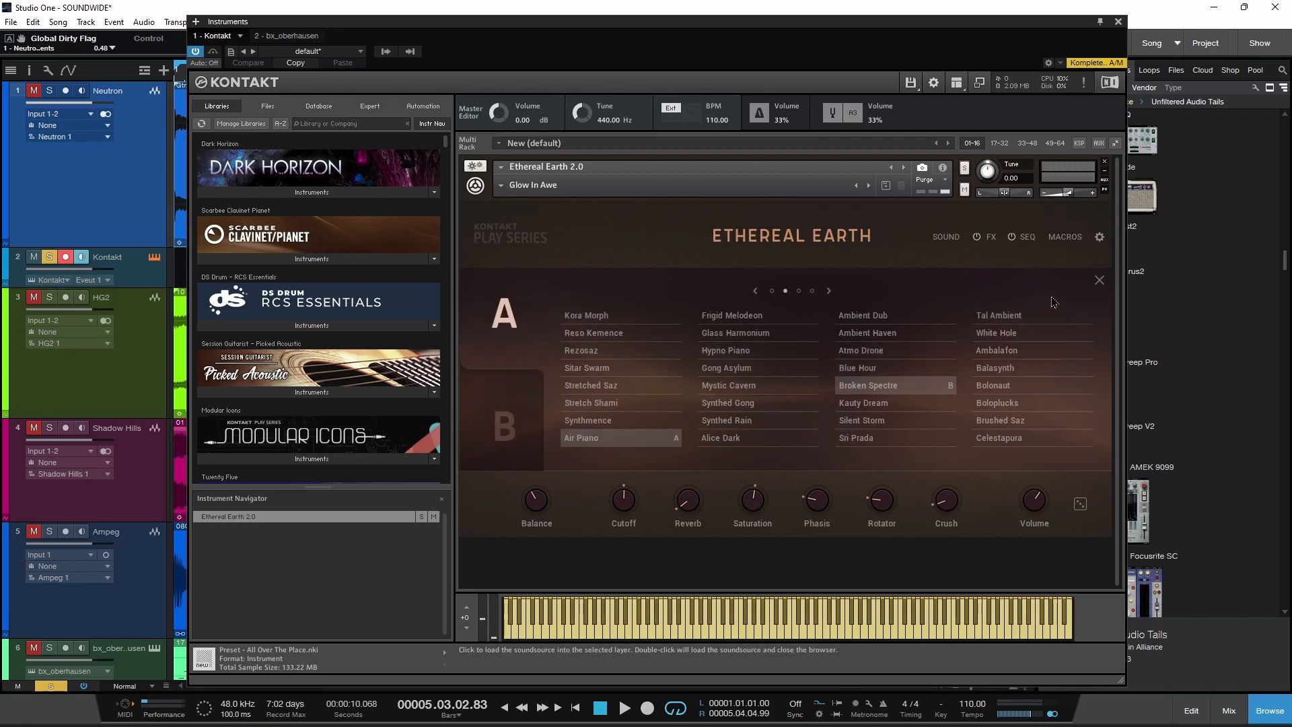
{"action": "left_click", "coordinate": [1099, 279]}
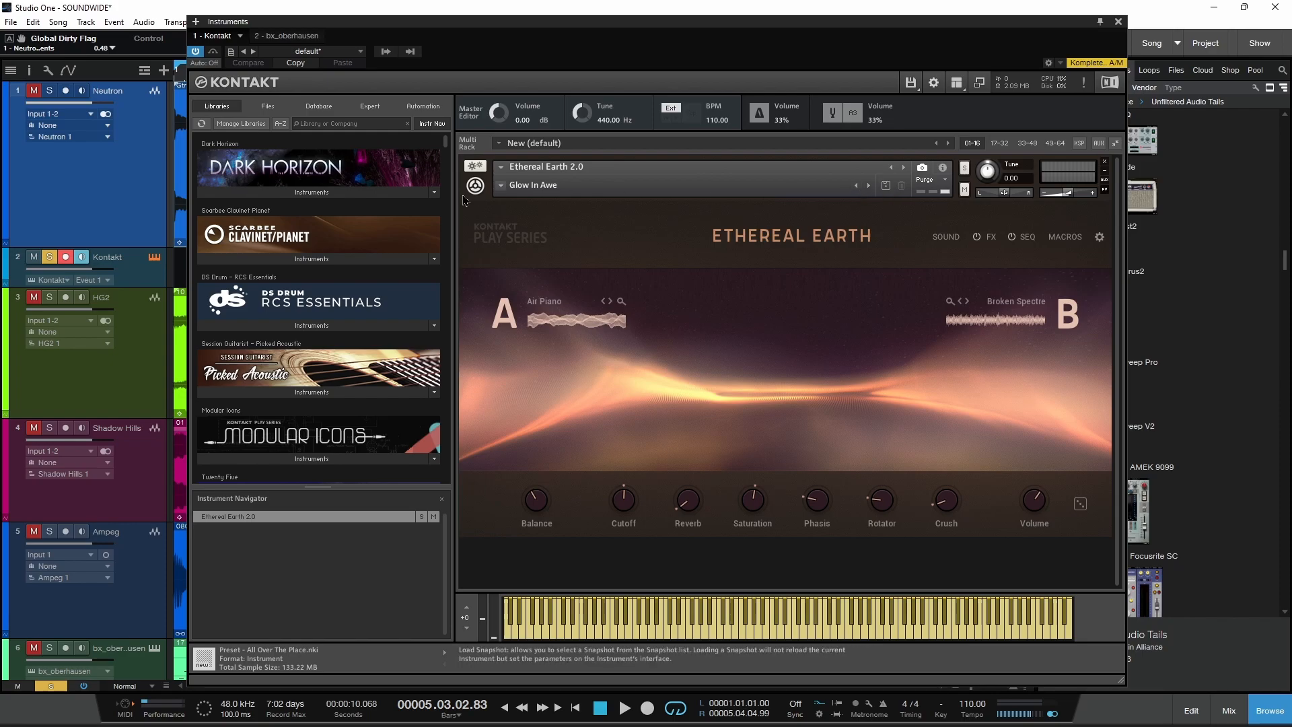
{"action": "left_click", "coordinate": [501, 193]}
{"action": "left_click", "coordinate": [668, 361]}
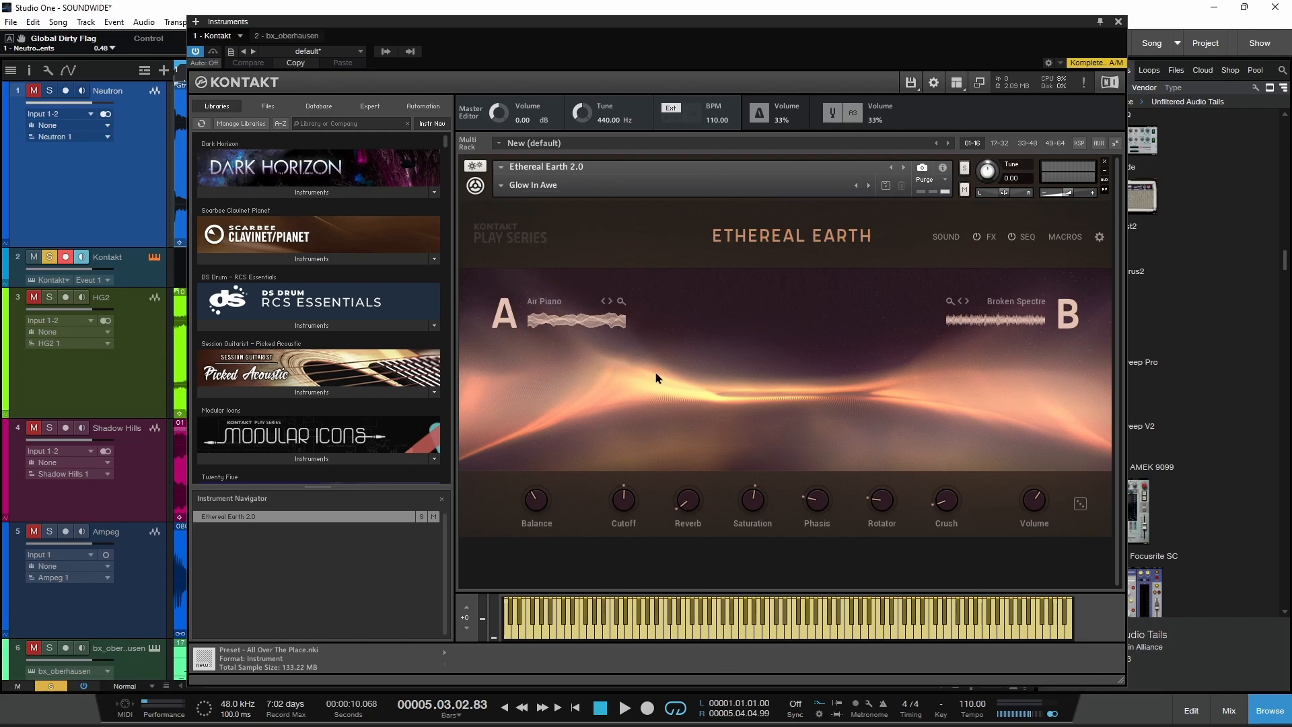
Step: Examine Ethereal Earth's layer sound controls, effects, sequencer, macros and settings pages, and return to the main view
{"action": "left_click", "coordinate": [949, 237]}
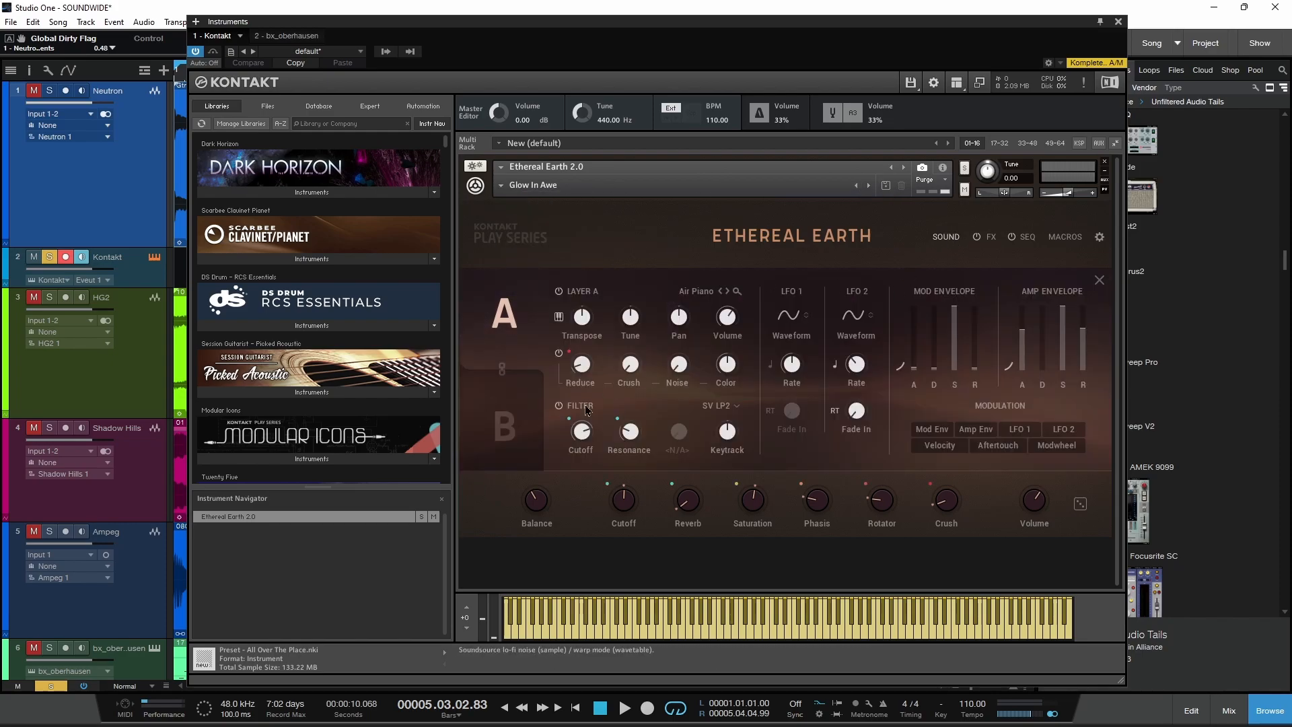
{"action": "left_click", "coordinate": [504, 425]}
{"action": "left_click", "coordinate": [991, 237]}
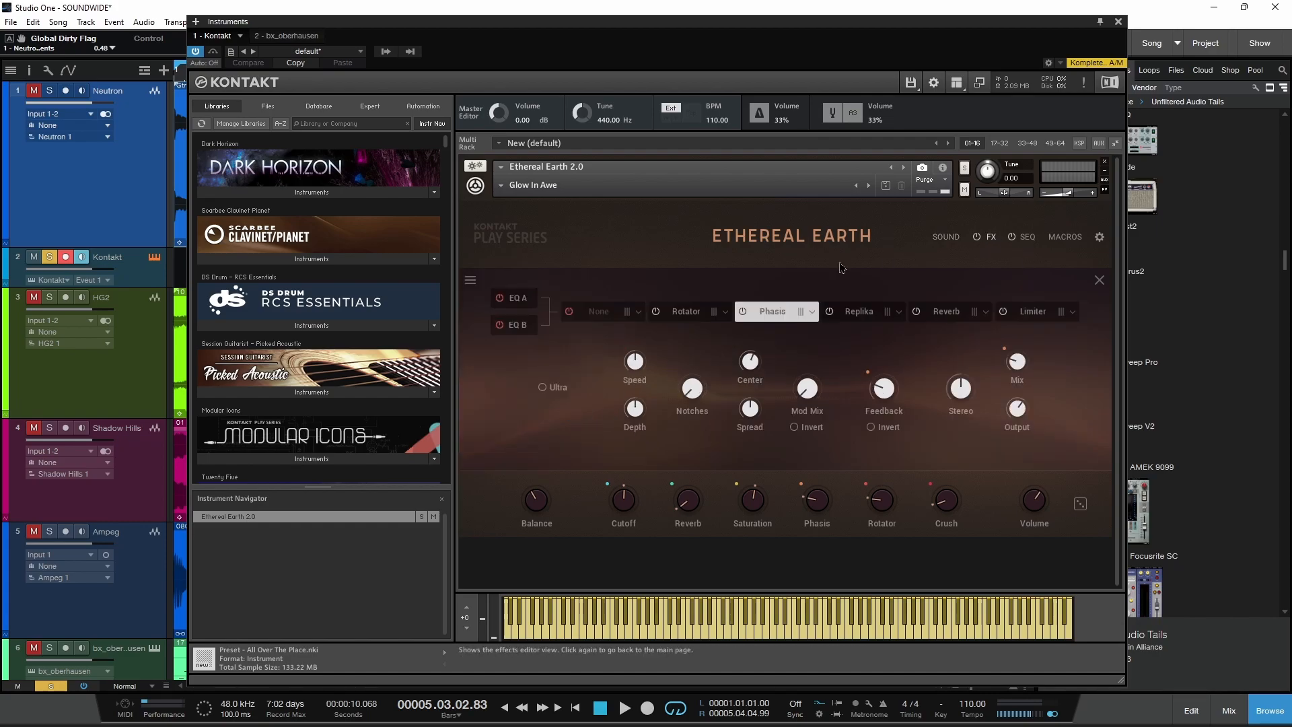
{"action": "left_click", "coordinate": [725, 313]}
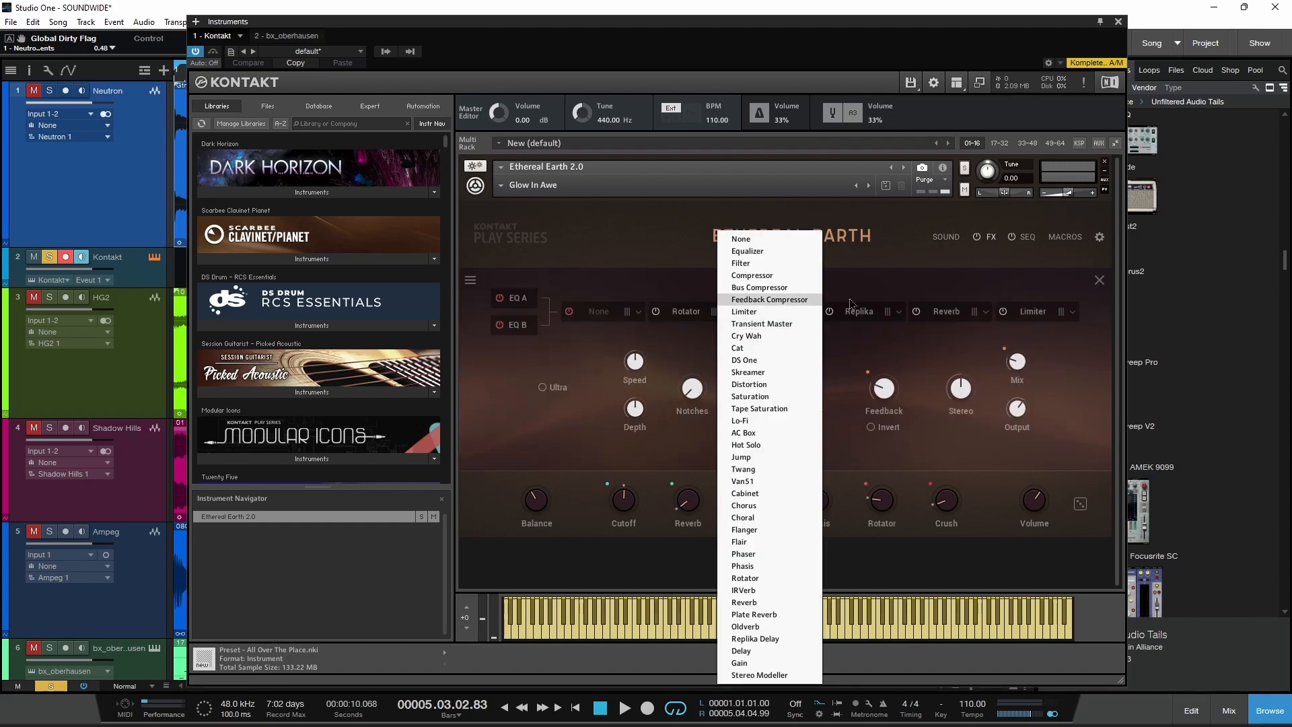
{"action": "left_click", "coordinate": [1027, 238]}
{"action": "left_click", "coordinate": [1051, 238]}
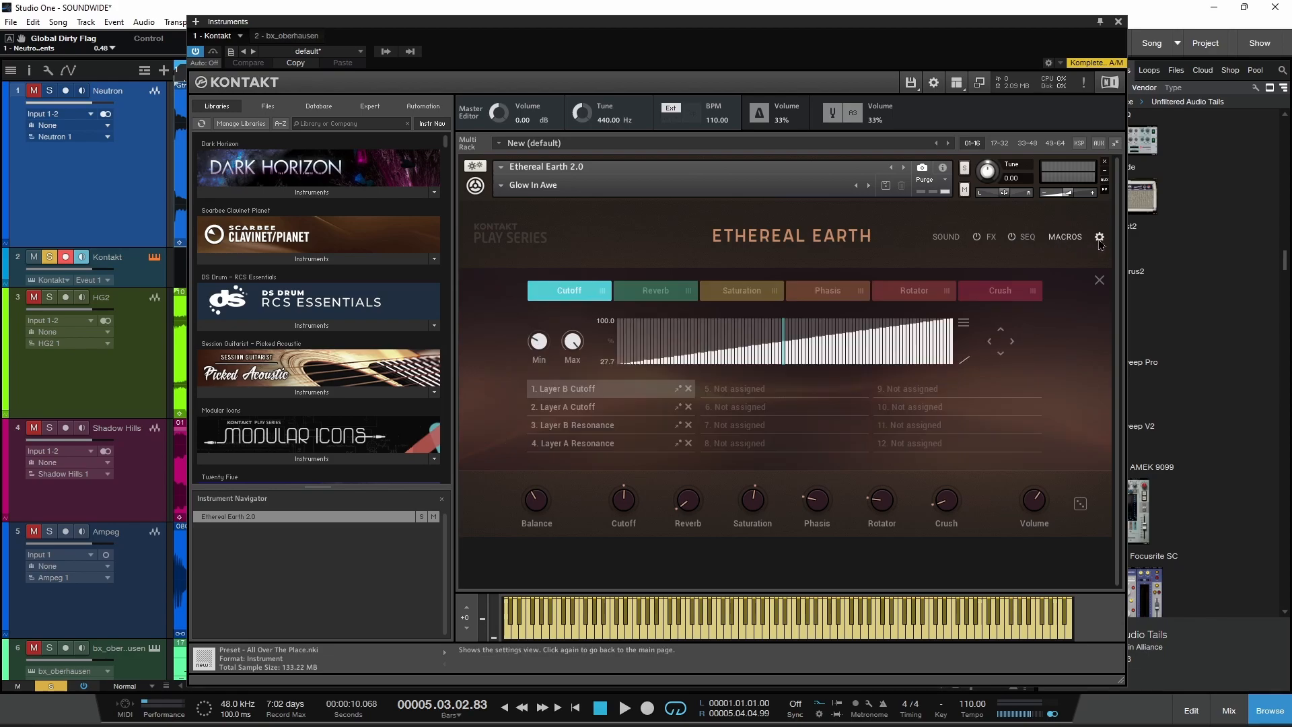
{"action": "left_click", "coordinate": [1099, 237]}
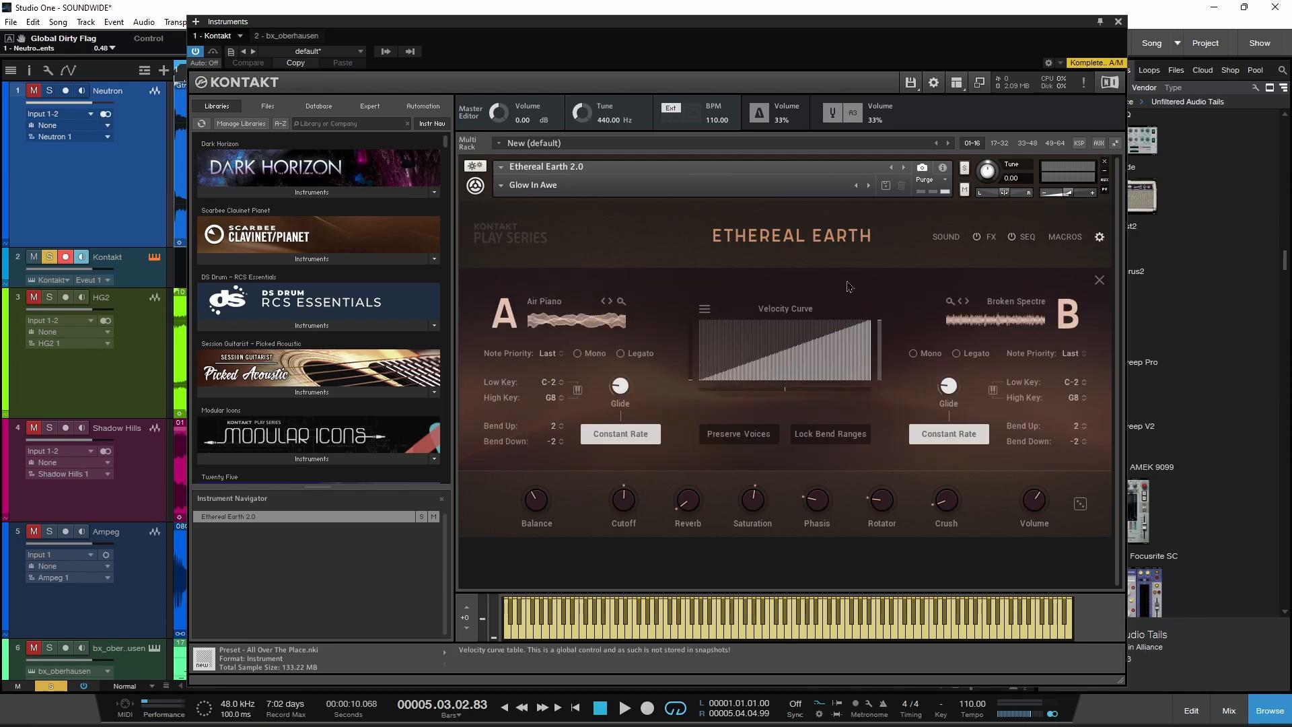
{"action": "left_click", "coordinate": [945, 236]}
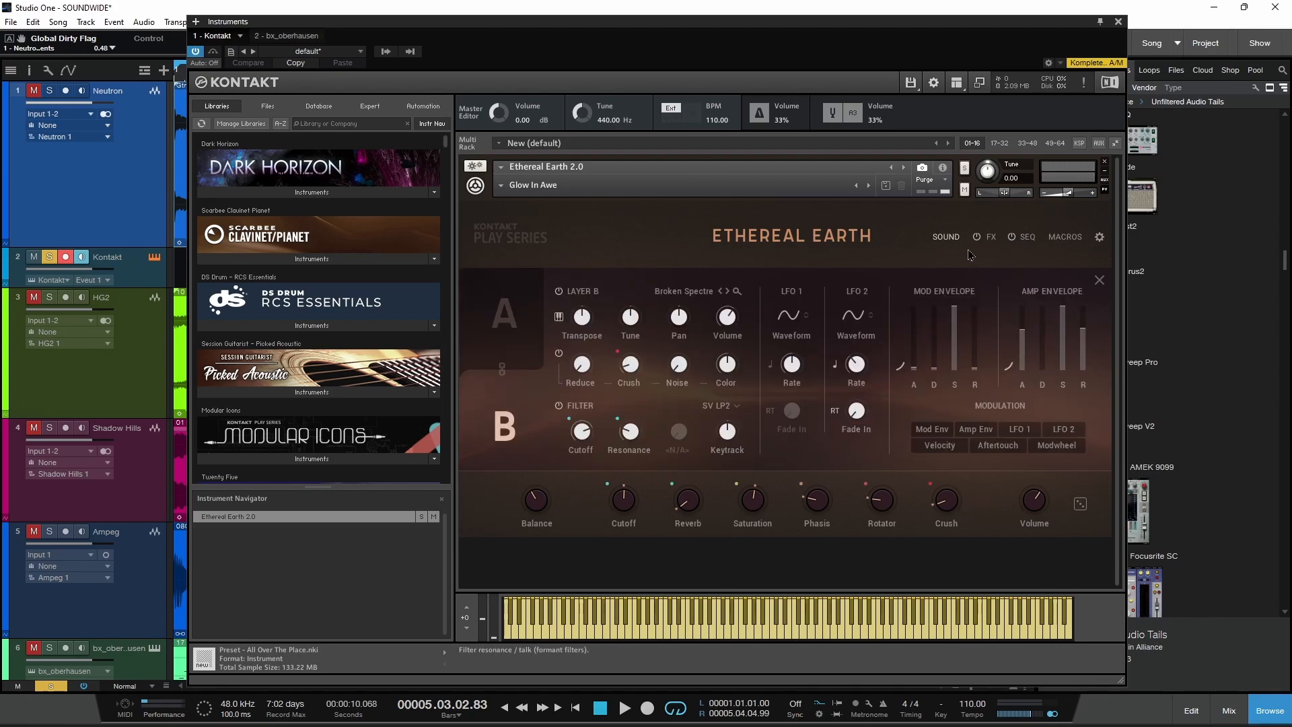
{"action": "left_click", "coordinate": [945, 236]}
Step: Audition the Lost In Stratos snapshot in Ethereal Earth and load the Extradimensional snapshot
{"action": "left_click", "coordinate": [868, 187]}
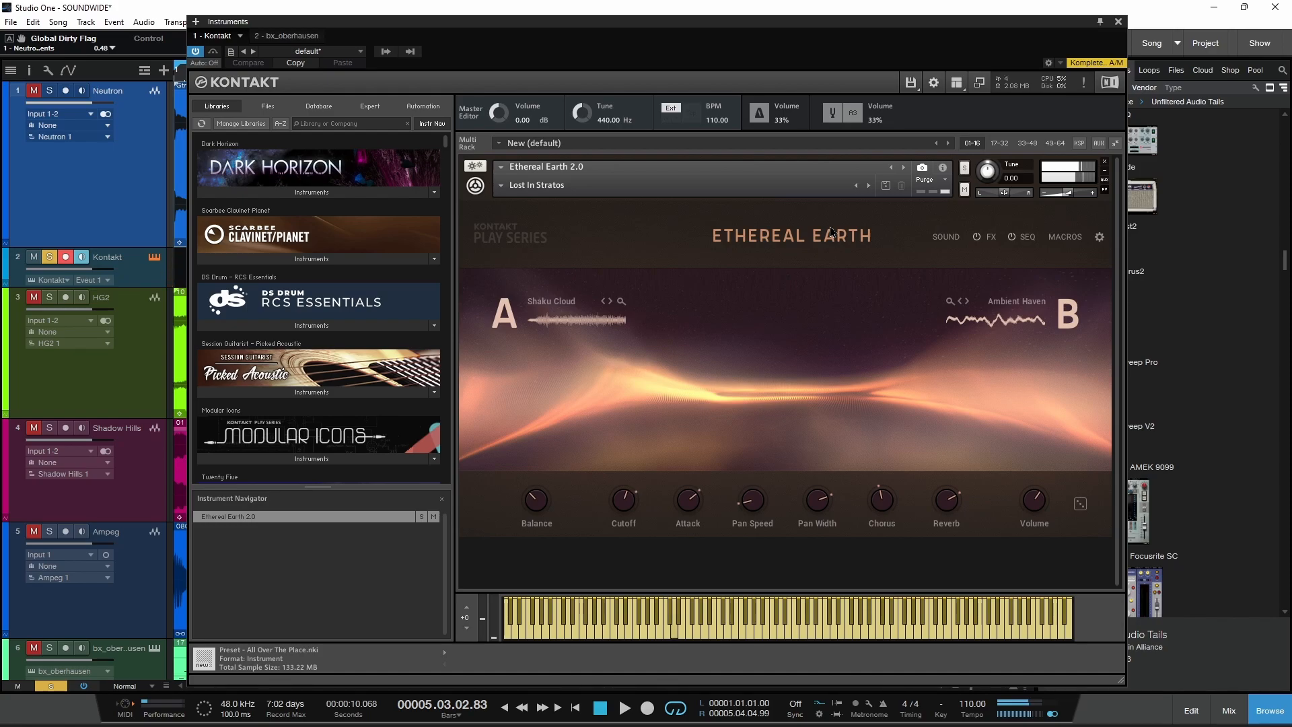
{"action": "left_click", "coordinate": [528, 185]}
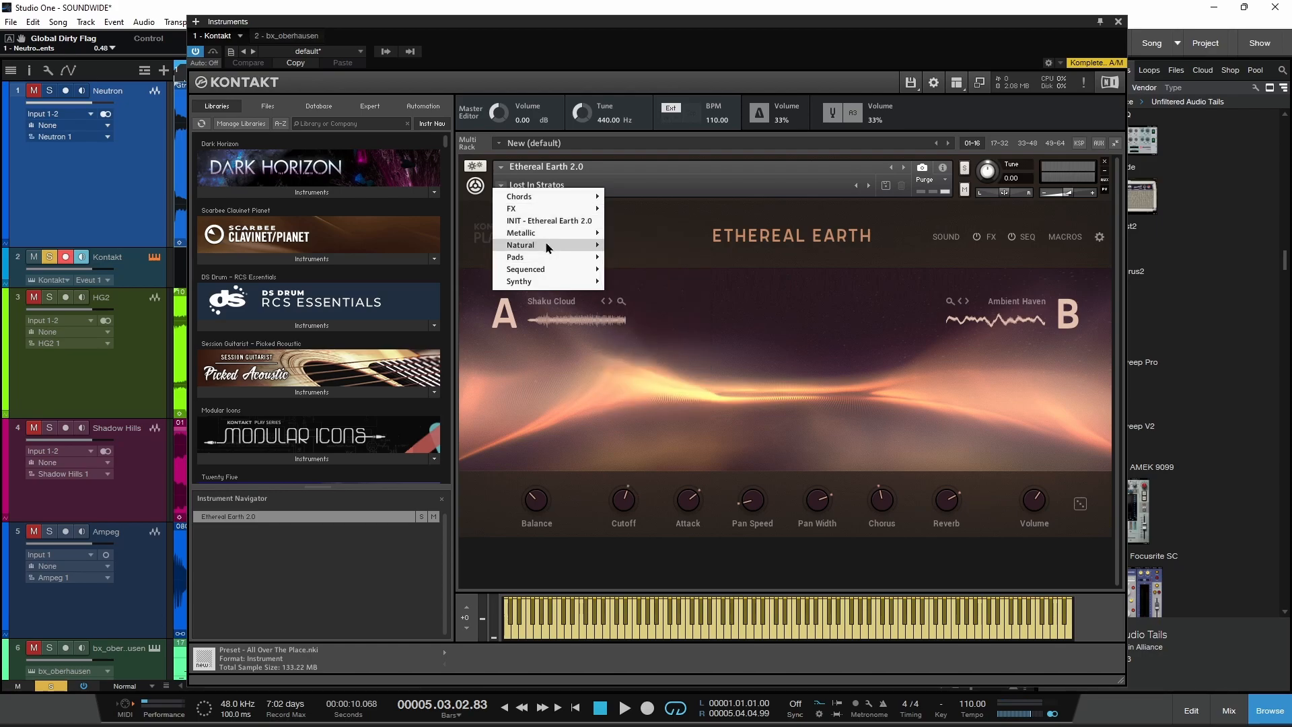
{"action": "mouse_move", "coordinate": [548, 246]}
{"action": "key", "text": "Return"}
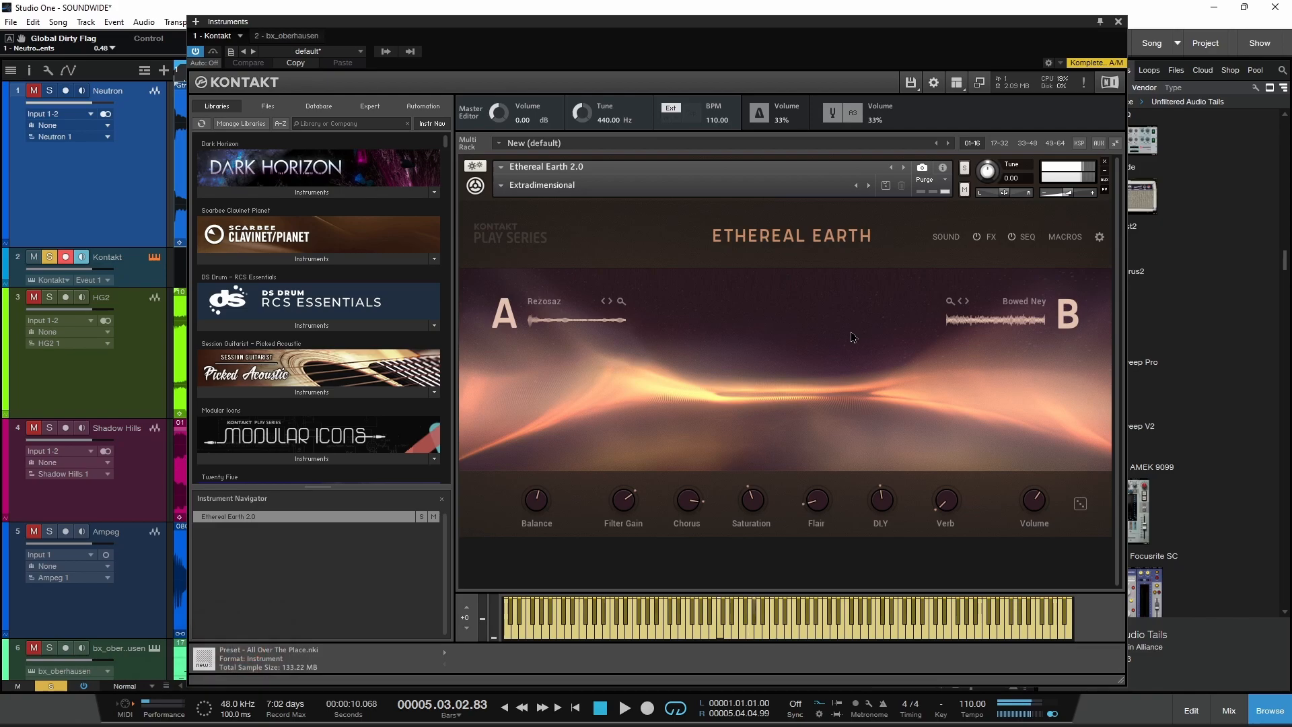
Step: Close the Kontakt window, solo the HG2 track and open its Black Box Analog Design HG-2 plug-in
{"action": "left_click", "coordinate": [1118, 21]}
{"action": "left_click", "coordinate": [118, 334]}
{"action": "key", "text": "space"}
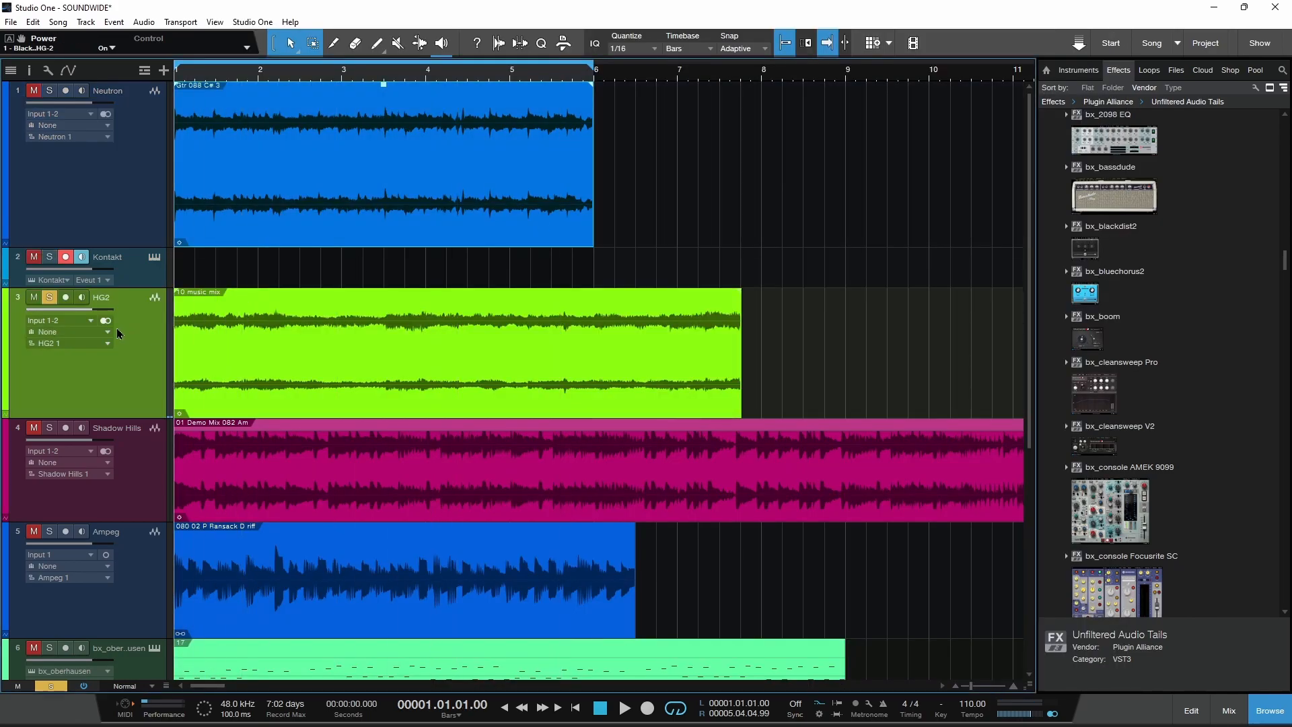
{"action": "double_click", "coordinate": [16, 302]}
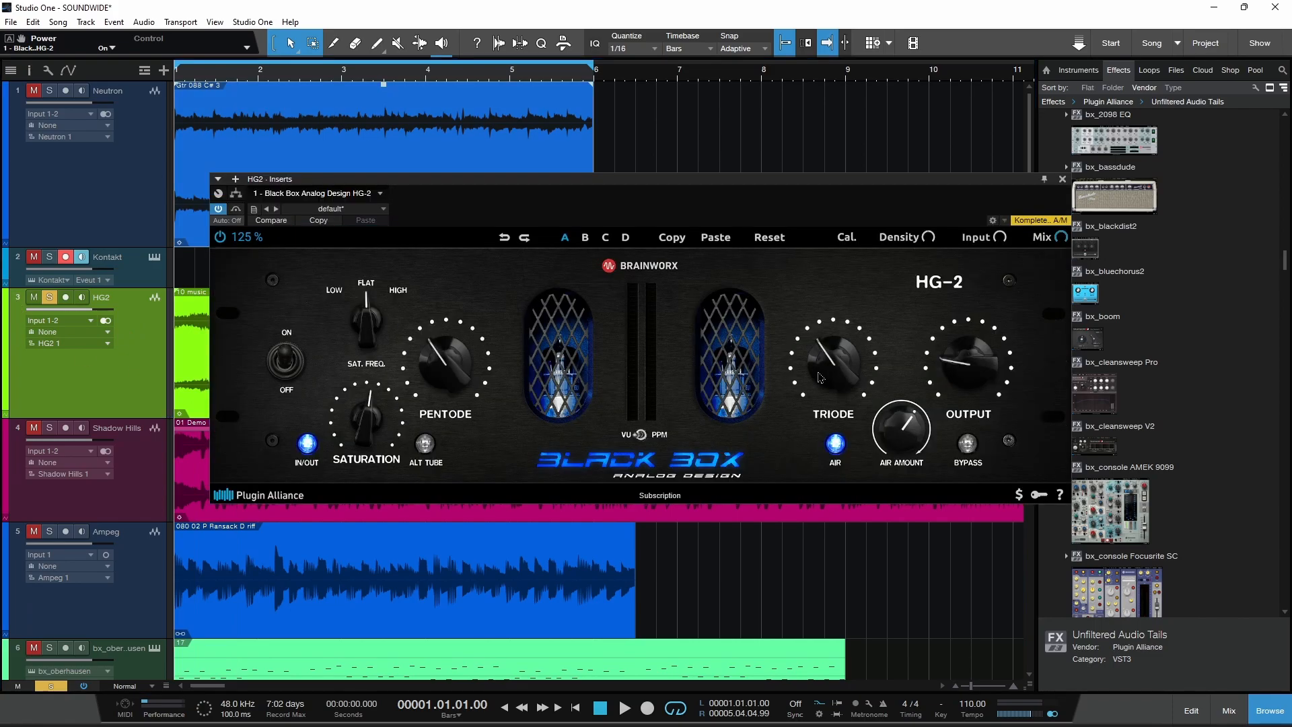
Step: Play the track with the HG-2 powered off and power it back on to compare the sound
{"action": "left_click", "coordinate": [221, 236]}
{"action": "key", "text": "space"}
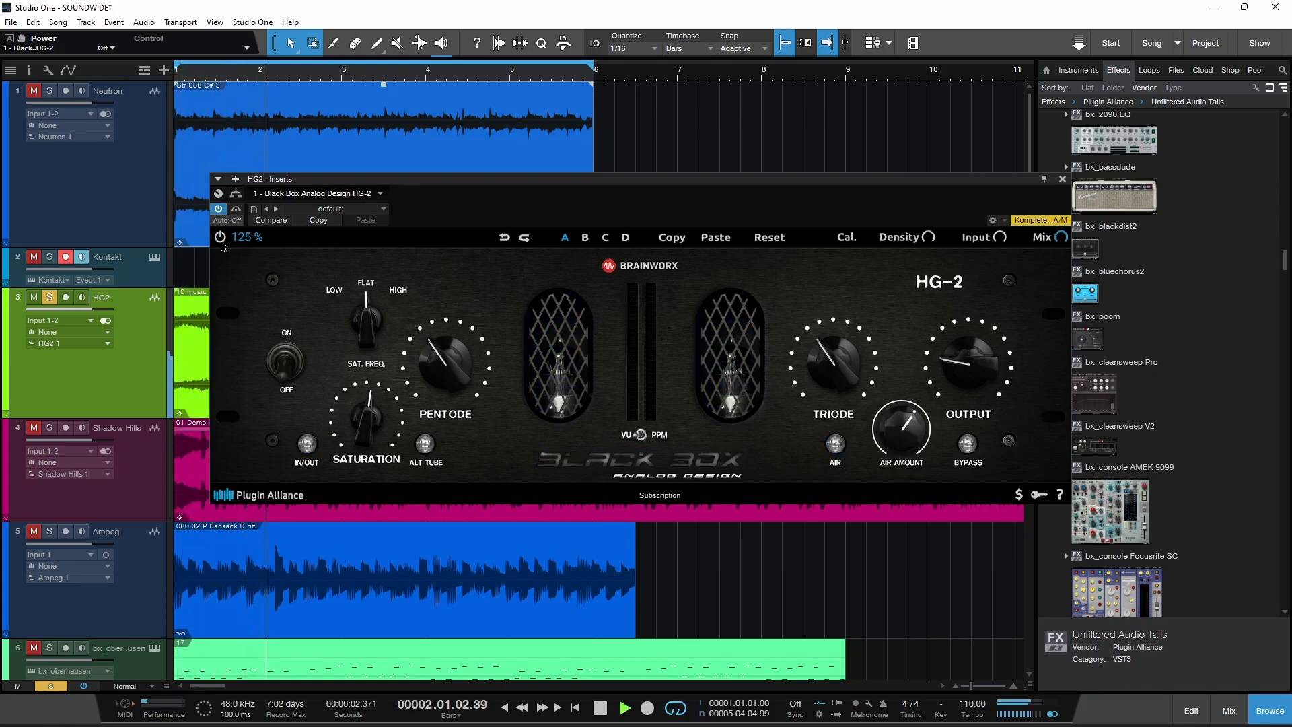
{"action": "left_click", "coordinate": [220, 237]}
Step: Raise the HG-2's Pentode, Saturation and Triode drive during playback while balancing the Output level
{"action": "left_click_drag", "start_coordinate": [973, 394], "coordinate": [976, 378]}
{"action": "left_click_drag", "start_coordinate": [459, 385], "coordinate": [460, 366]}
{"action": "left_click_drag", "start_coordinate": [972, 364], "coordinate": [972, 383]}
{"action": "left_click_drag", "start_coordinate": [454, 381], "coordinate": [455, 368]}
{"action": "left_click_drag", "start_coordinate": [374, 429], "coordinate": [374, 420]}
{"action": "left_click_drag", "start_coordinate": [834, 379], "coordinate": [834, 364]}
{"action": "left_click_drag", "start_coordinate": [967, 371], "coordinate": [967, 373]}
Step: Fine-tune the HG-2's Air Amount, Triode, Pentode and Saturation, and set Output to 28 %
{"action": "mouse_move", "coordinate": [908, 432]}
{"action": "left_mouse_down"}
{"action": "mouse_move", "coordinate": [909, 450]}
{"action": "mouse_move", "coordinate": [908, 435]}
{"action": "left_mouse_up"}
{"action": "left_click_drag", "start_coordinate": [969, 366], "coordinate": [968, 365]}
{"action": "left_click_drag", "start_coordinate": [834, 363], "coordinate": [834, 371]}
{"action": "left_click_drag", "start_coordinate": [448, 386], "coordinate": [447, 399]}
{"action": "left_click_drag", "start_coordinate": [367, 434], "coordinate": [368, 439]}
{"action": "left_click", "coordinate": [983, 373]}
{"action": "left_click_drag", "start_coordinate": [983, 374], "coordinate": [983, 368]}
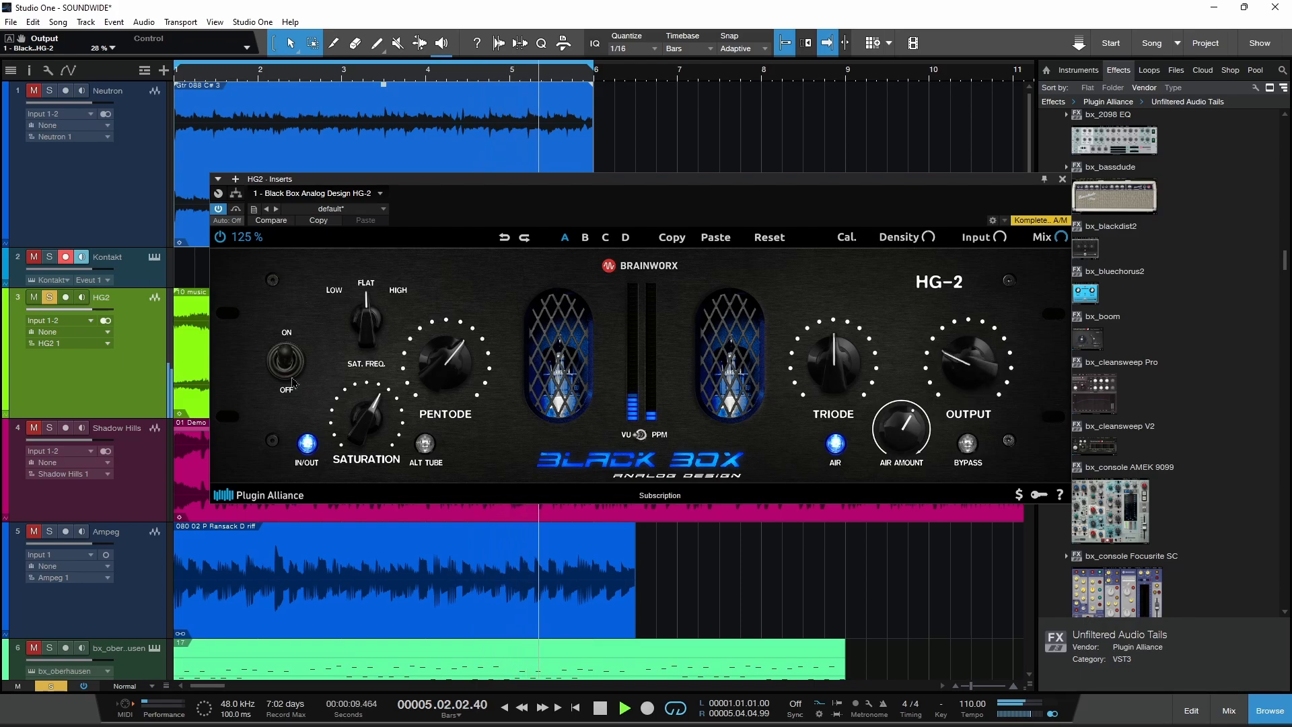
Step: Fine-tune the HG-2's Saturation, set Pentode to 63 %, and stop playback with the cursor back at the song start
{"action": "left_click_drag", "start_coordinate": [372, 417], "coordinate": [372, 421]}
{"action": "left_click", "coordinate": [452, 373]}
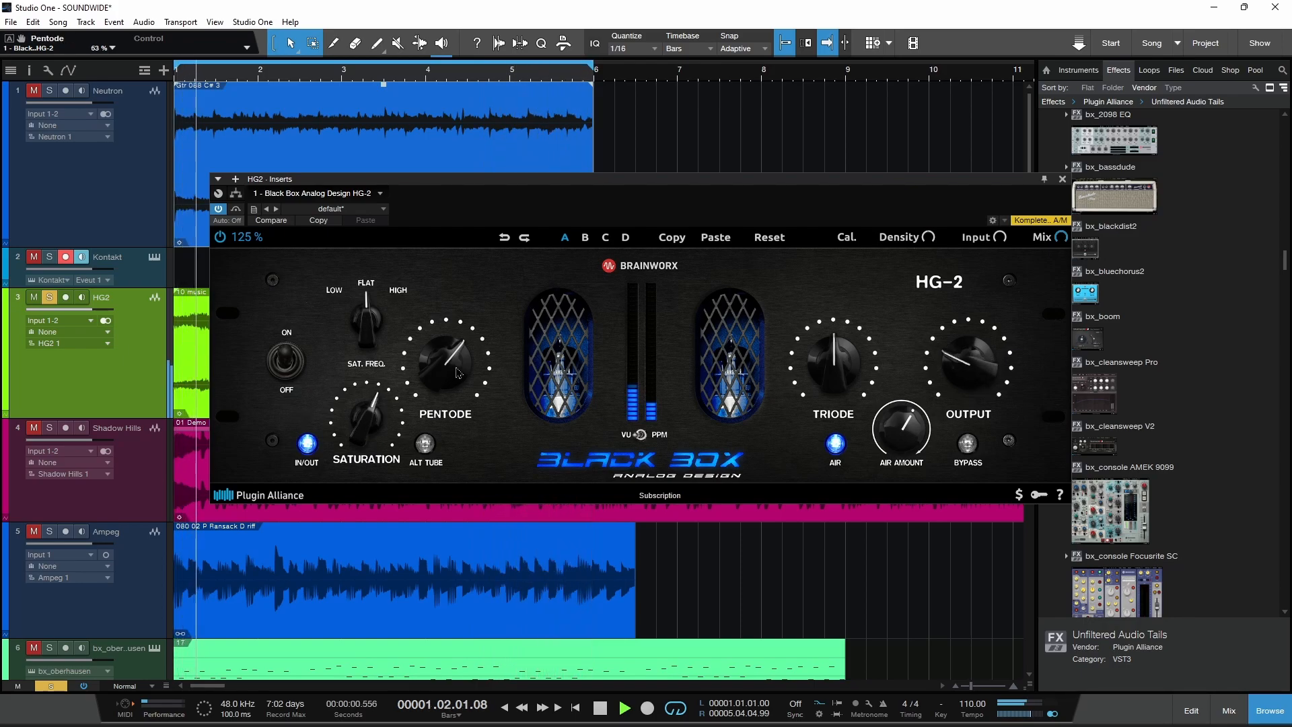
{"action": "key", "text": "space"}
{"action": "key", "text": "comma"}
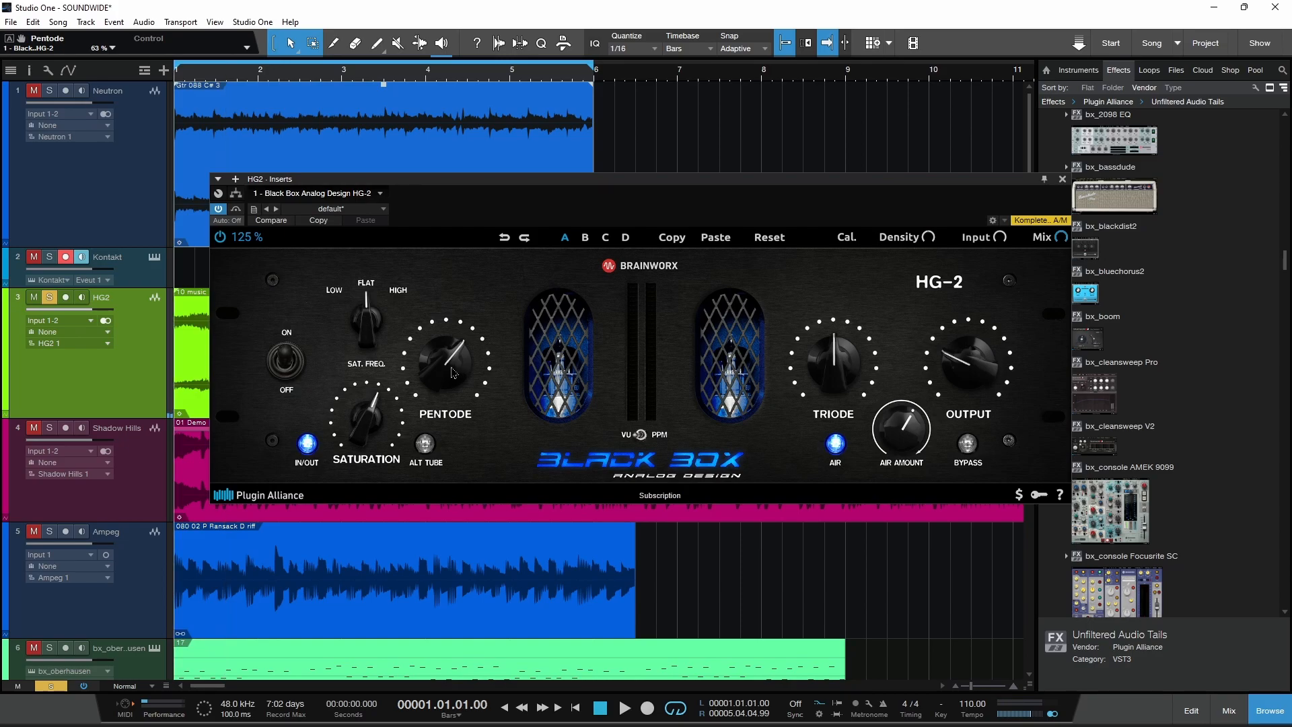
Step: Unsolo HG2 and close its plug-in, and solo the Shadow Hills track with its Mastering Compressor open
{"action": "left_click", "coordinate": [48, 300]}
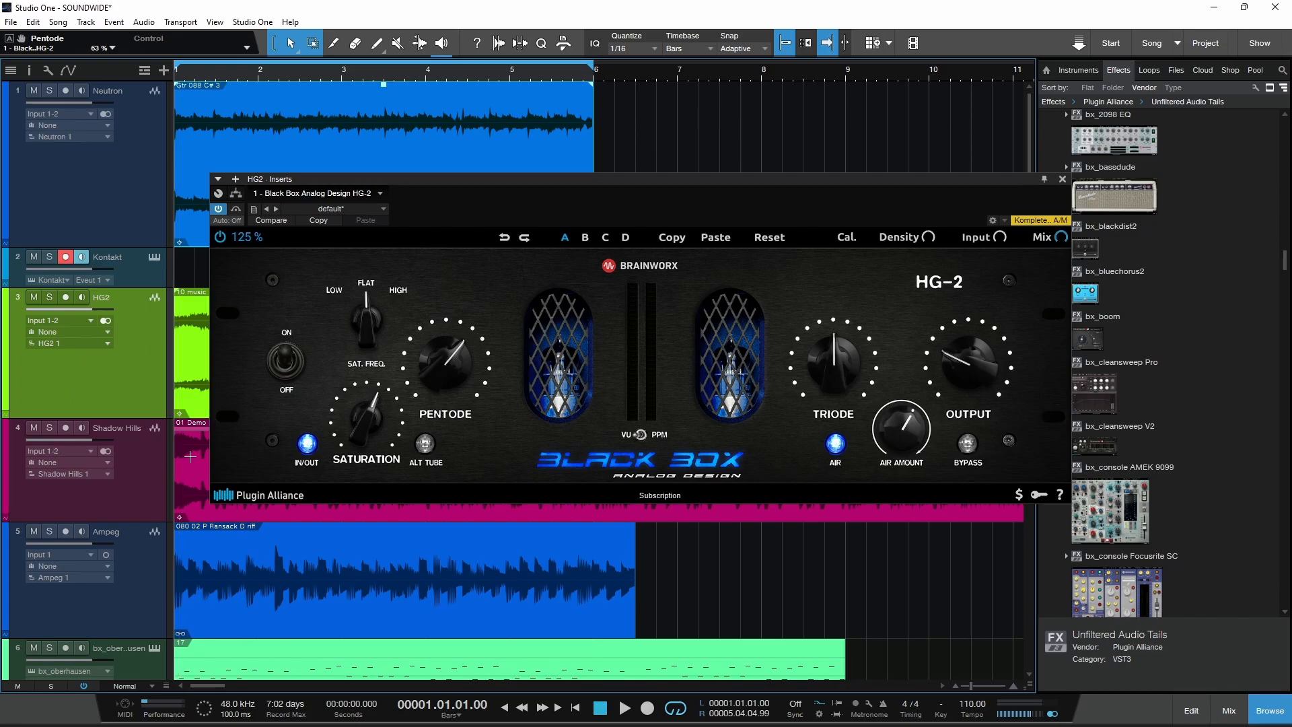
{"action": "left_click", "coordinate": [1062, 180]}
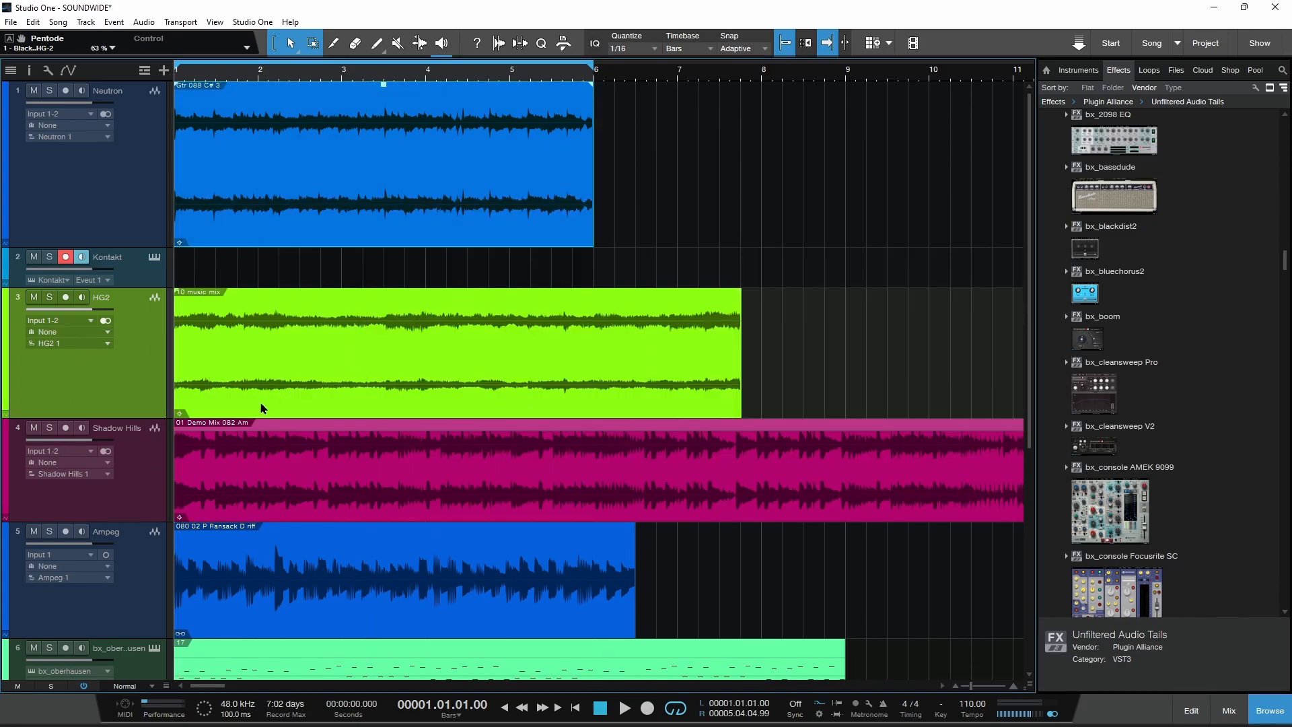
{"action": "left_click", "coordinate": [49, 433]}
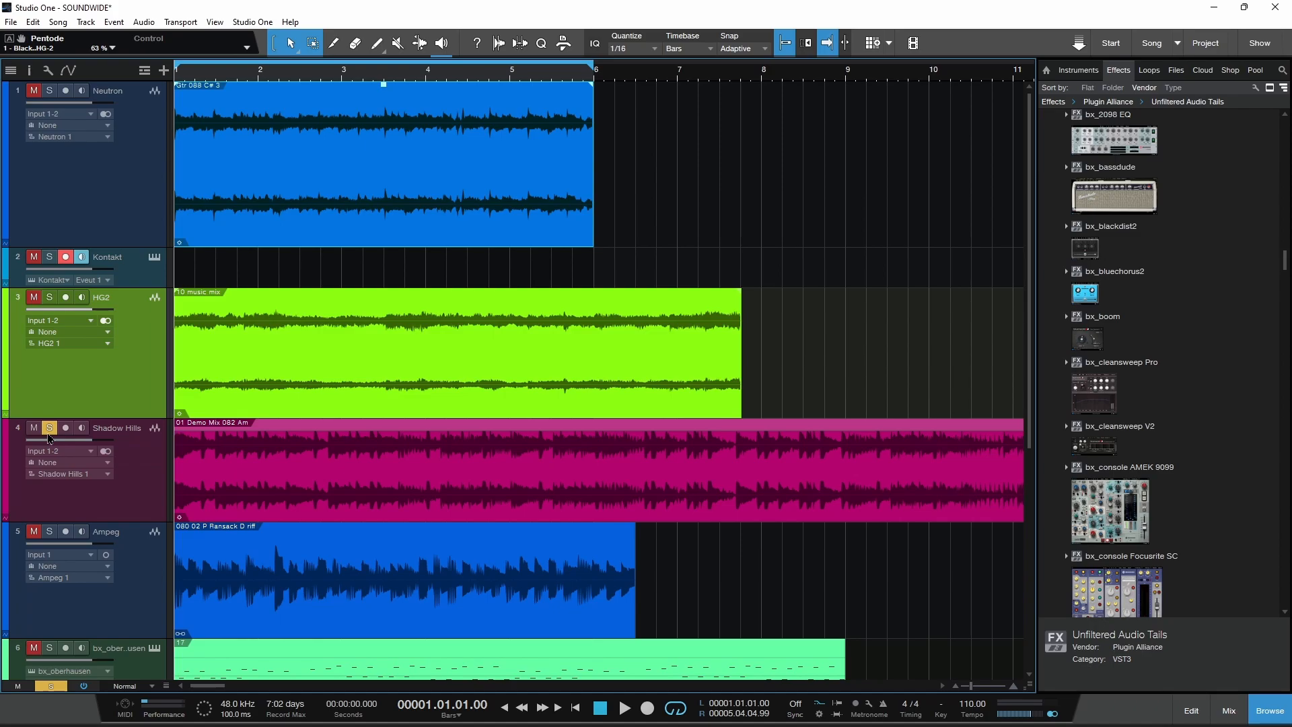
{"action": "double_click", "coordinate": [20, 432]}
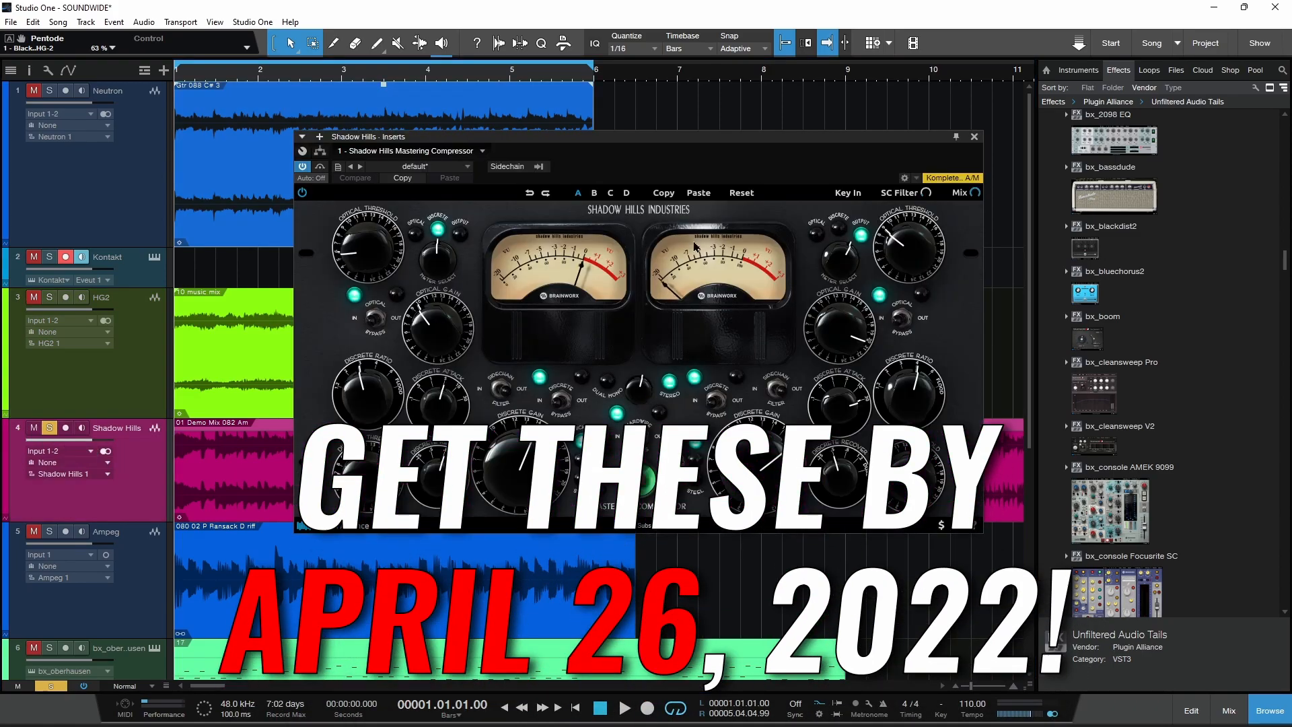
Step: Loop the 01 Demo Mix 082 Am clip and play it while lowering the compressor's right-channel Discrete Gain
{"action": "double_click", "coordinate": [141, 495]}
{"action": "key", "text": "p"}
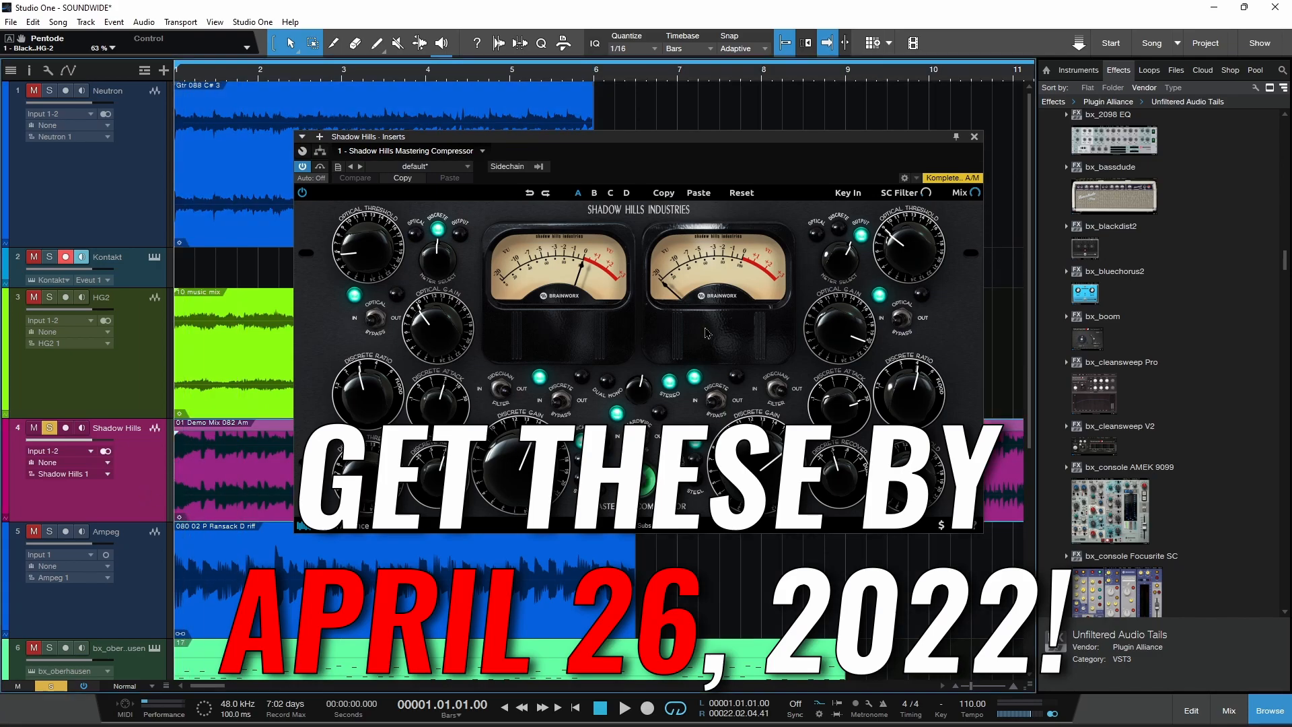
{"action": "left_click_drag", "start_coordinate": [782, 142], "coordinate": [799, 144]}
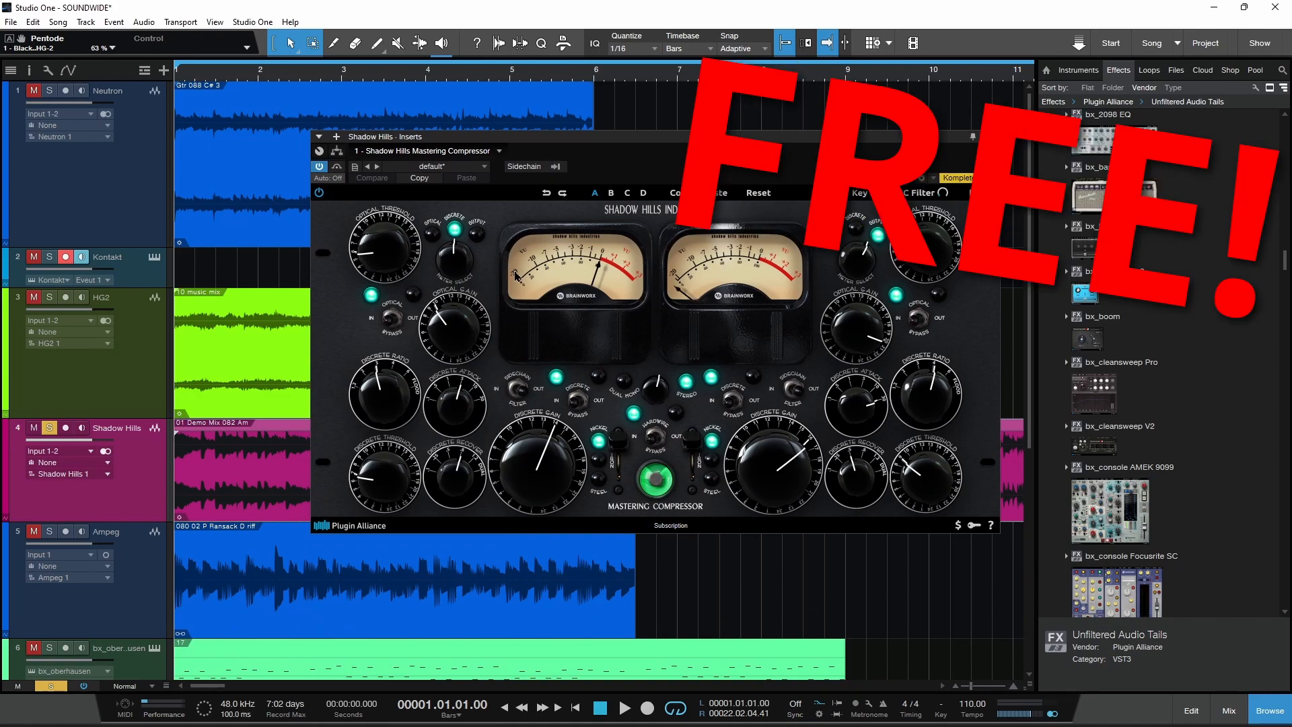
{"action": "key", "text": "space"}
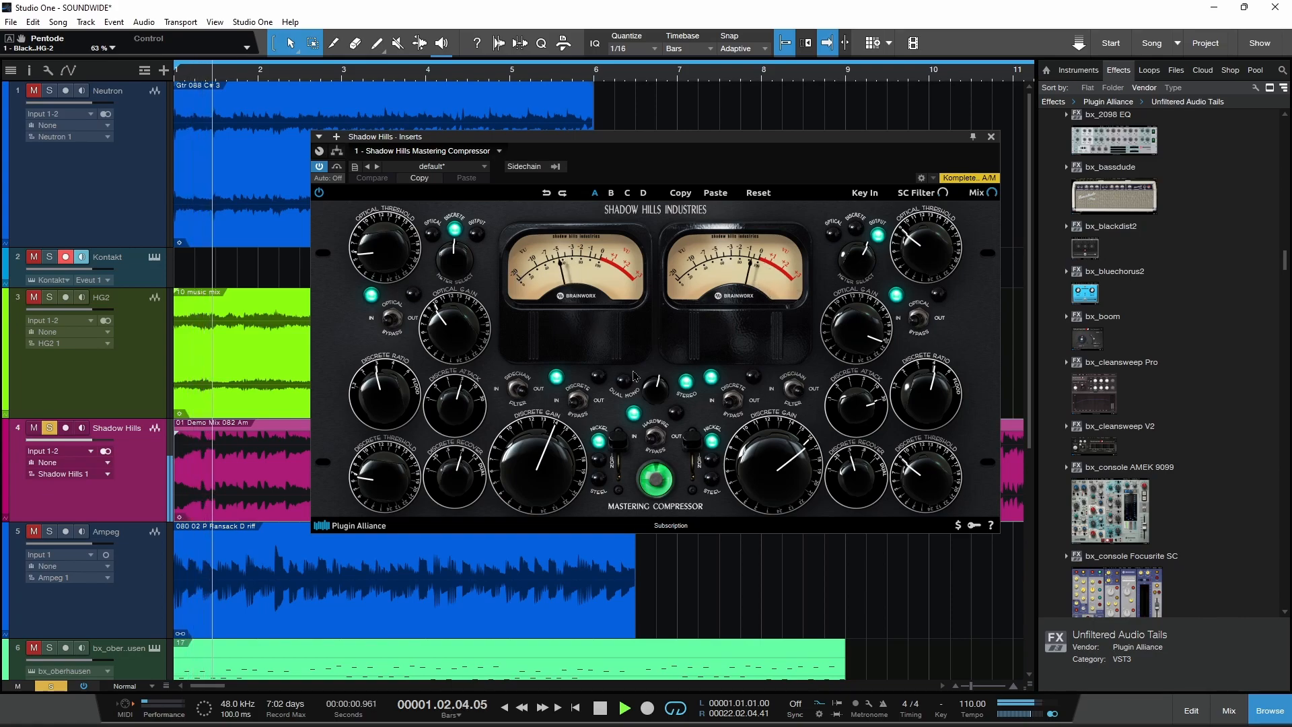
{"action": "left_click_drag", "start_coordinate": [763, 475], "coordinate": [761, 492]}
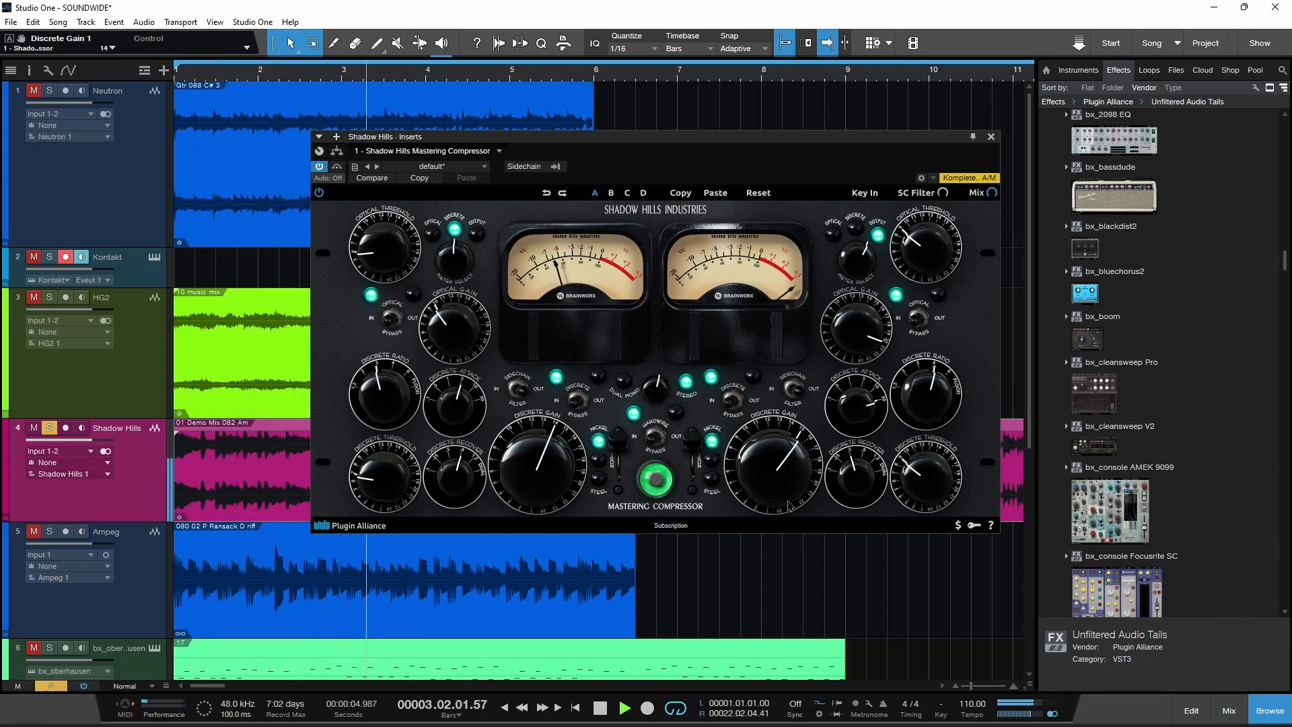
{"action": "left_click", "coordinate": [369, 251]}
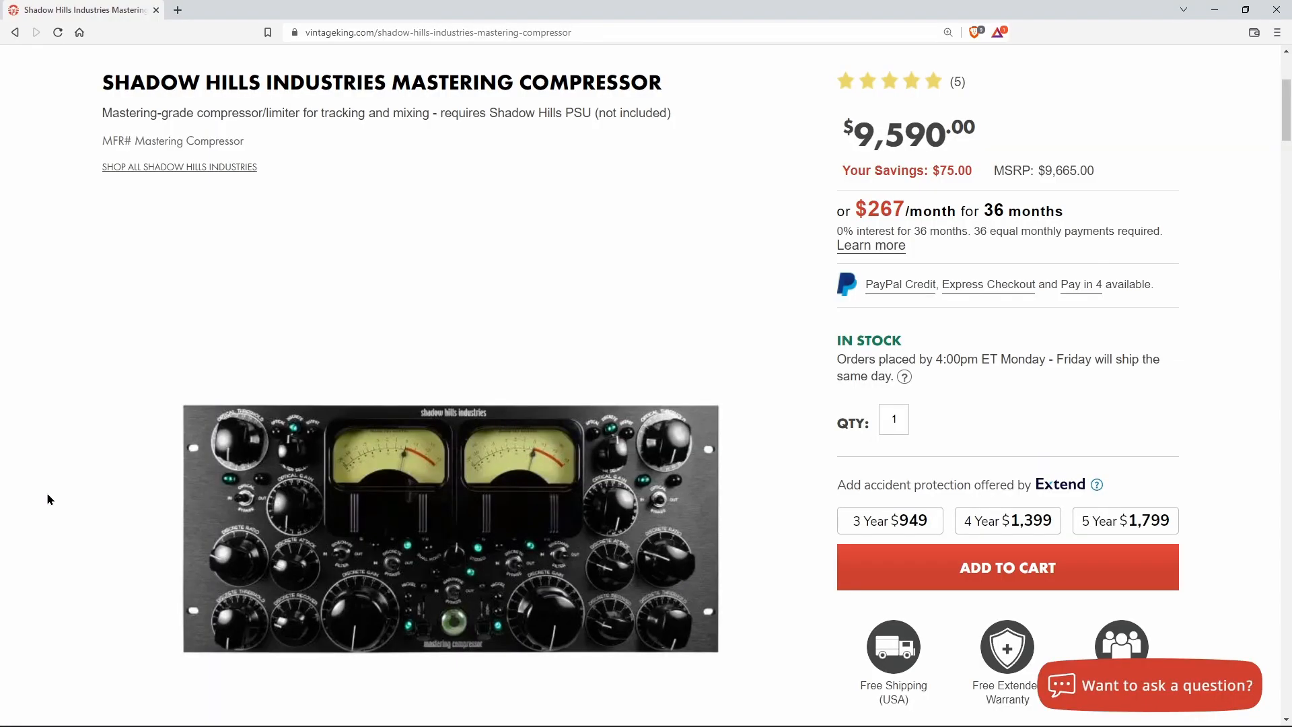
Step: Look through the product photos of the hardware Shadow Hills Mastering Compressor on the Vintage King web page
{"action": "scroll", "coordinate": [48, 494], "scroll_direction": "down", "scroll_amount": 3}
{"action": "left_click", "coordinate": [238, 711]}
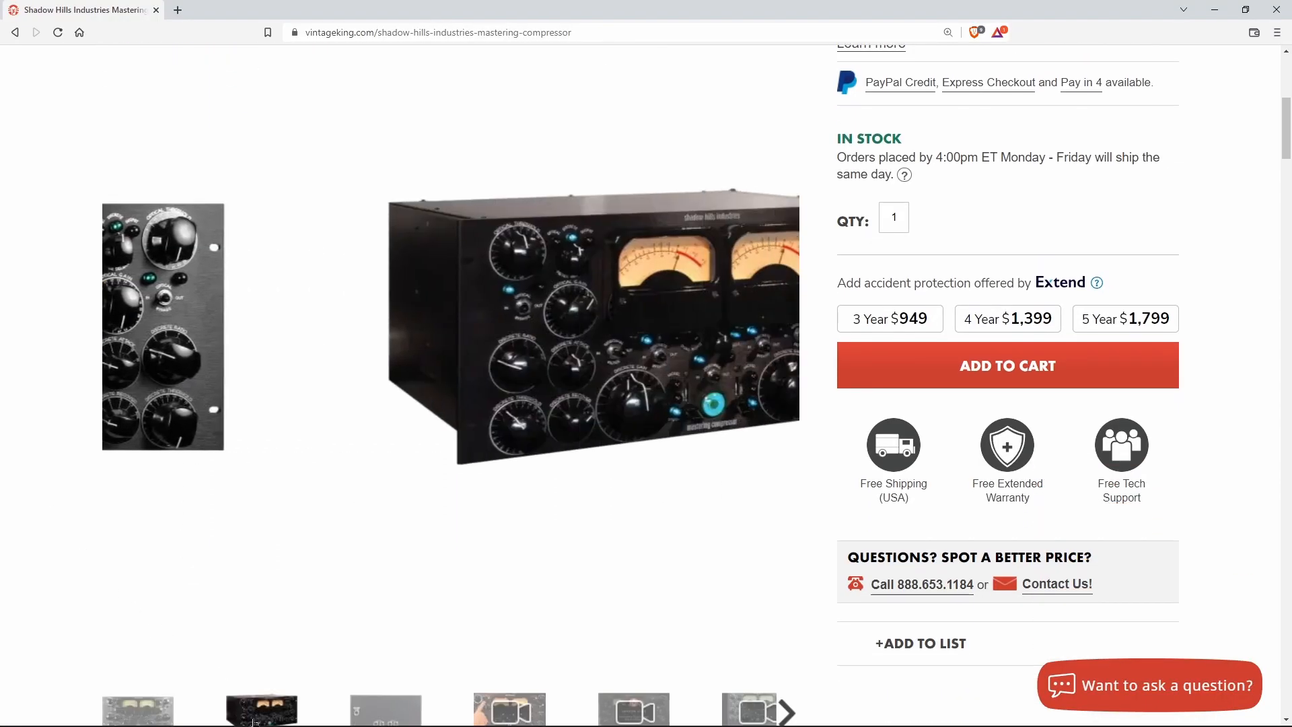
{"action": "left_click", "coordinate": [380, 710]}
{"action": "left_click", "coordinate": [290, 708]}
{"action": "scroll", "coordinate": [429, 502], "scroll_direction": "up", "scroll_amount": 1}
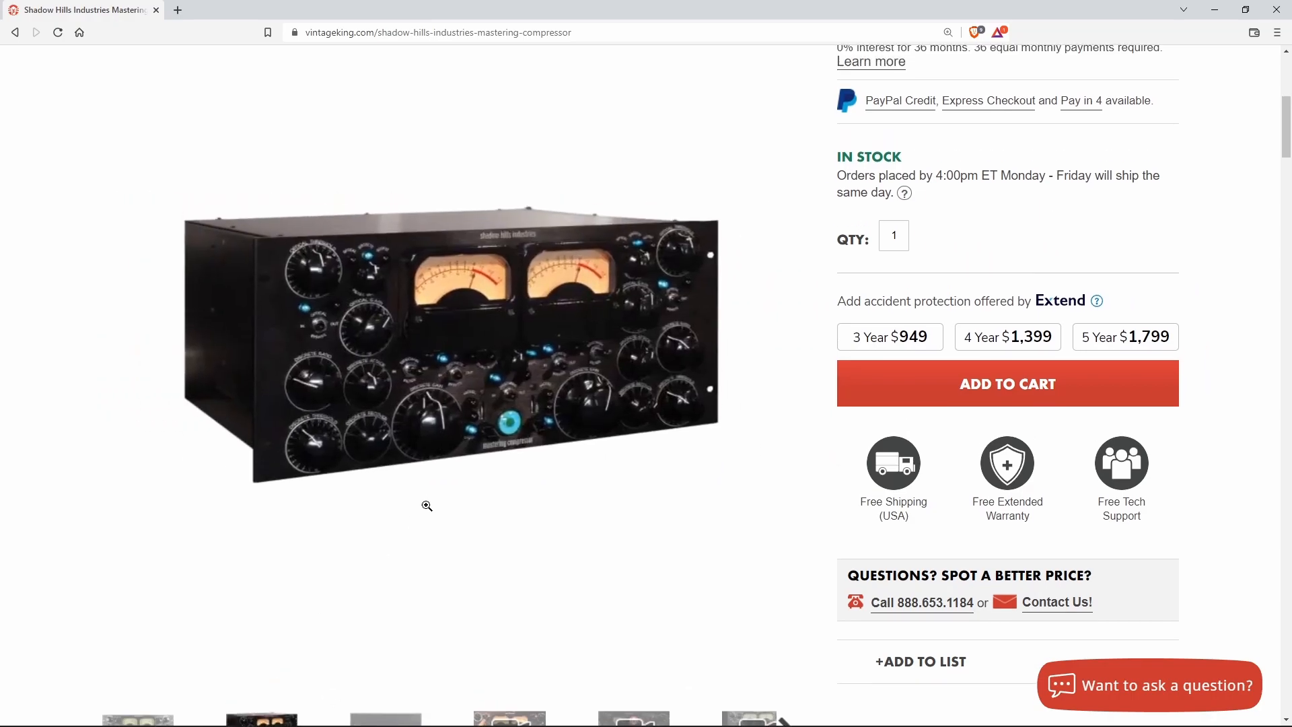
{"action": "scroll", "coordinate": [429, 502], "scroll_direction": "up", "scroll_amount": 4}
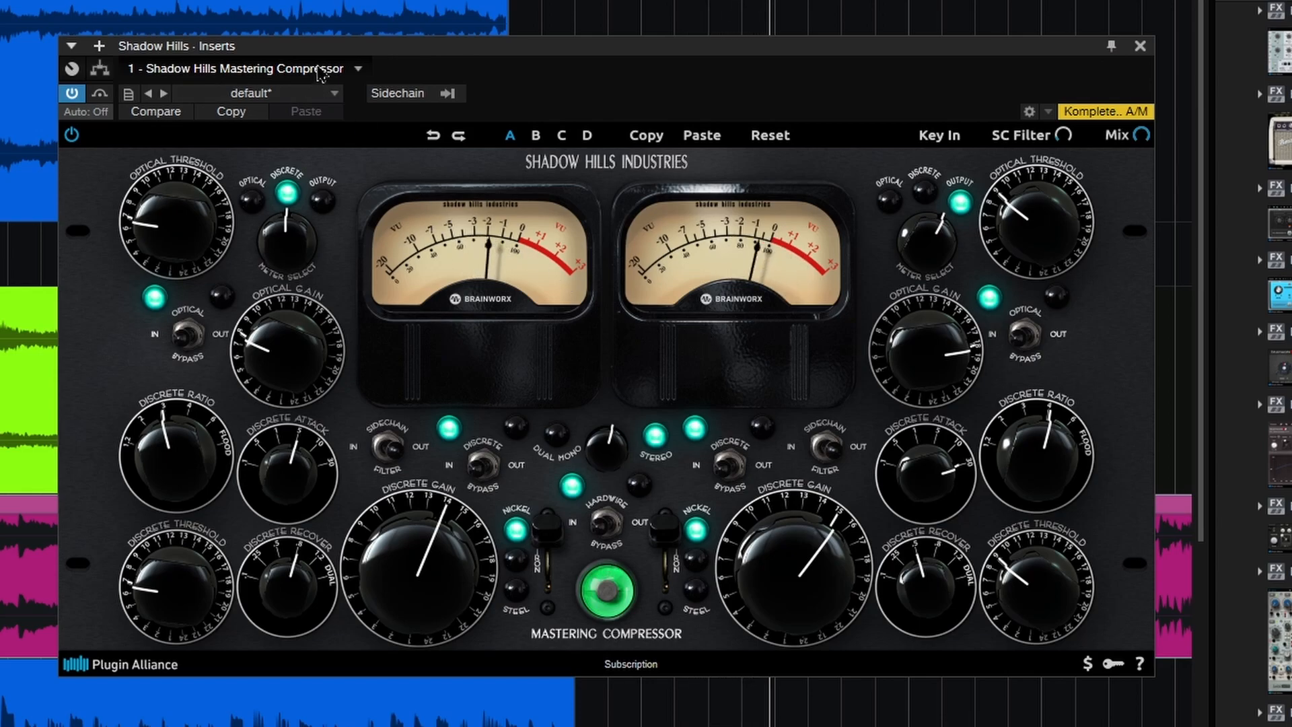
Step: Browse the Shadow Hills Mastering Compressor's factory presets without loading one
{"action": "left_click", "coordinate": [330, 94]}
{"action": "scroll", "coordinate": [323, 451], "scroll_direction": "down", "scroll_amount": 1}
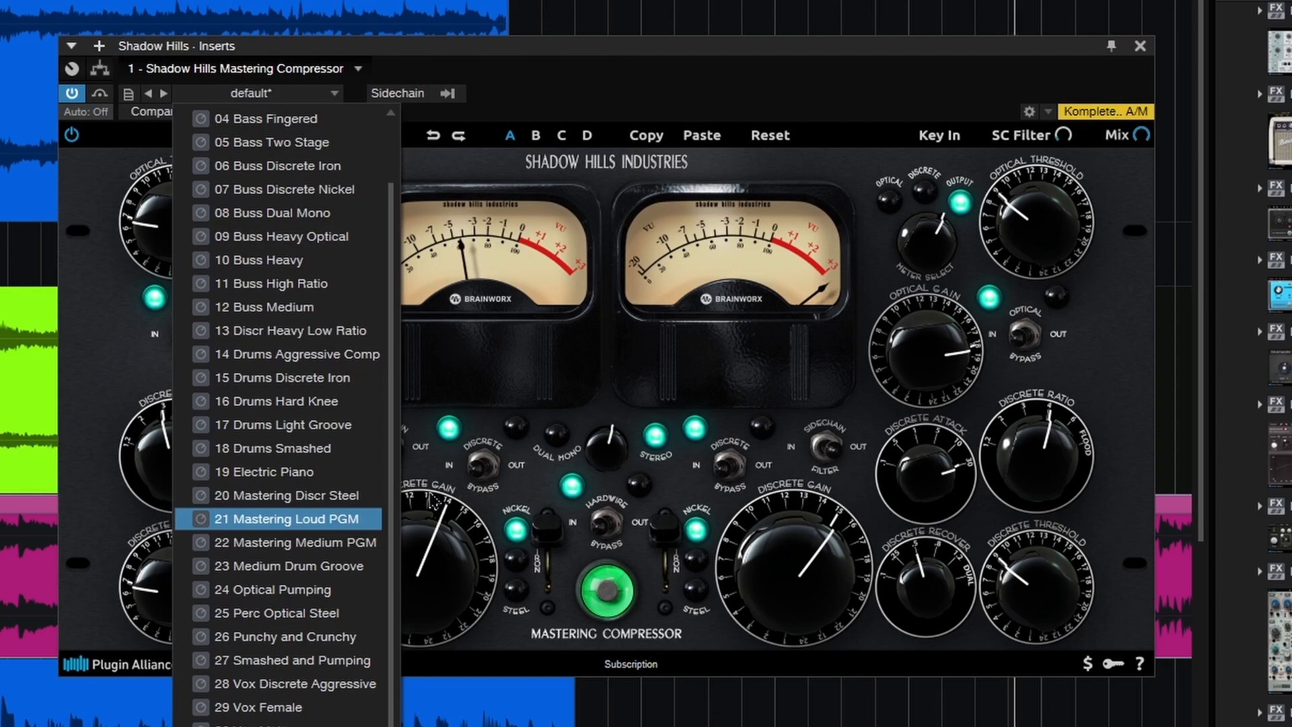
{"action": "left_click", "coordinate": [459, 495]}
{"action": "left_click", "coordinate": [352, 450]}
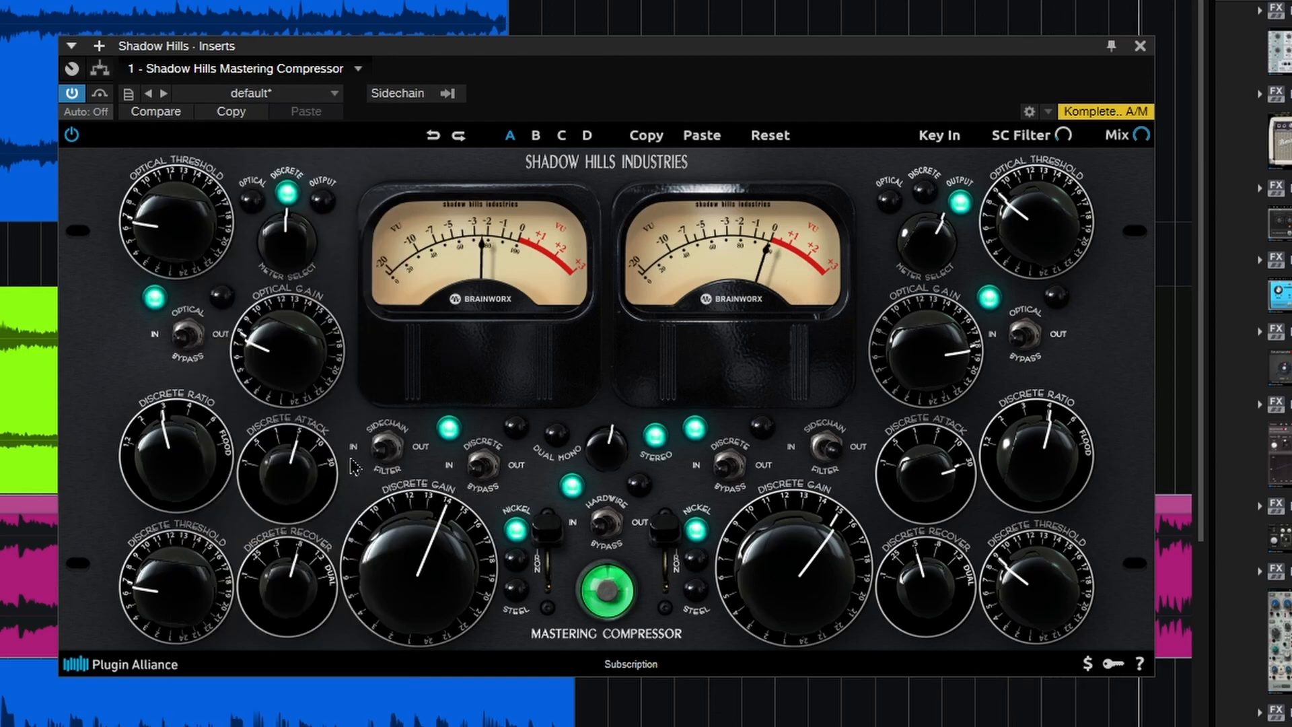
Step: Lower the left channel's Discrete Gain, Attack and Ratio, and set its Discrete Threshold to 8
{"action": "left_click_drag", "start_coordinate": [418, 555], "coordinate": [418, 575]}
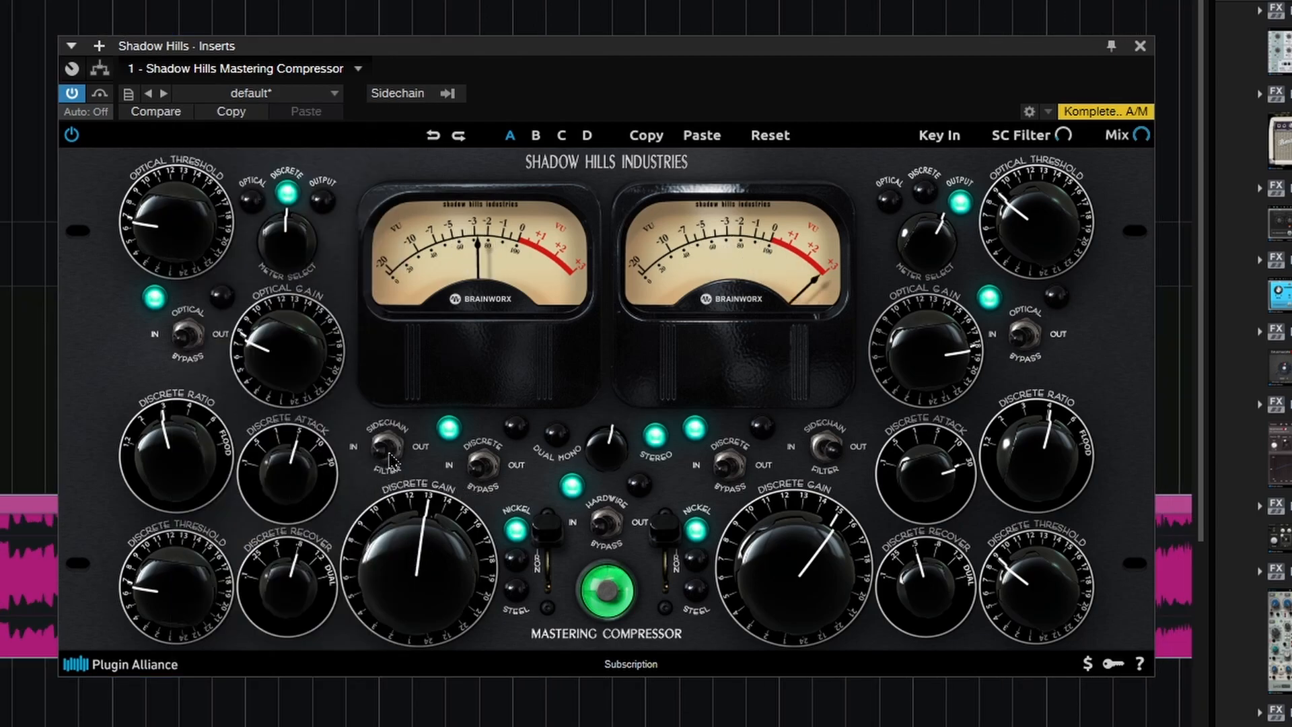
{"action": "left_click_drag", "start_coordinate": [289, 486], "coordinate": [285, 505]}
{"action": "left_click_drag", "start_coordinate": [195, 476], "coordinate": [186, 492]}
{"action": "left_click_drag", "start_coordinate": [181, 581], "coordinate": [180, 572]}
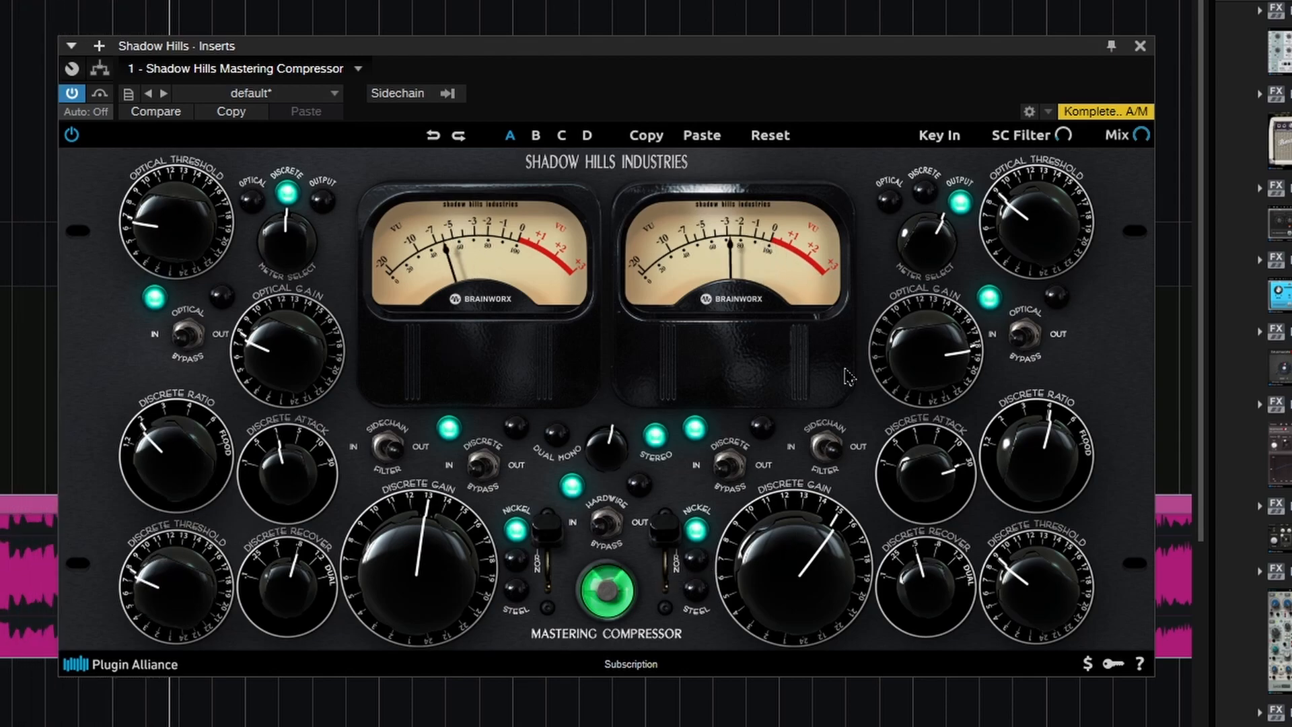
Step: Switch from the compressor to the Ampeg SVTVR Classic, select its Normal input and play the soloed riff from the song start
{"action": "left_click", "coordinate": [1140, 46]}
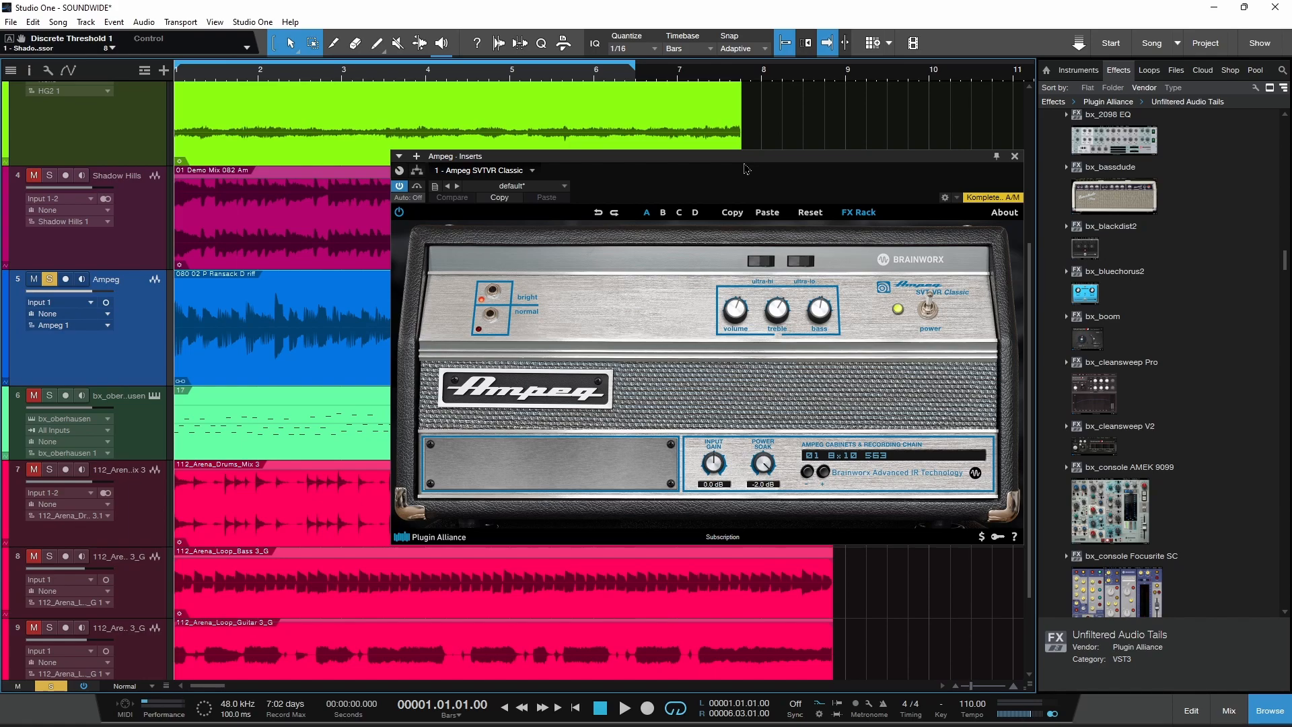
{"action": "left_click", "coordinate": [492, 330]}
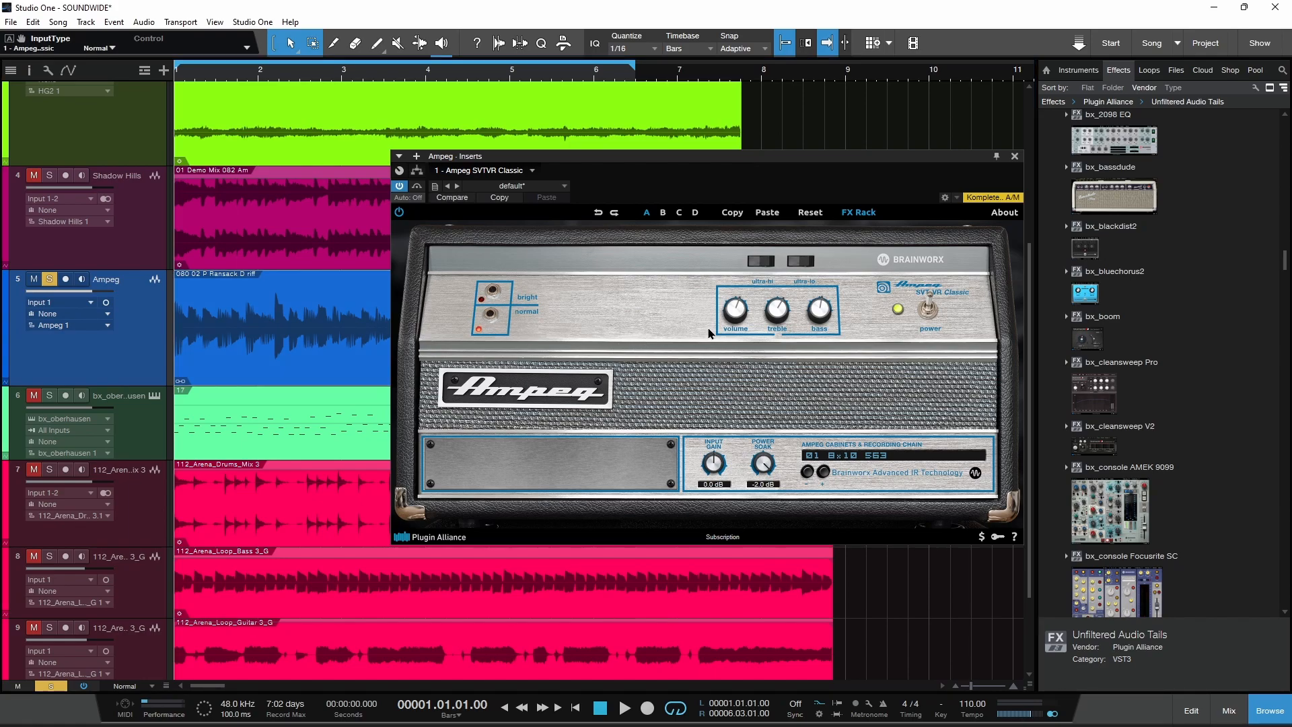
{"action": "left_click_drag", "start_coordinate": [1283, 264], "coordinate": [1281, 245]}
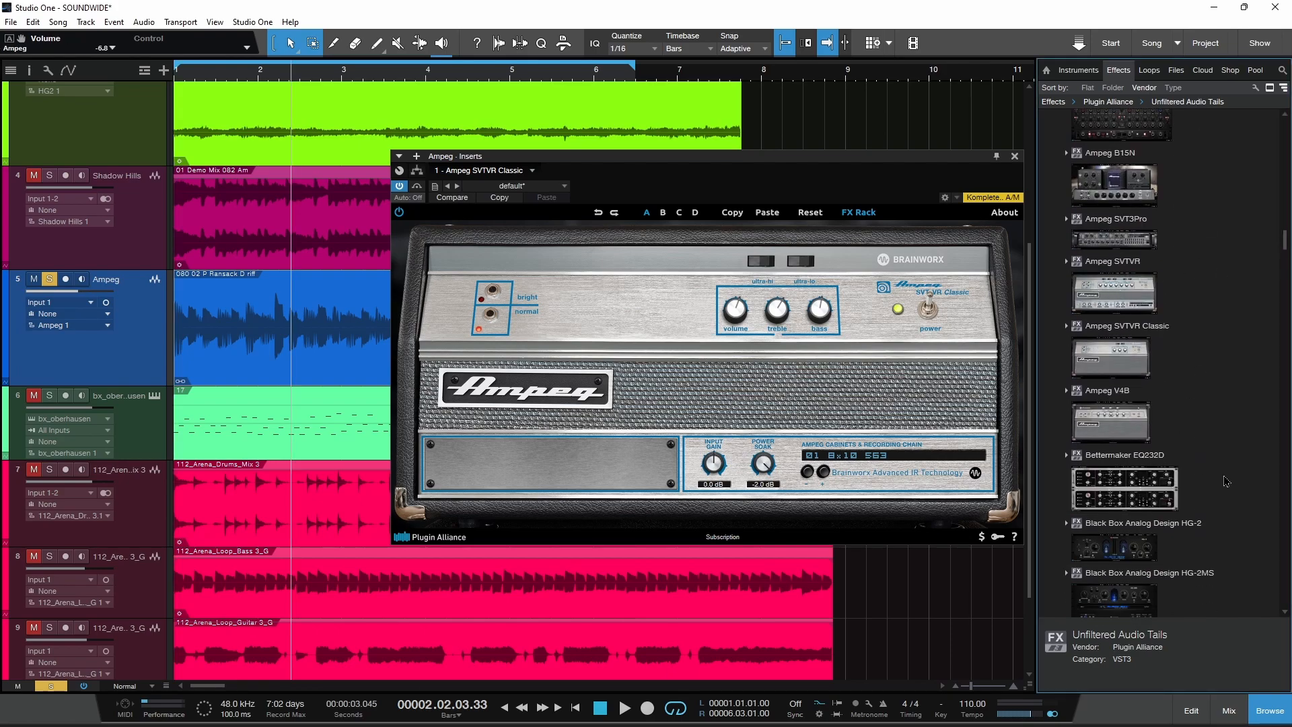
{"action": "left_click_drag", "start_coordinate": [773, 162], "coordinate": [758, 162]}
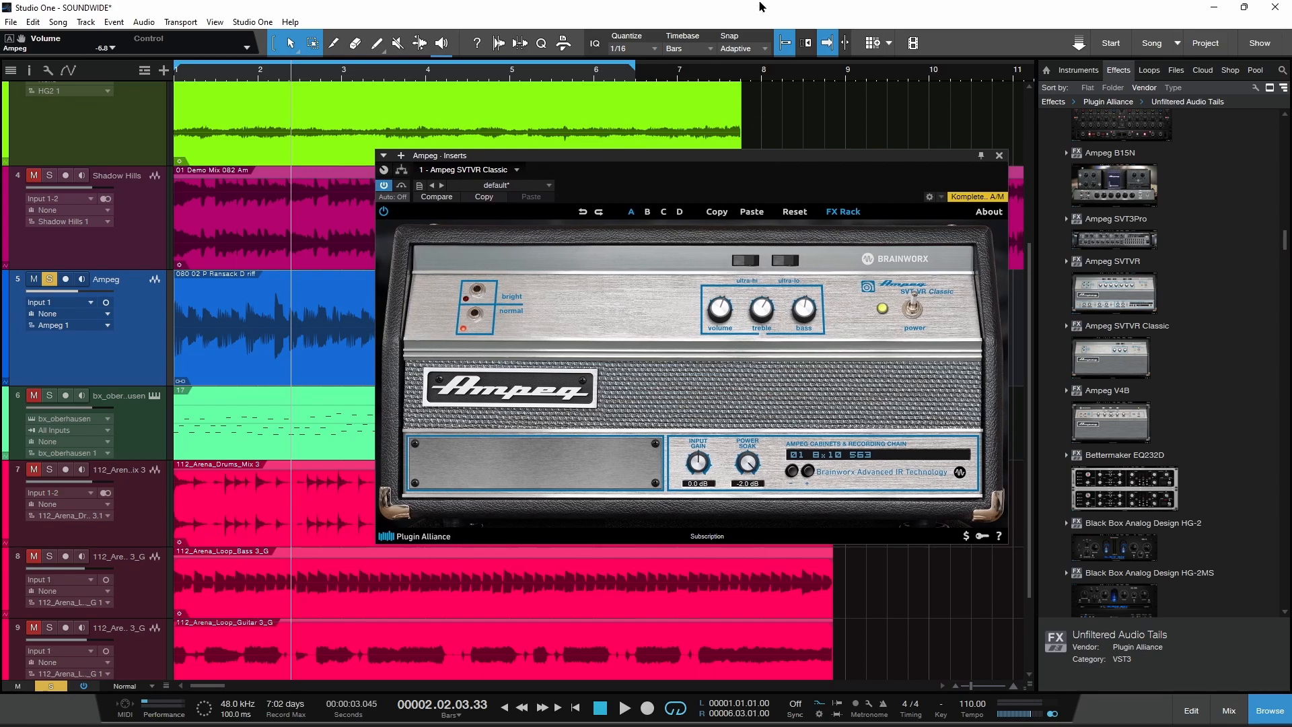
{"action": "key", "text": "comma"}
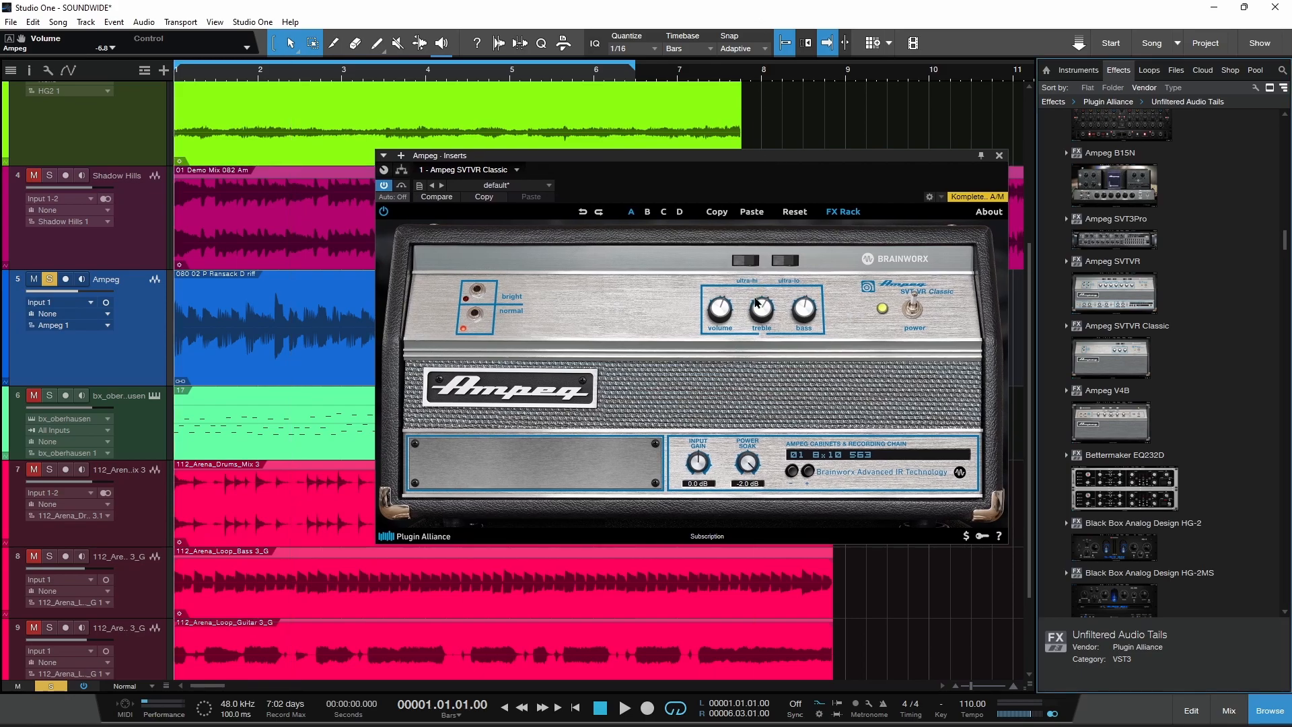
{"action": "key", "text": "space"}
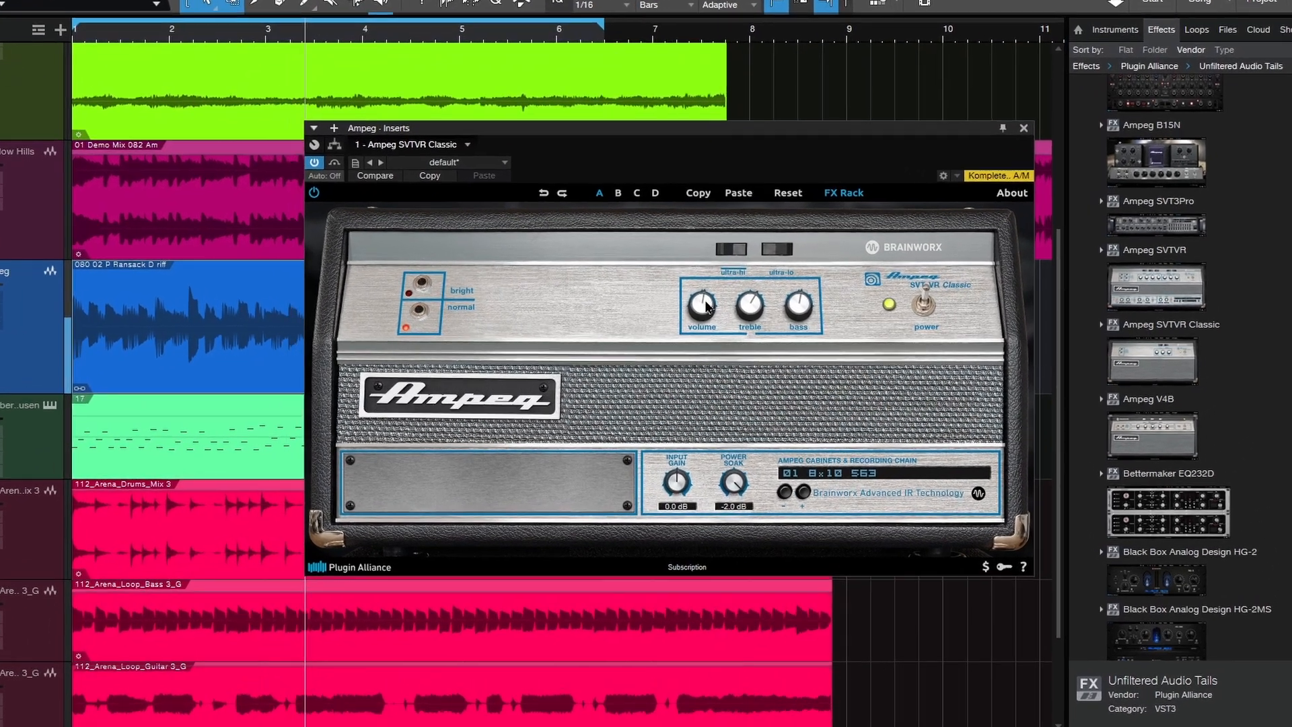
Step: Switch the Ampeg amp to its Bright input and select the recording chain 02 4x10+1x15 S63+BLUE
{"action": "left_click", "coordinate": [421, 285]}
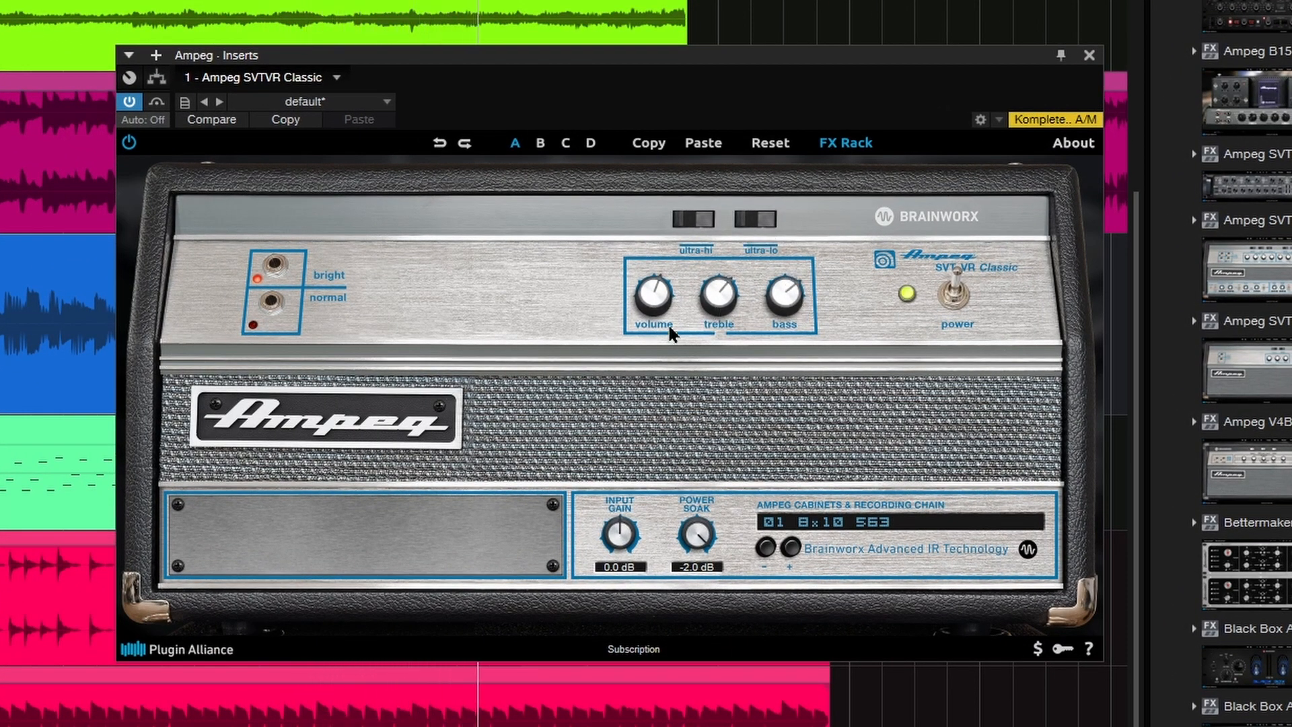
{"action": "left_click", "coordinate": [920, 523]}
{"action": "left_click", "coordinate": [904, 562]}
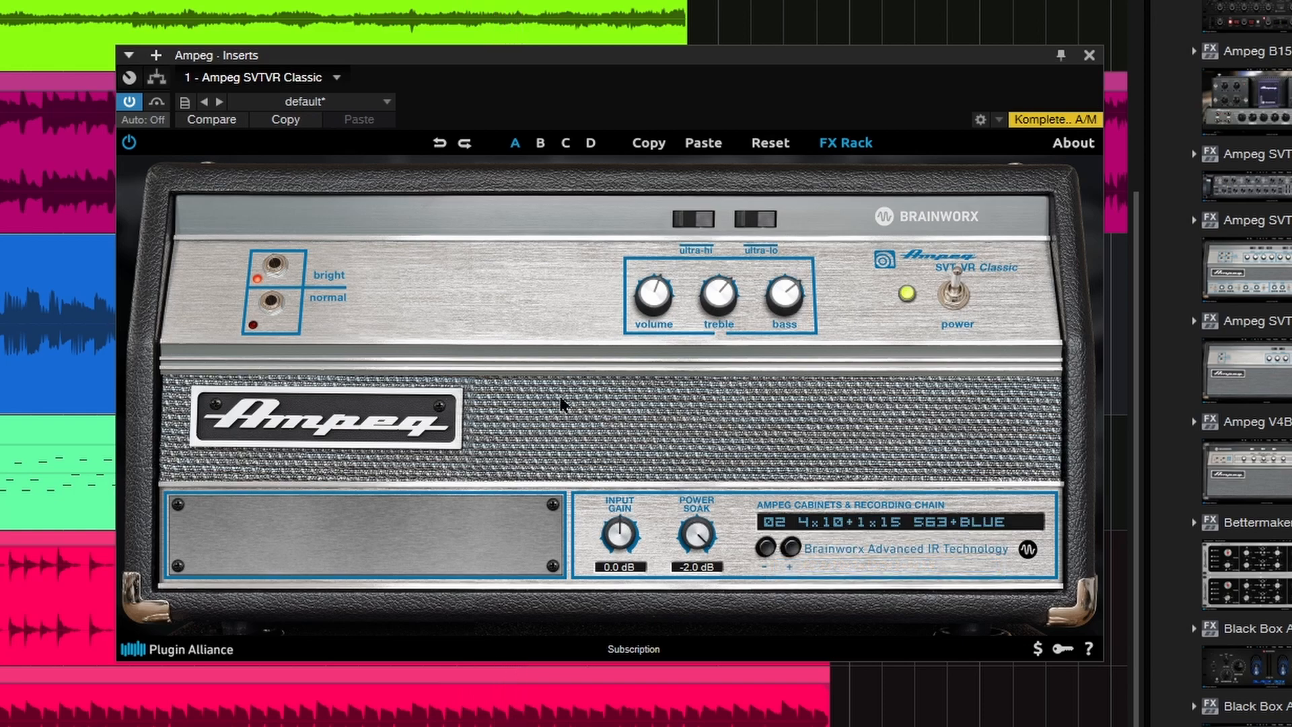
Step: Return the Ampeg amp to its Normal input, adjust Ultra-Hi and Volume, and close the plug-in
{"action": "left_click", "coordinate": [276, 308]}
{"action": "left_click", "coordinate": [687, 222]}
{"action": "left_click_drag", "start_coordinate": [653, 291], "coordinate": [652, 297]}
{"action": "left_click", "coordinate": [689, 220]}
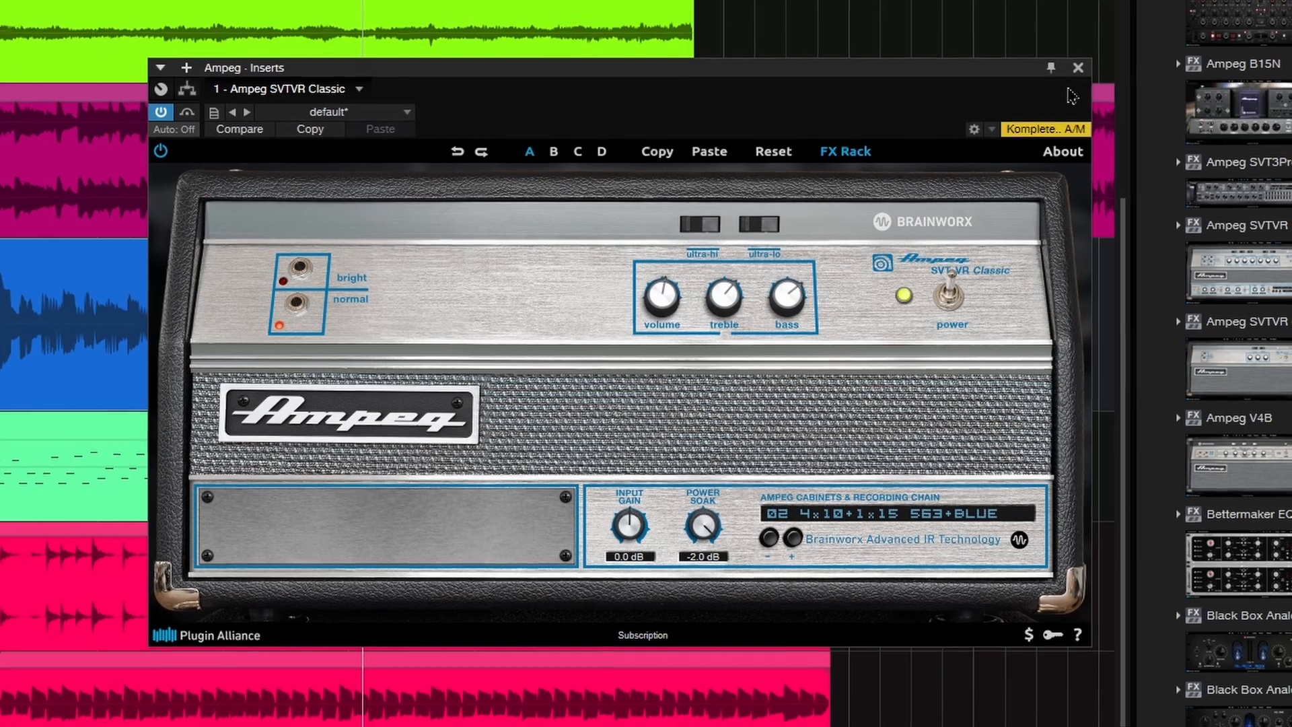
{"action": "left_click", "coordinate": [1078, 68]}
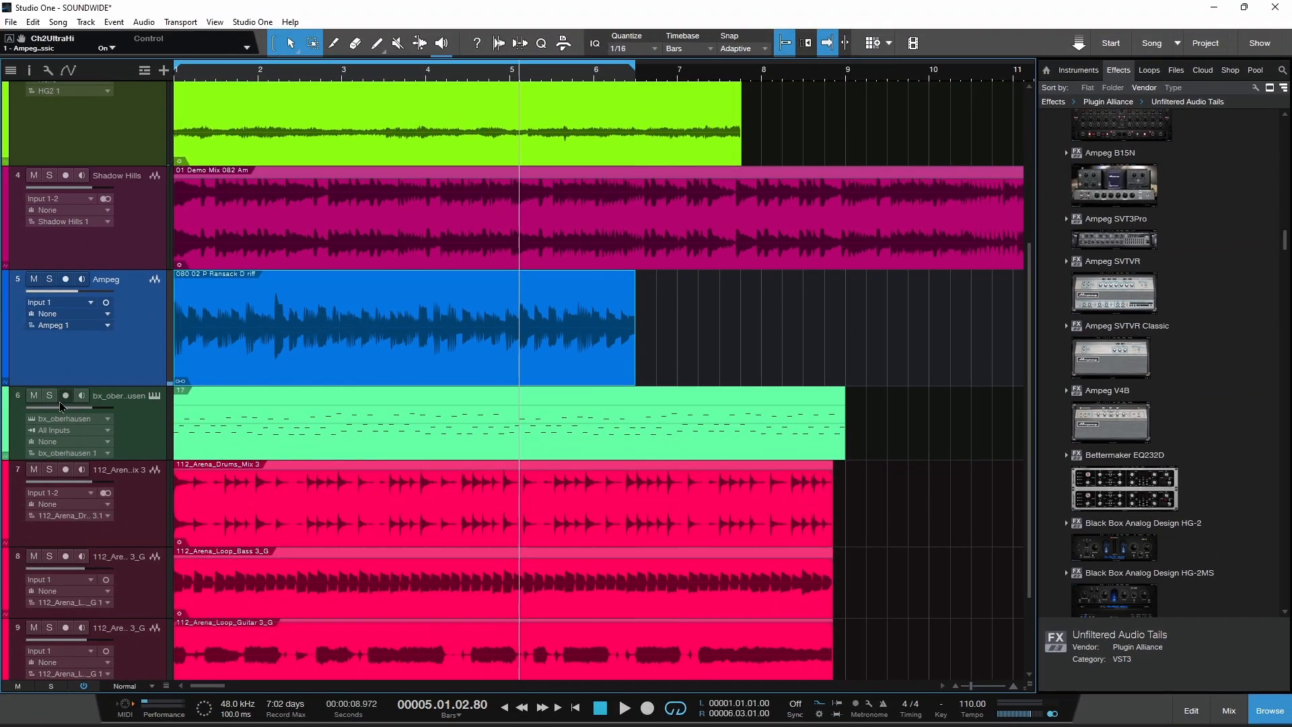
Step: Solo the bx_oberhausen track, open its synthesizer and play the track from the song start
{"action": "left_click", "coordinate": [49, 395]}
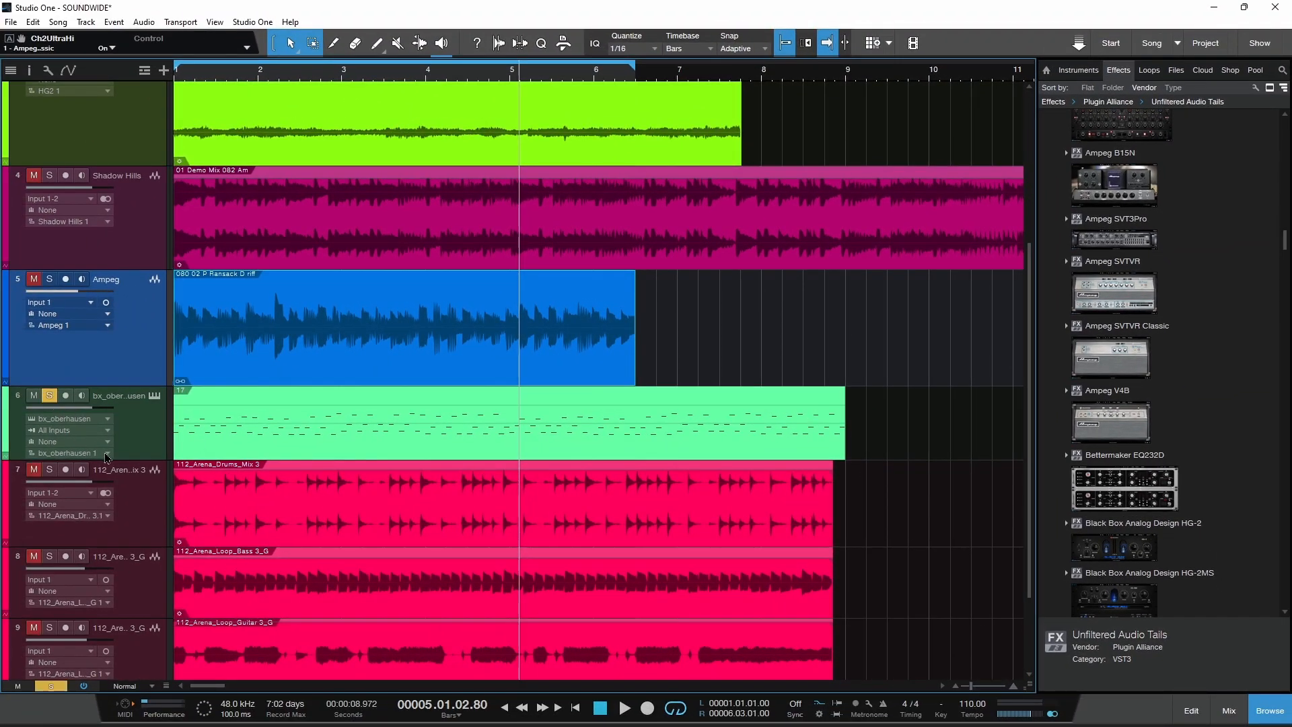
{"action": "left_click", "coordinate": [154, 395]}
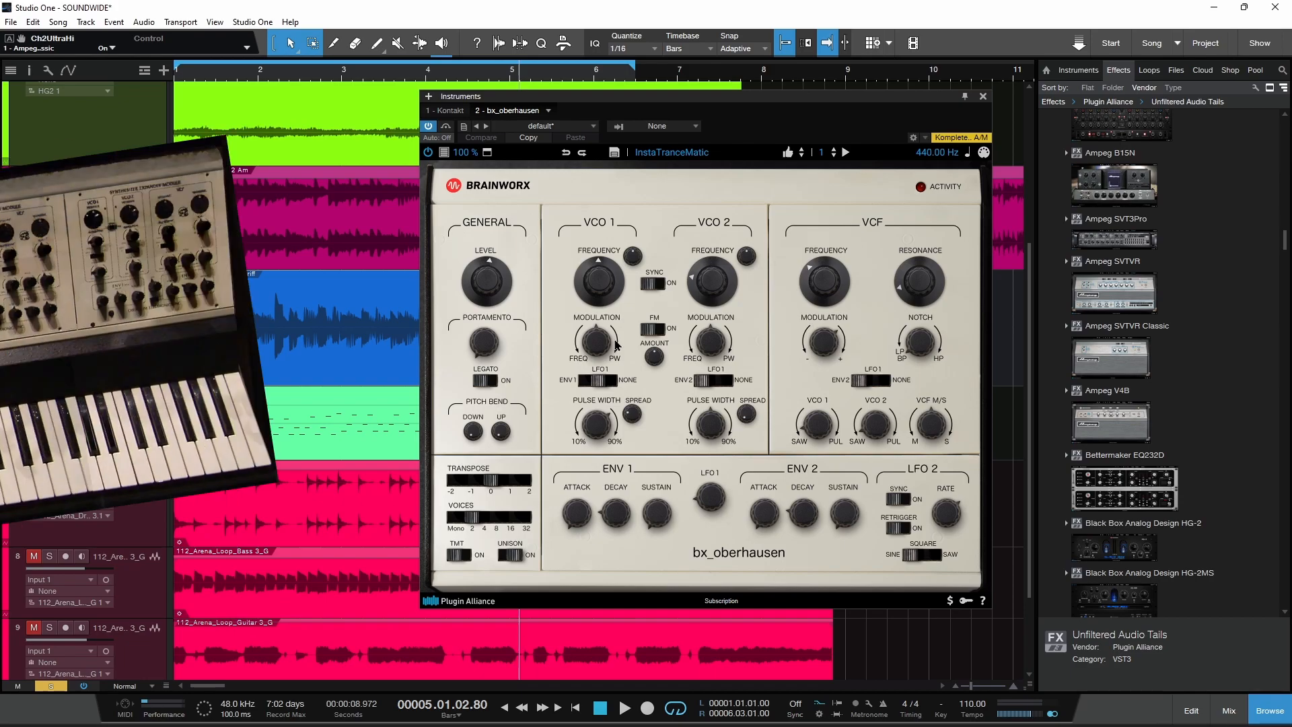
{"action": "key", "text": "comma"}
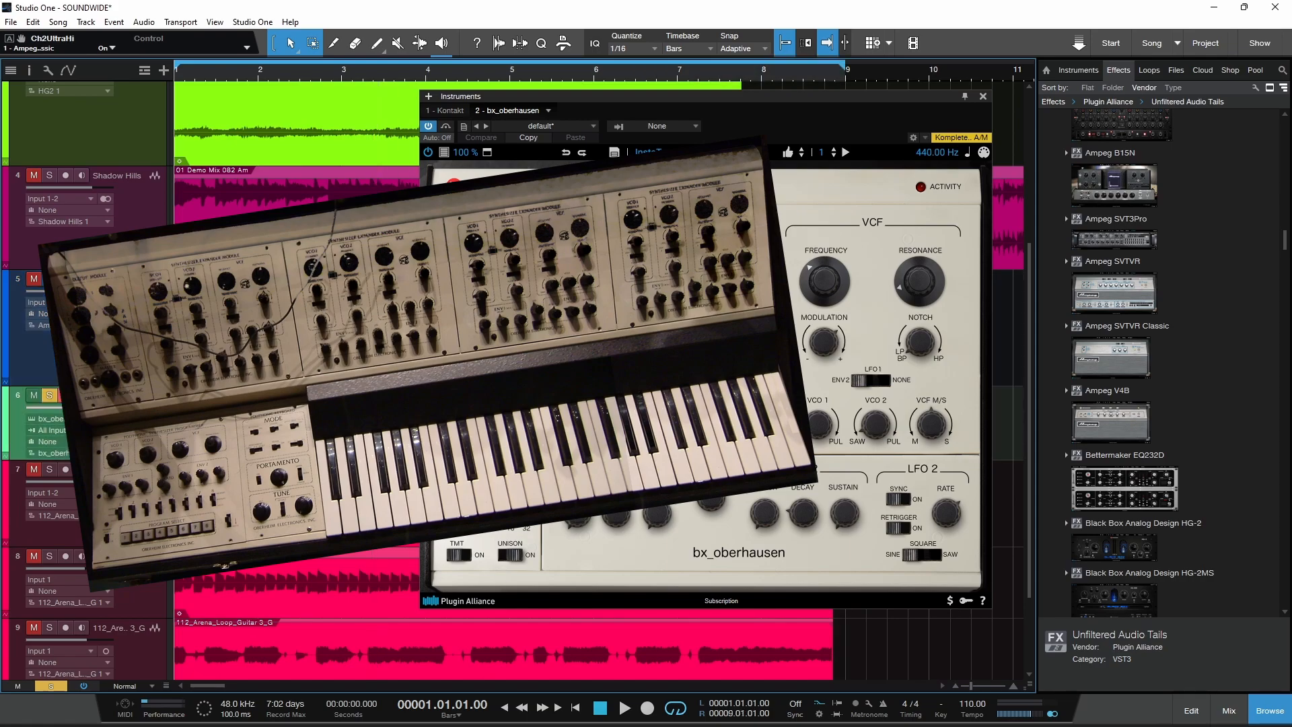
{"action": "key", "text": "space"}
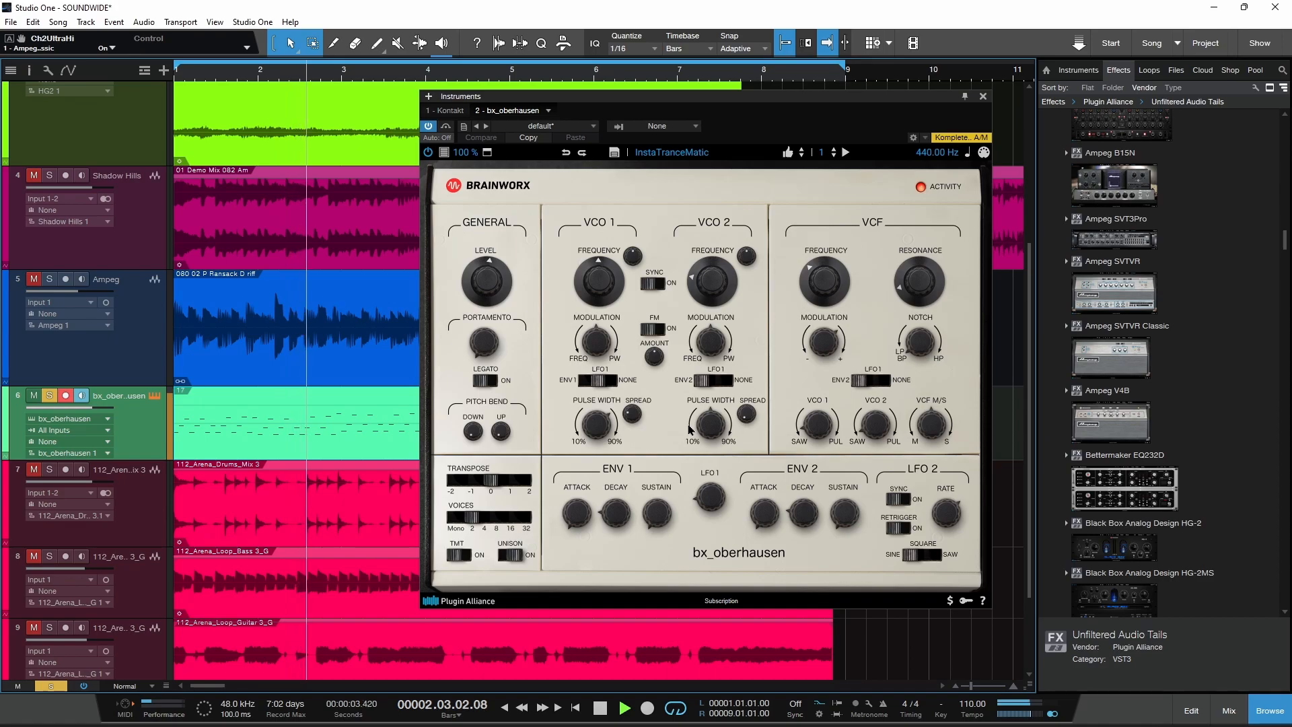
Step: Browse the bx_oberhausen preset categories during playback, keep InstaTranceMatic loaded and stop the transport
{"action": "left_click", "coordinate": [672, 152]}
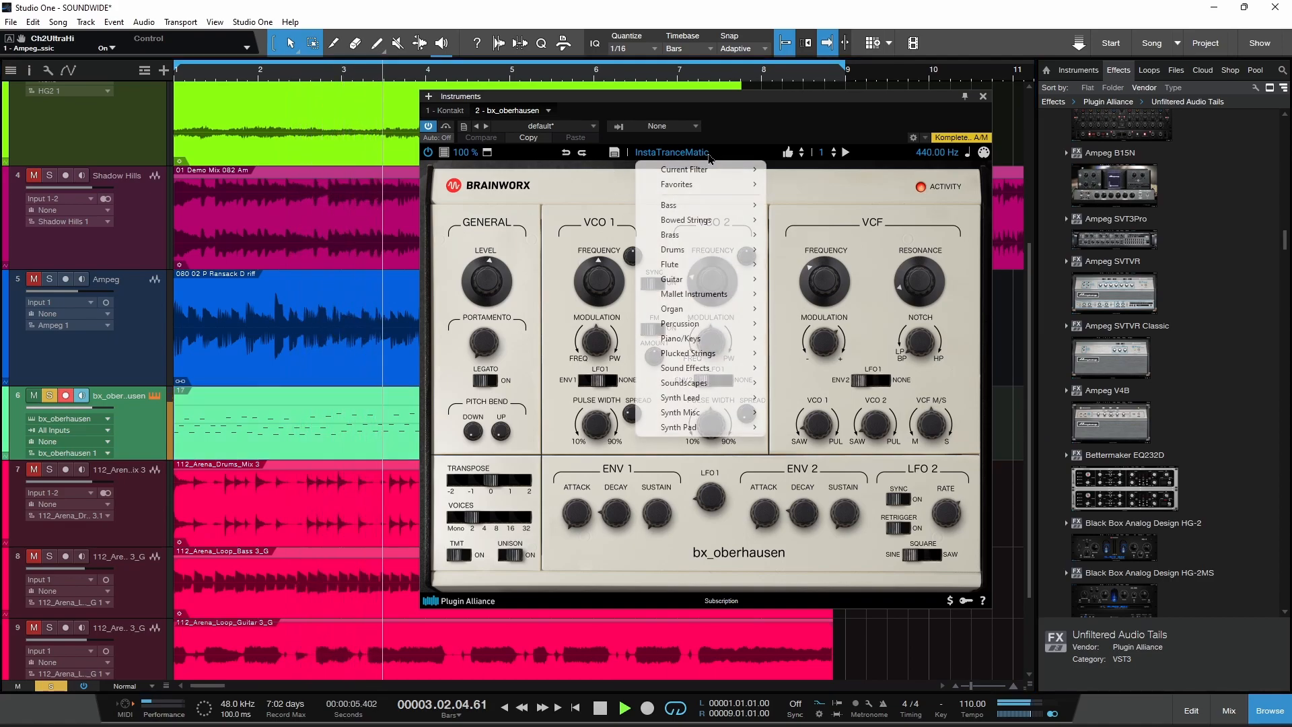
{"action": "left_click", "coordinate": [812, 216]}
{"action": "key", "text": "space"}
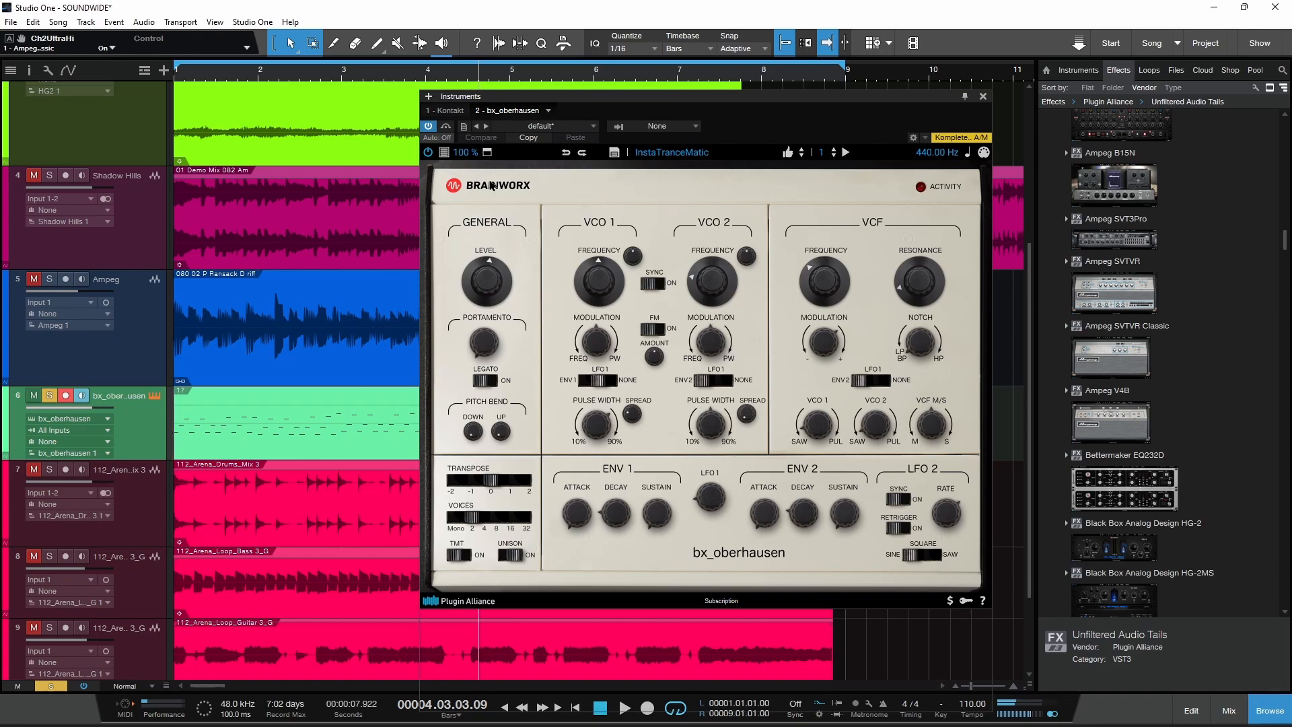
Step: Show the bx_oberhausen's extra rack and view its FX and Arp pages
{"action": "left_click", "coordinate": [487, 152]}
{"action": "left_click", "coordinate": [438, 194]}
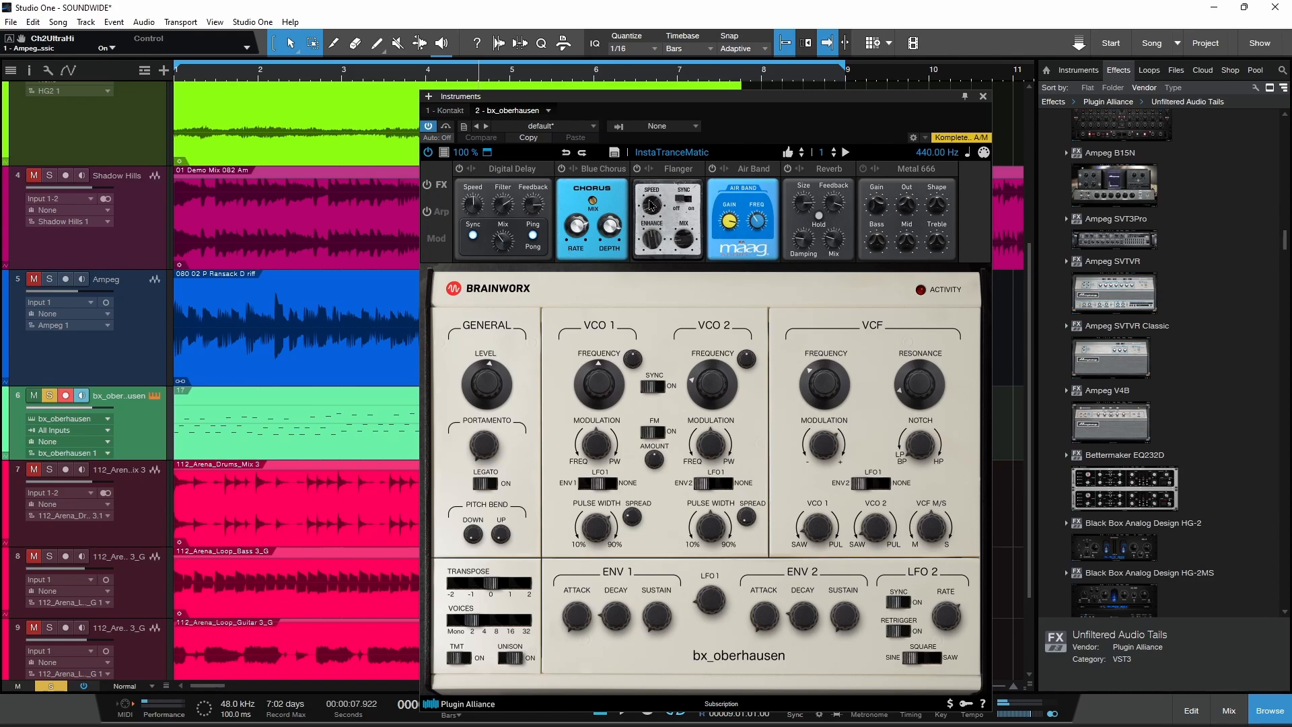
{"action": "left_click", "coordinate": [441, 213]}
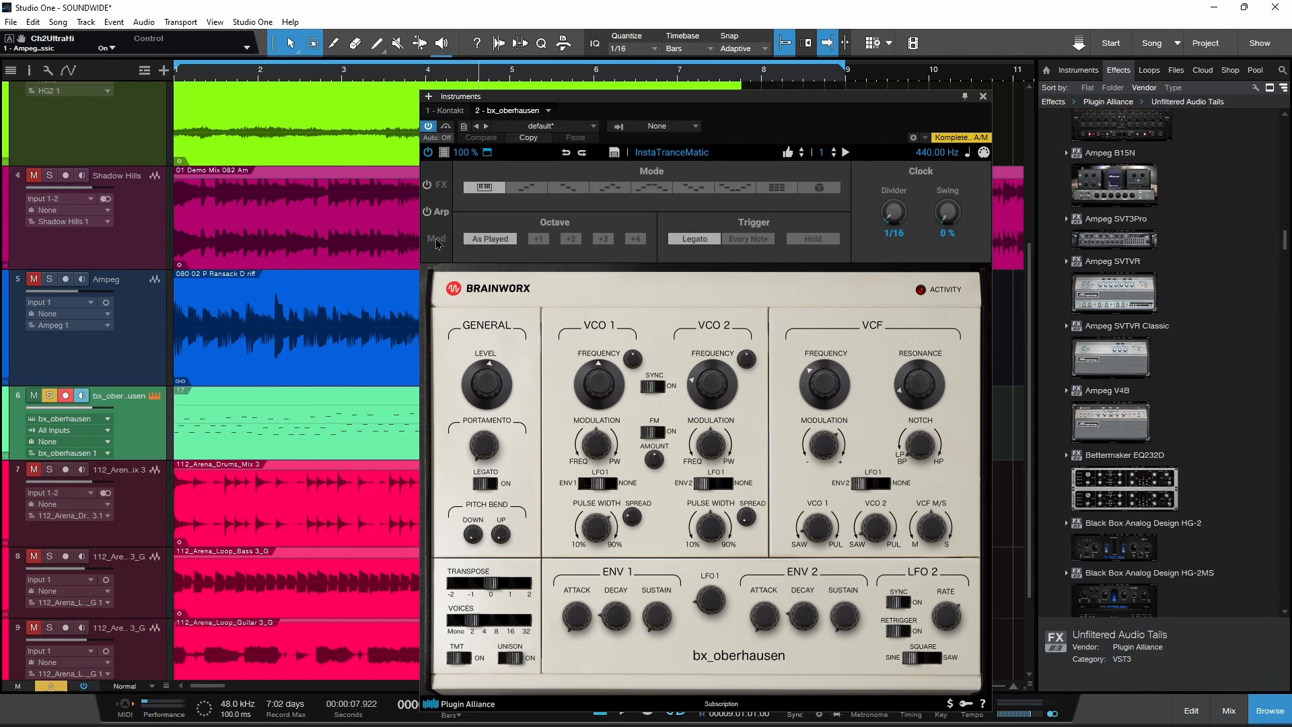
Step: View the bx_oberhausen's Mod page with its destination options and the full preset browser, and return to the main synthesizer view
{"action": "left_click", "coordinate": [436, 239]}
{"action": "left_click", "coordinate": [515, 253]}
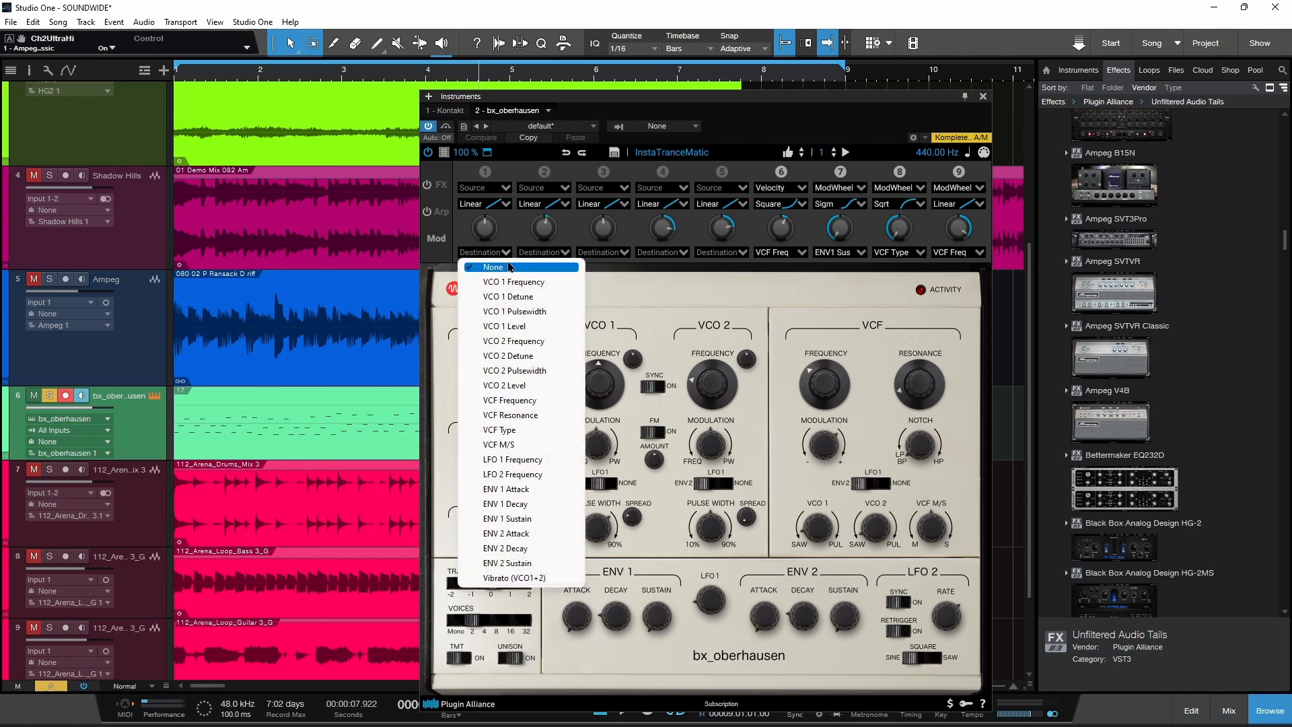
{"action": "left_click", "coordinate": [467, 196]}
{"action": "left_click", "coordinate": [442, 187]}
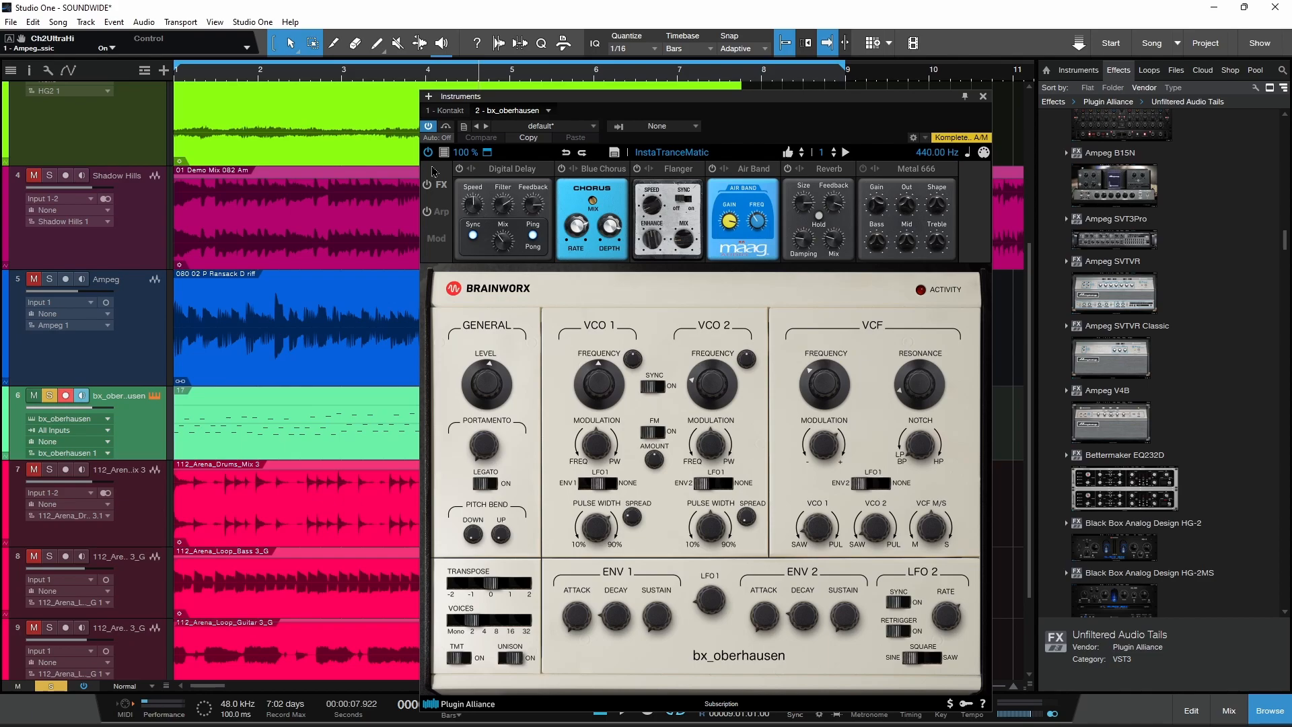
{"action": "left_click", "coordinate": [444, 153]}
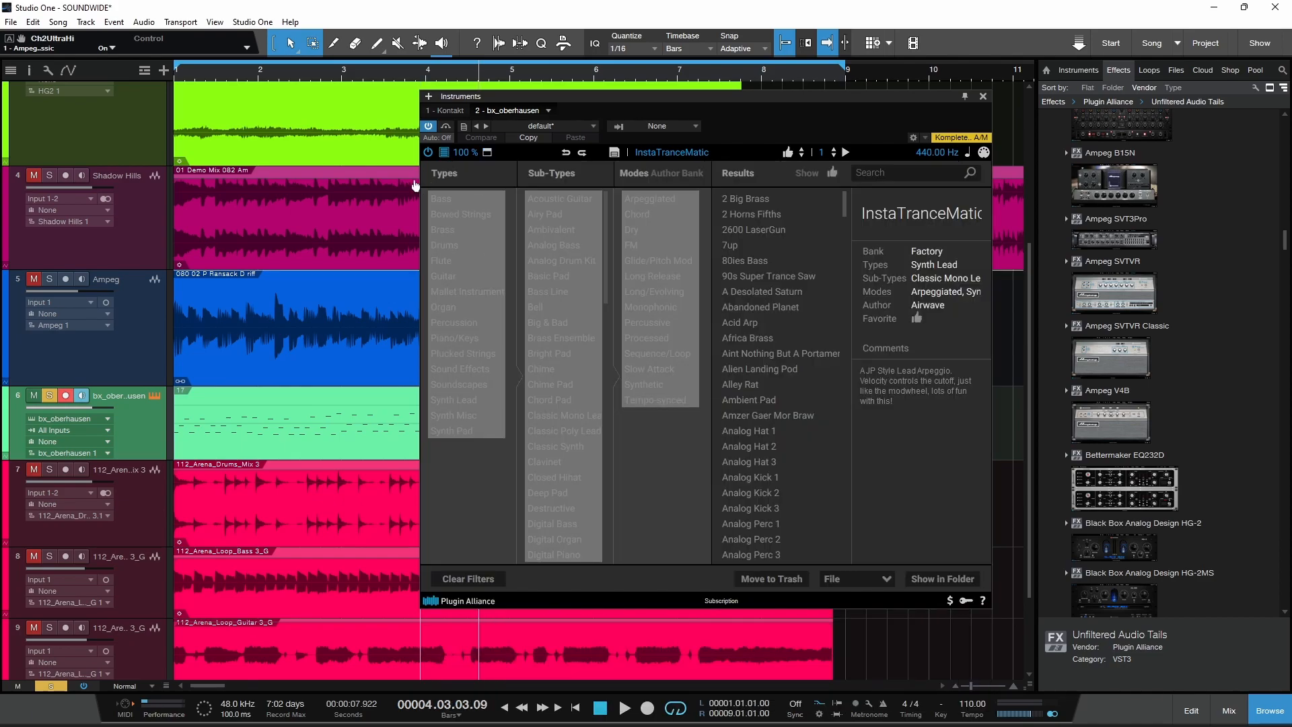
{"action": "left_click", "coordinate": [444, 152]}
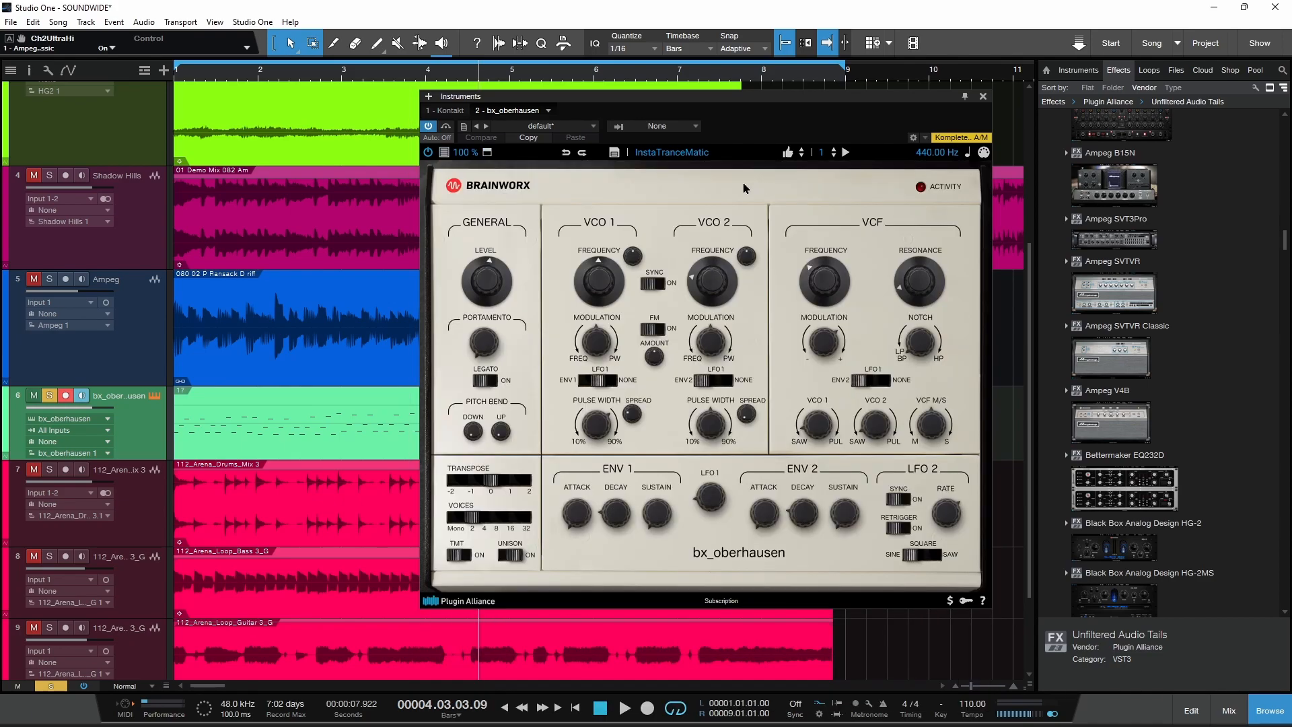
Step: Load the Driven by Adrenaline preset in bx_oberhausen and move on to the Elasto Bass preset to audition bass sounds
{"action": "left_click", "coordinate": [669, 153]}
{"action": "left_click", "coordinate": [841, 213]}
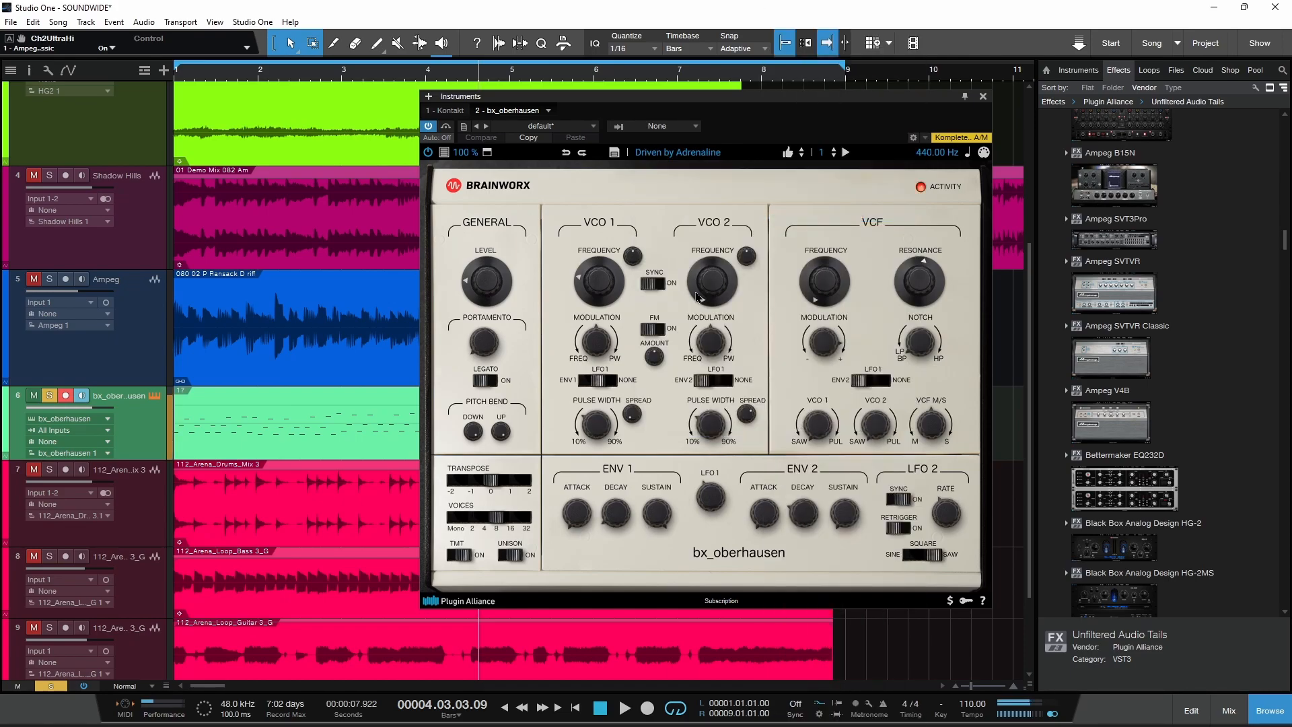
{"action": "left_click", "coordinate": [802, 156]}
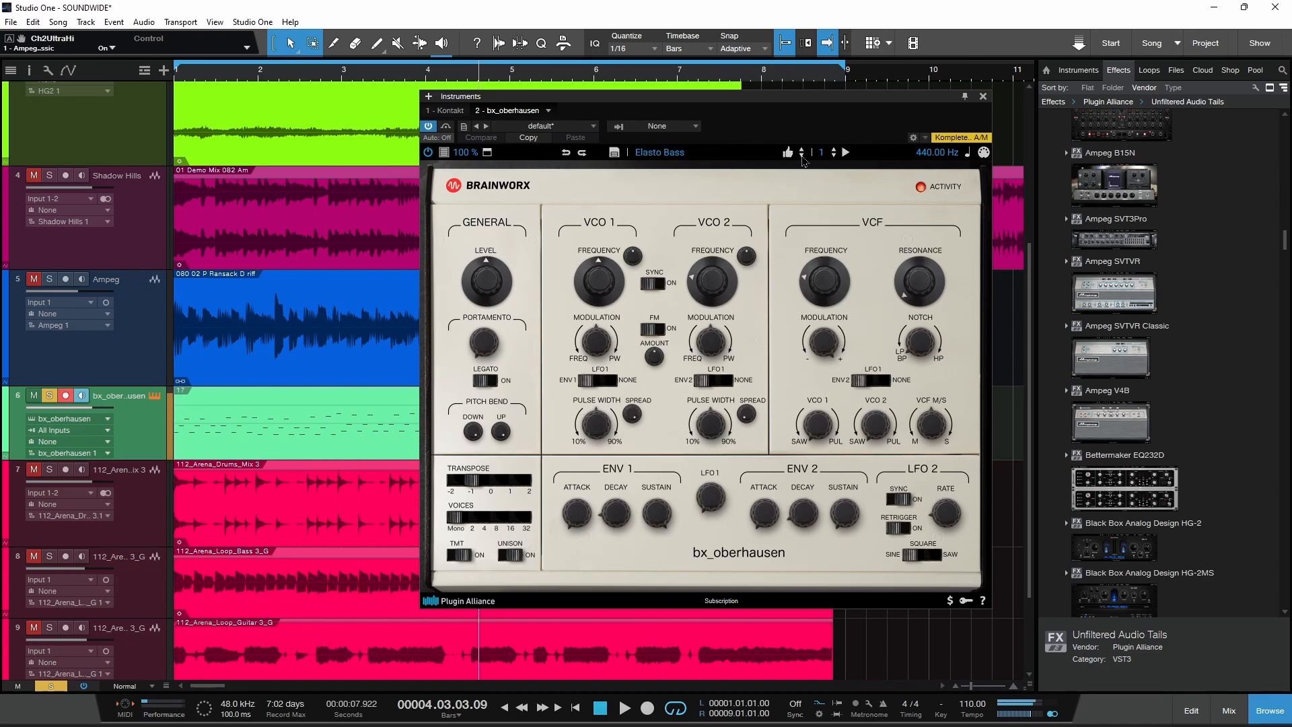
Step: Audition the Analog Kick 1 preset from the drum sounds and Analog Perc 2 from the percussion sounds
{"action": "left_click", "coordinate": [711, 160]}
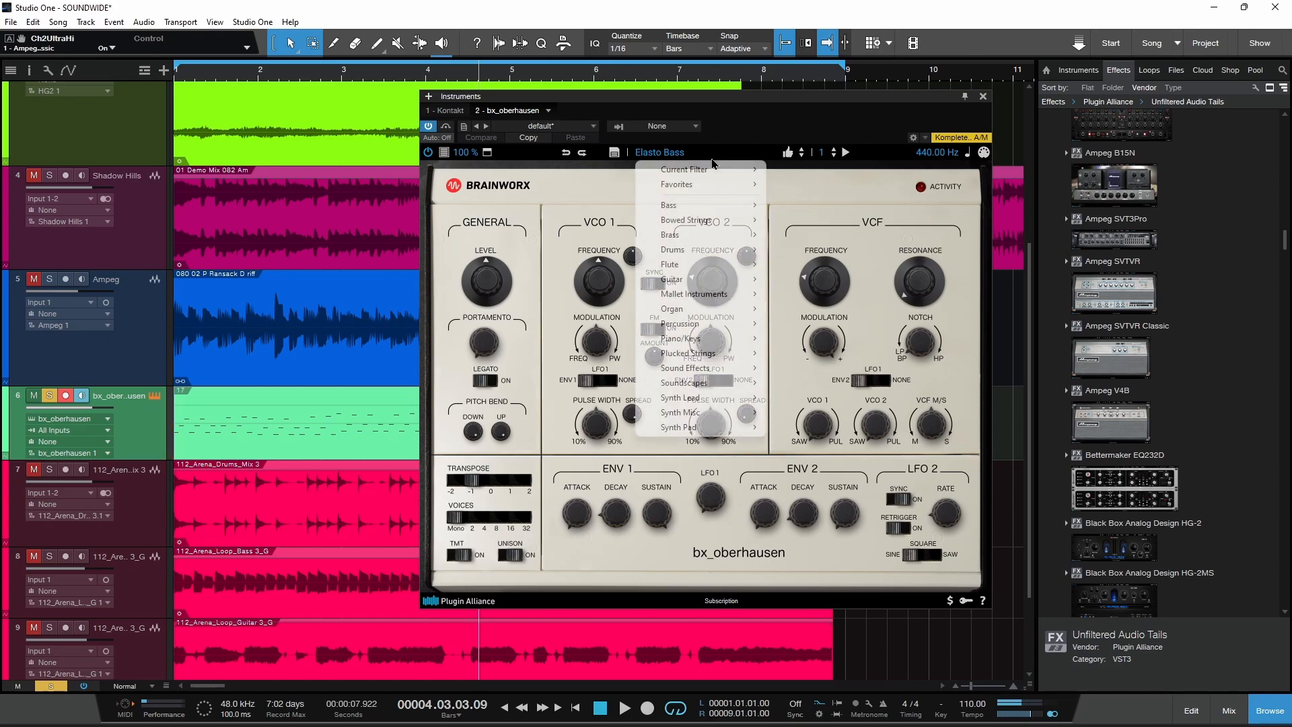
{"action": "mouse_move", "coordinate": [695, 251]}
{"action": "left_click", "coordinate": [843, 309]}
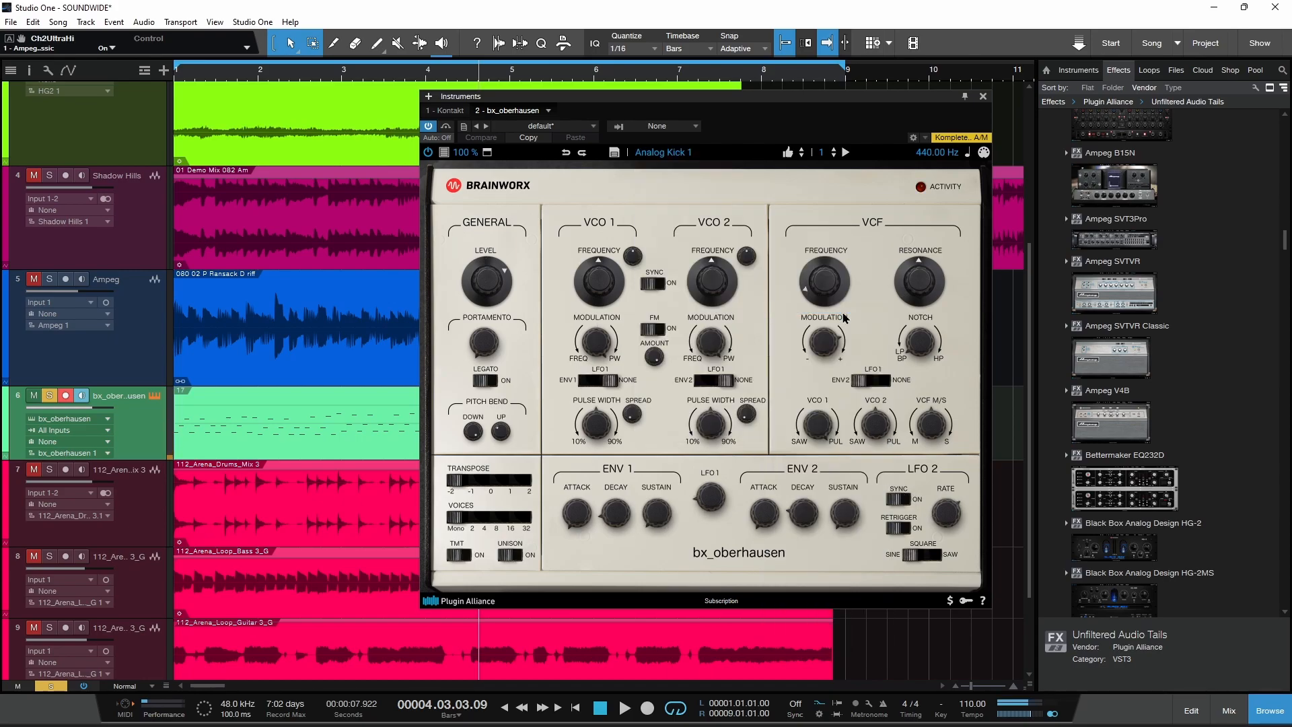
{"action": "left_click", "coordinate": [697, 160]}
{"action": "mouse_move", "coordinate": [719, 324]}
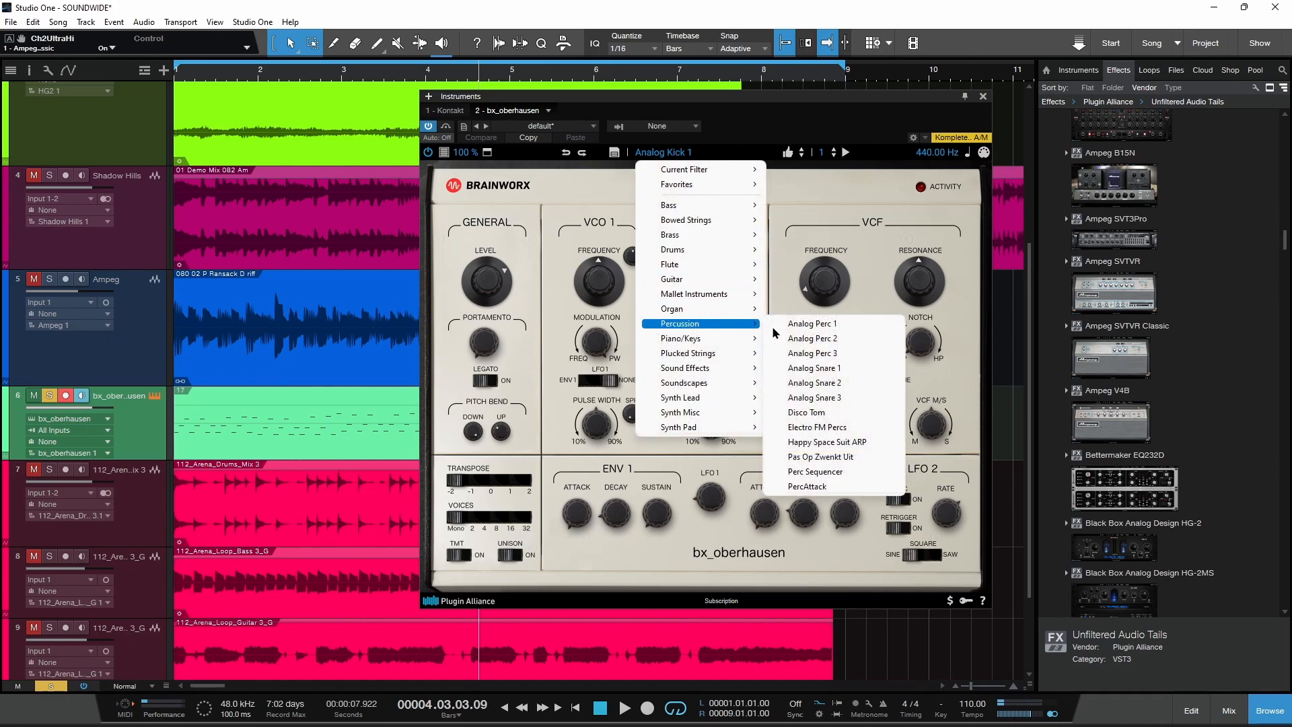
{"action": "left_click", "coordinate": [806, 339]}
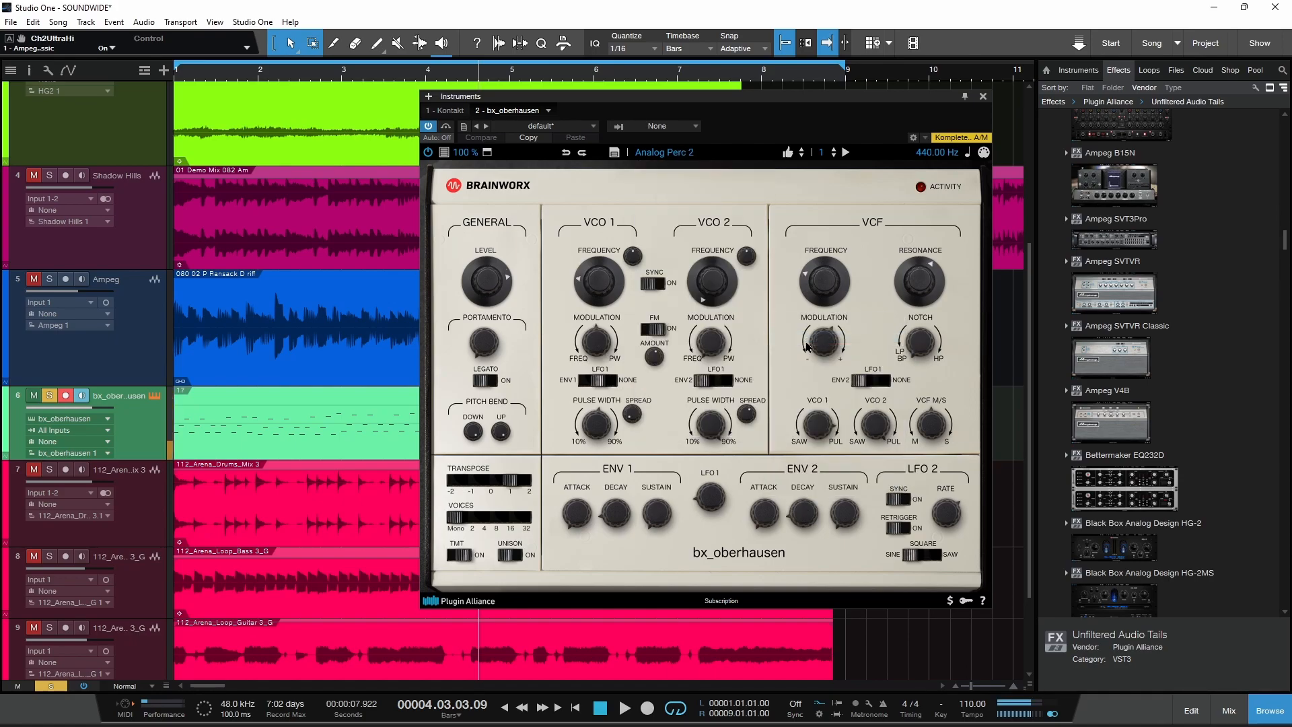
Step: Load the Oberhausen Guitar preset from the guitar category to audition it
{"action": "left_click", "coordinate": [667, 156]}
{"action": "mouse_move", "coordinate": [726, 281]}
{"action": "left_click", "coordinate": [814, 280]}
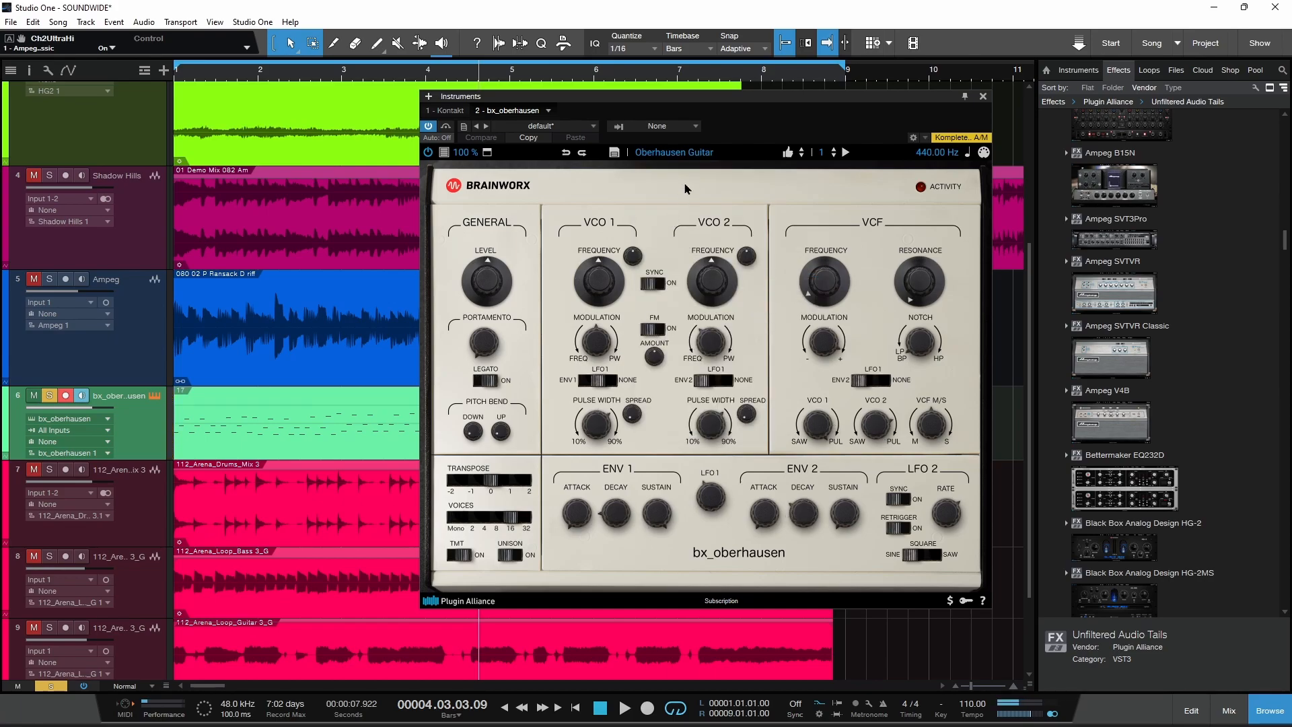
Step: Load the soundscape preset Evolving Long Distance Call and move on to Lots of Wind Today
{"action": "left_click", "coordinate": [687, 153]}
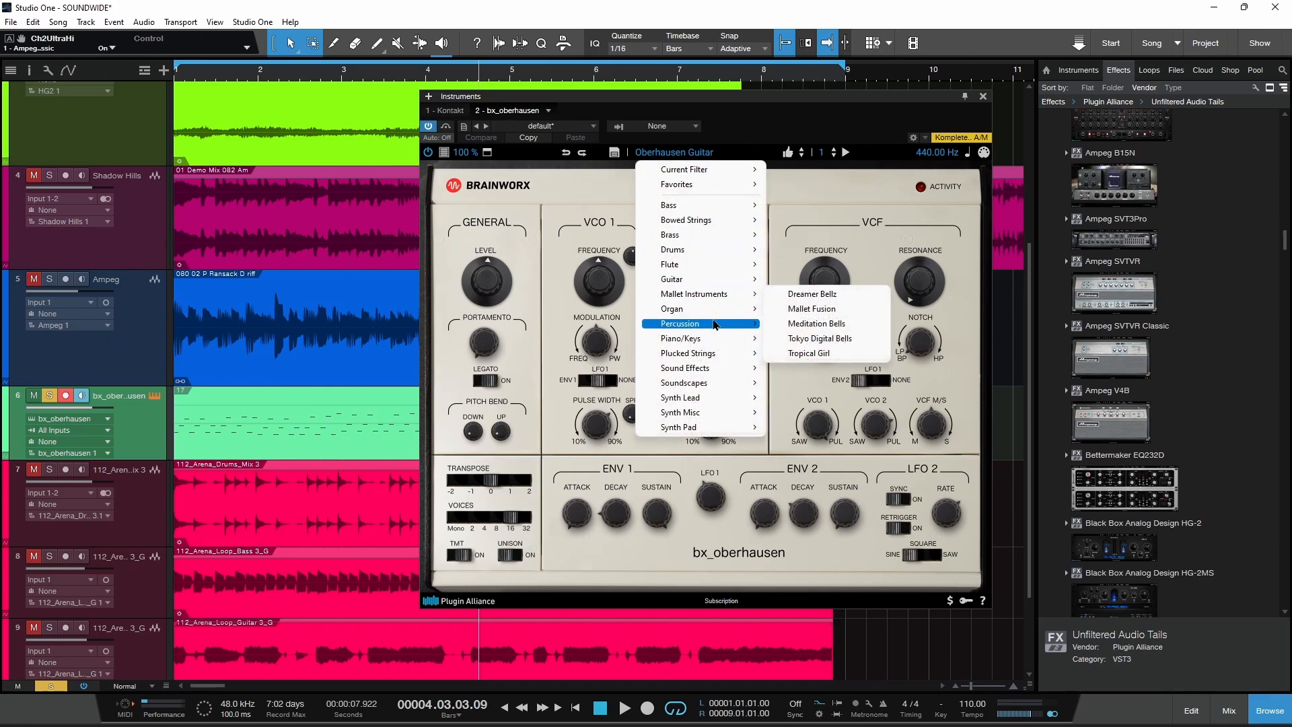
{"action": "mouse_move", "coordinate": [712, 383]}
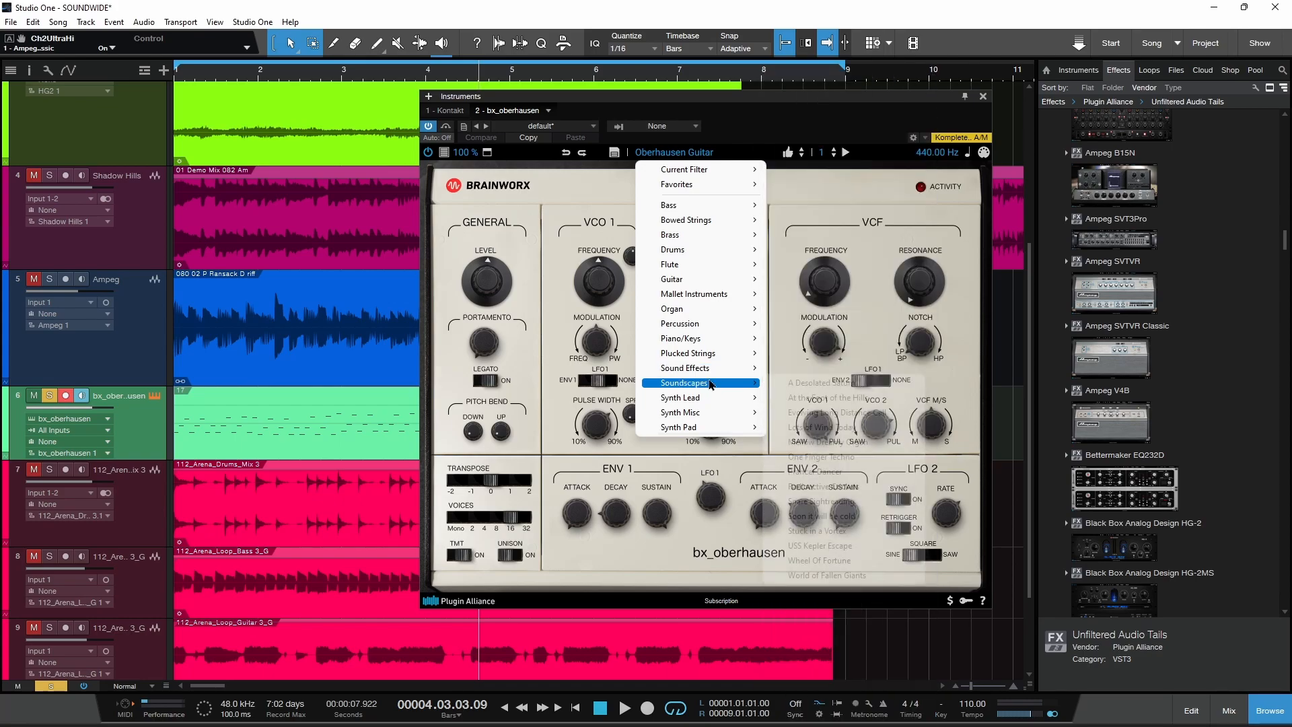
{"action": "left_click", "coordinate": [832, 413]}
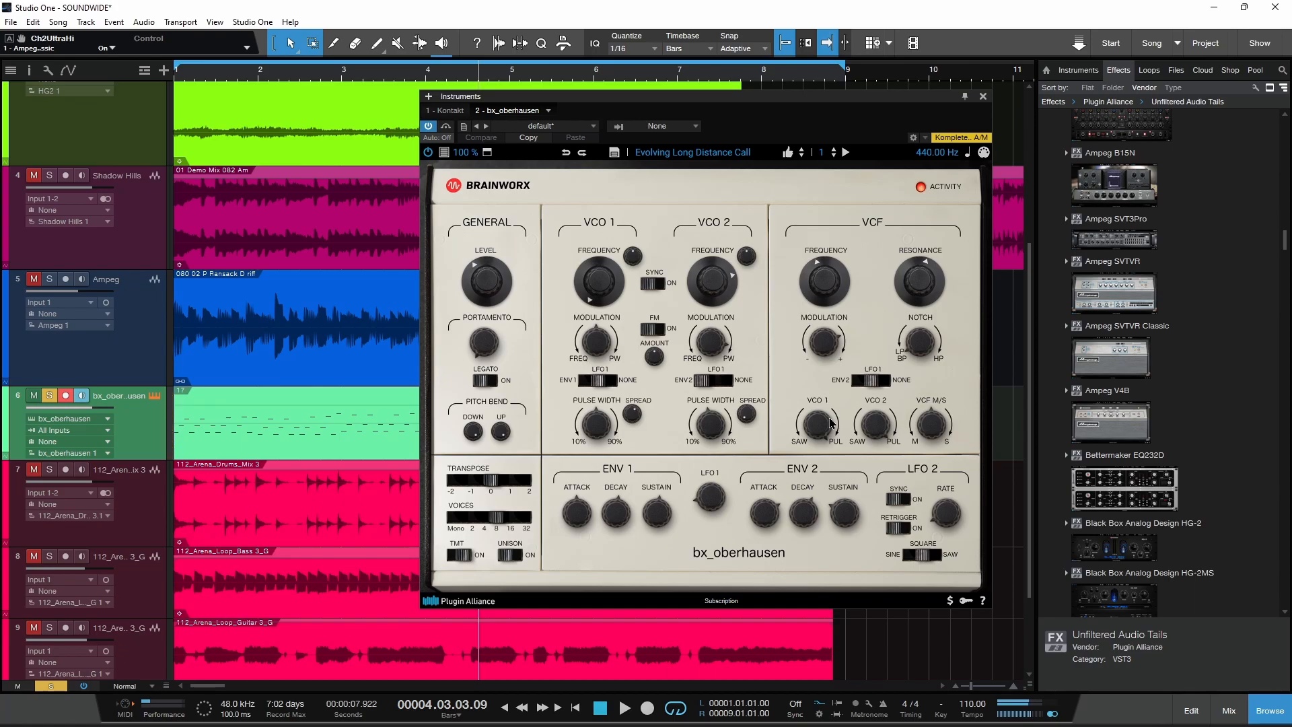
{"action": "left_click", "coordinate": [801, 158]}
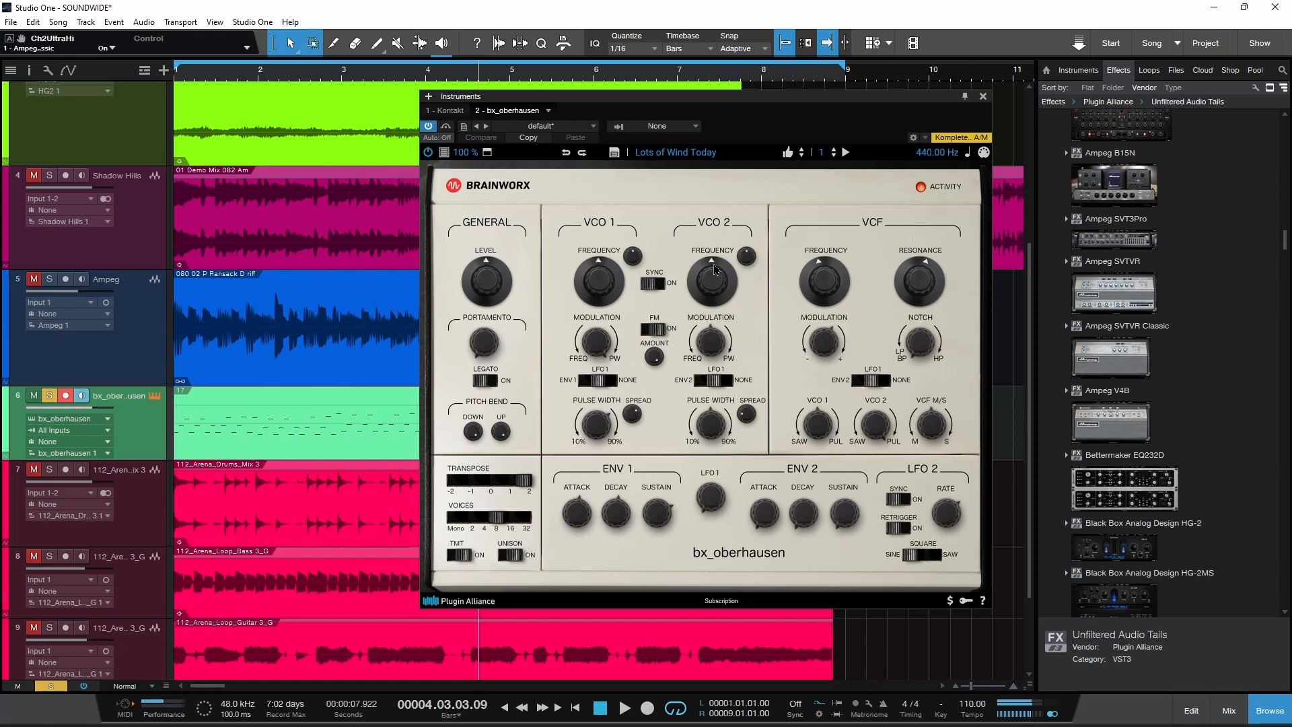
Step: Load the synth pad preset Regal PWM Pad and switch to the neighbouring preset Pulsar
{"action": "left_click", "coordinate": [674, 153]}
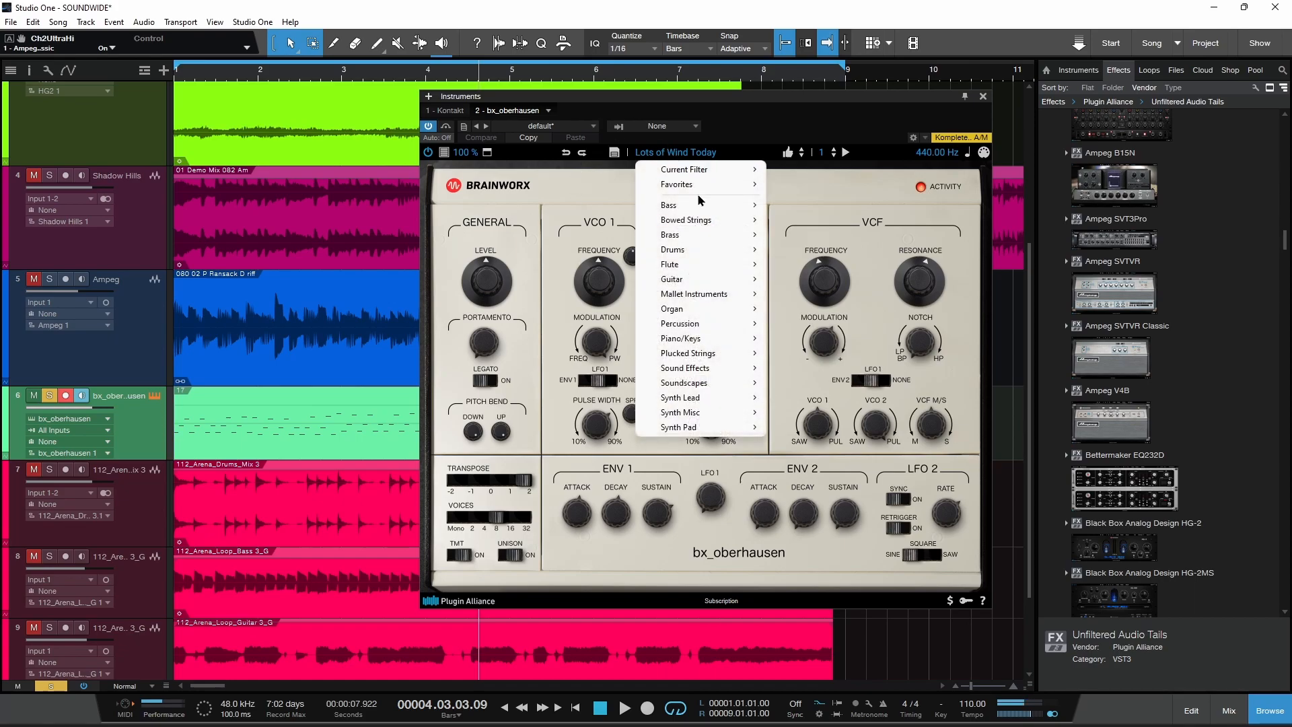
{"action": "mouse_move", "coordinate": [752, 427]}
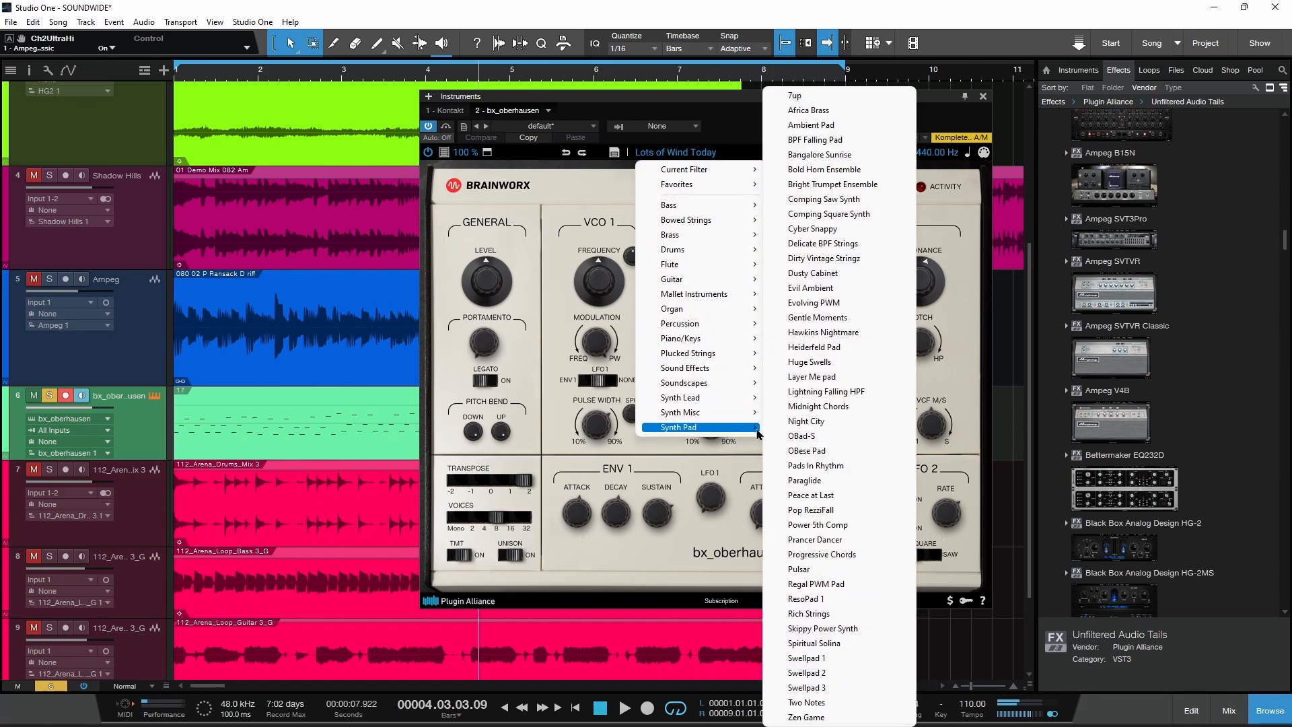
{"action": "left_click", "coordinate": [818, 584]}
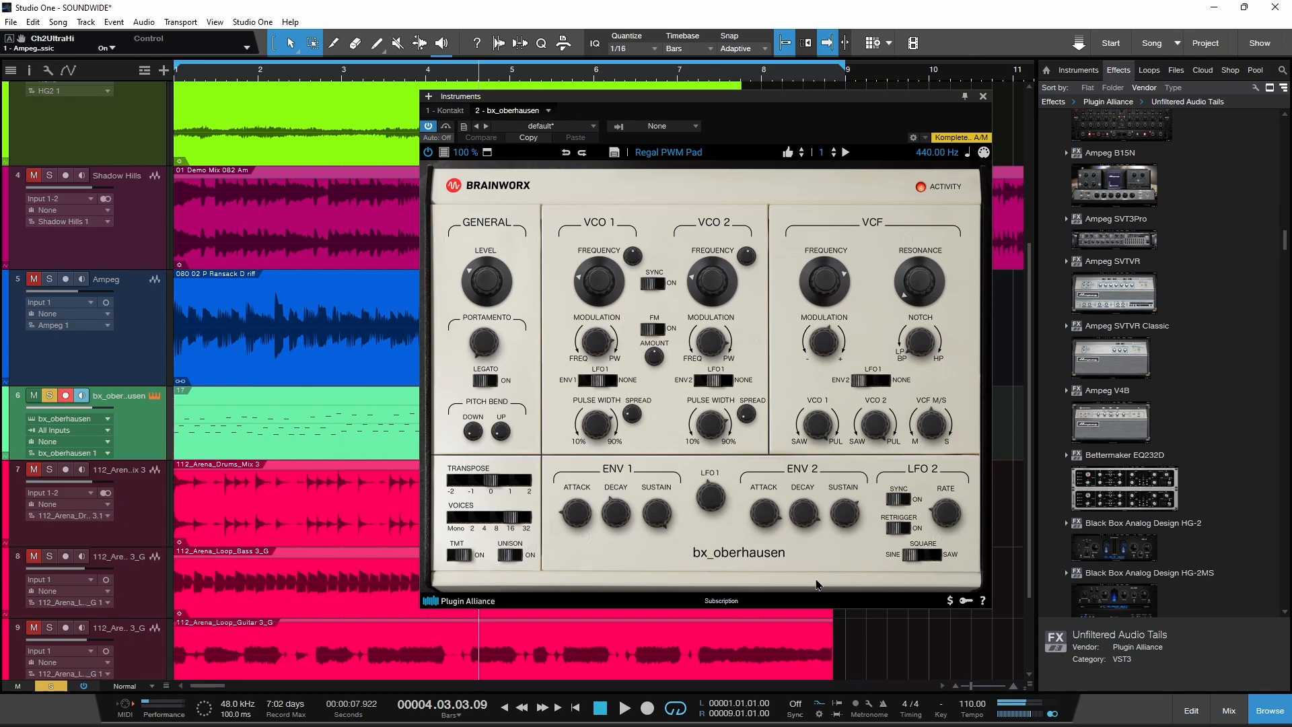
{"action": "left_click", "coordinate": [802, 156]}
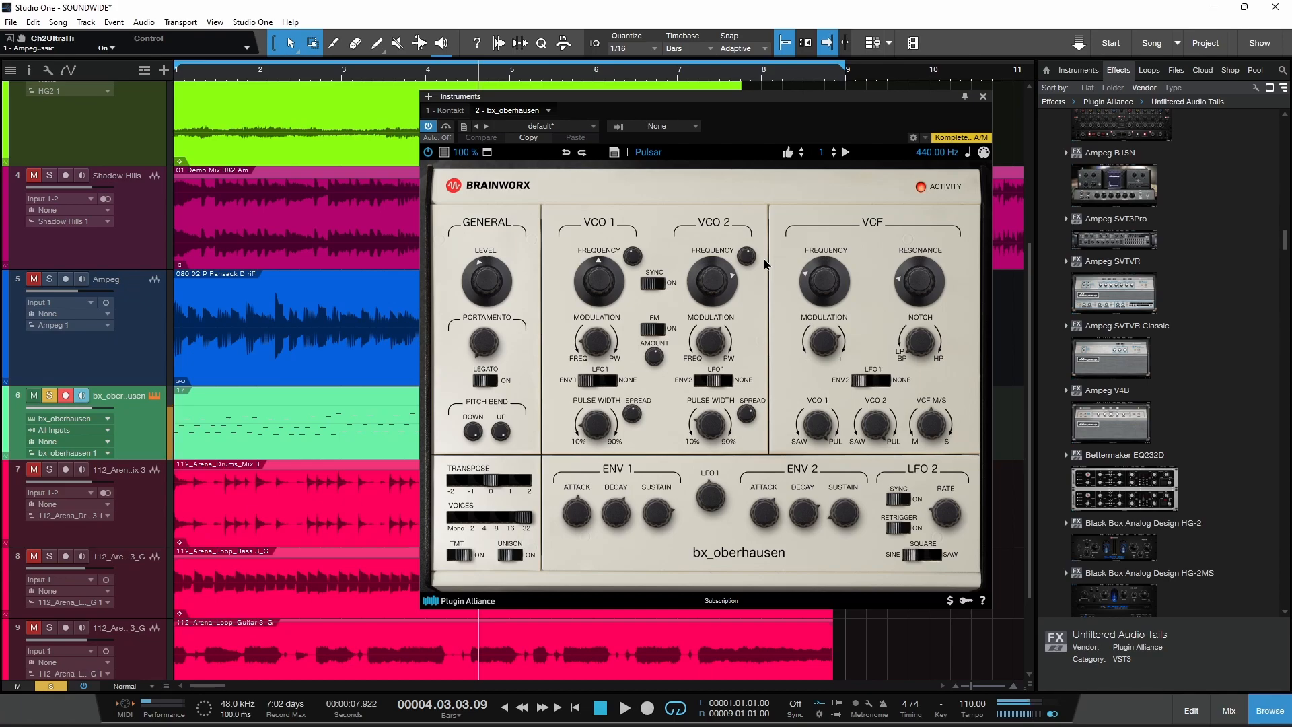
Step: Set the VCO 2 frequency to -14 semi and the VCO 1 frequency to +11 semi, and close the synthesizer
{"action": "left_click_drag", "start_coordinate": [719, 282], "coordinate": [715, 320]}
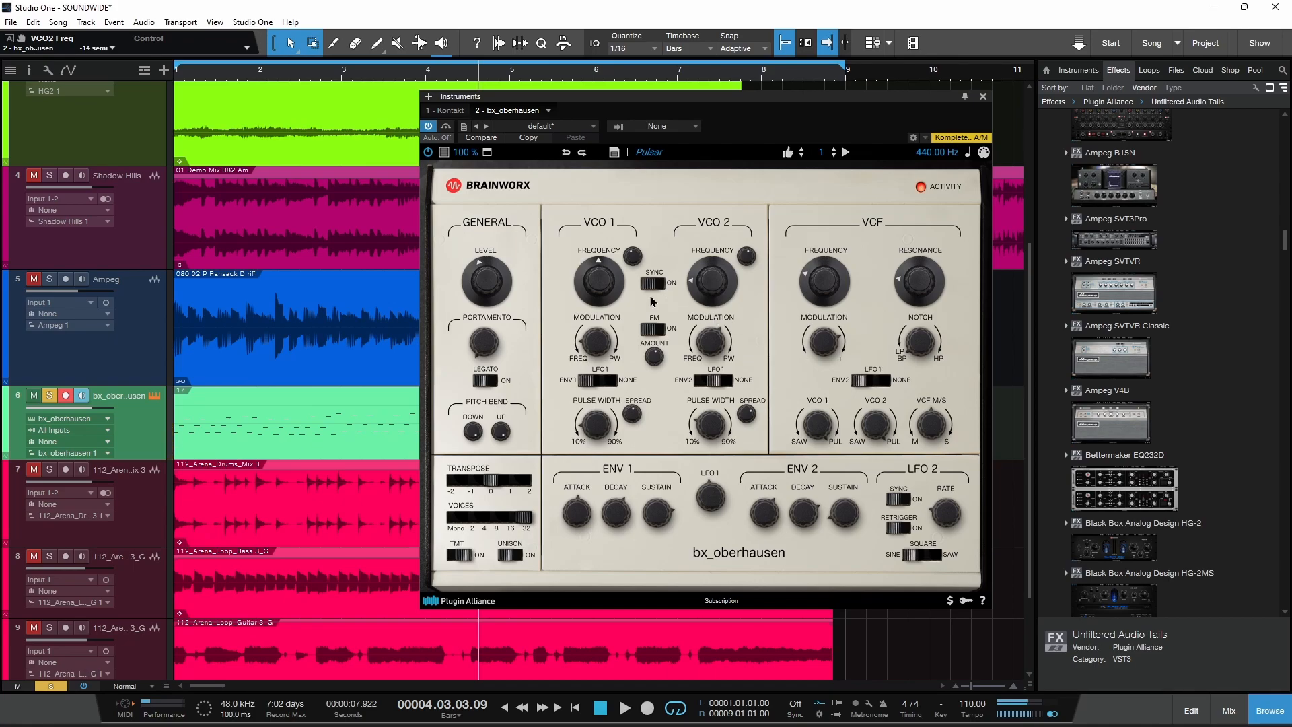
{"action": "left_click_drag", "start_coordinate": [605, 285], "coordinate": [602, 260]}
{"action": "left_click", "coordinate": [983, 97]}
Step: Unsolo the bx_oberhausen track and solo the three 112_Arena drum, bass and guitar tracks
{"action": "left_click", "coordinate": [51, 396]}
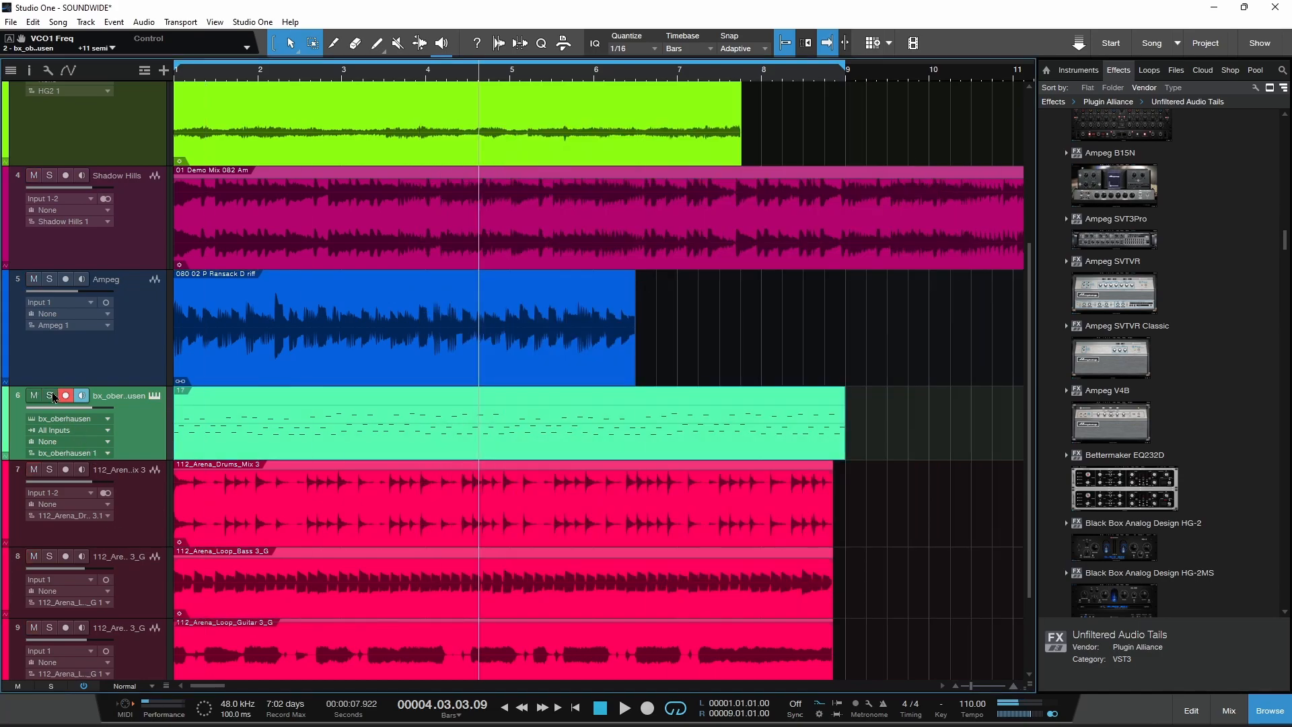
{"action": "scroll", "coordinate": [40, 377], "scroll_direction": "down", "scroll_amount": 3}
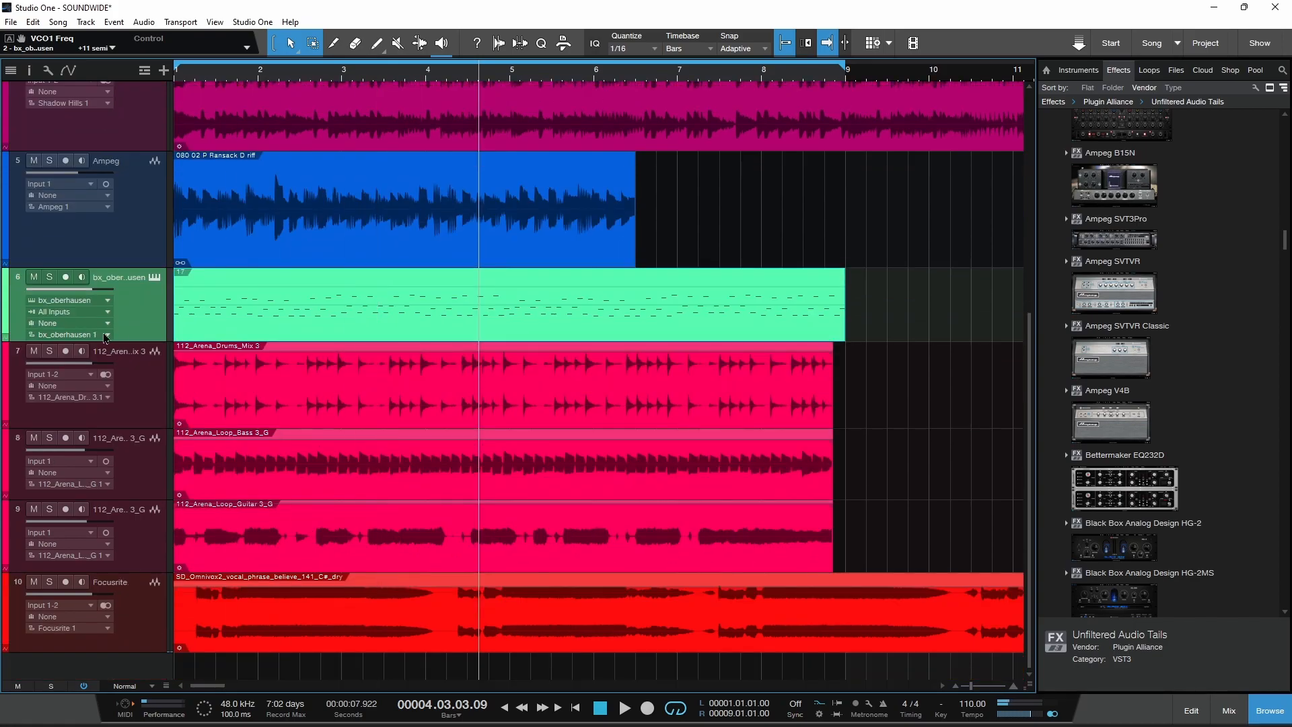
{"action": "left_click", "coordinate": [49, 350]}
{"action": "left_click", "coordinate": [49, 437]}
{"action": "left_click", "coordinate": [49, 509]}
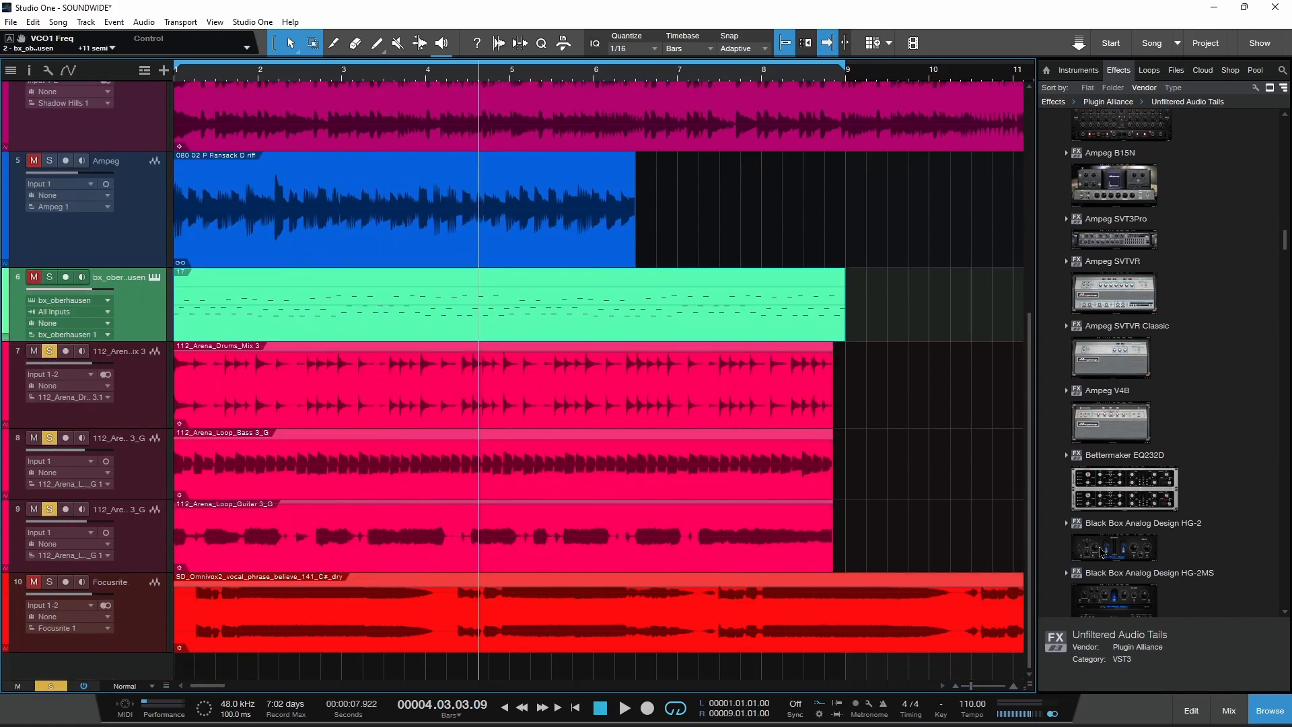
Step: Open bx_masterdesk from the Main channel's inserts, hide the mixer and play the song from the start
{"action": "left_click", "coordinate": [1229, 710]}
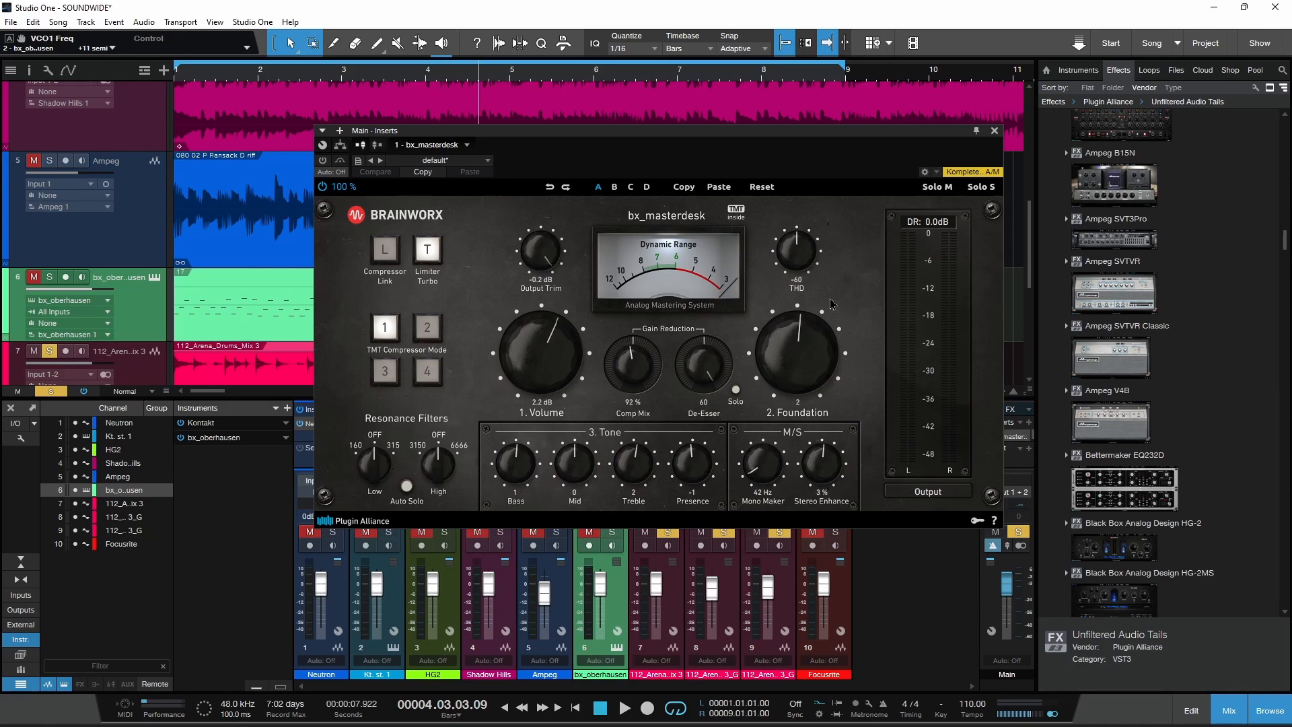
{"action": "left_click", "coordinate": [1226, 711]}
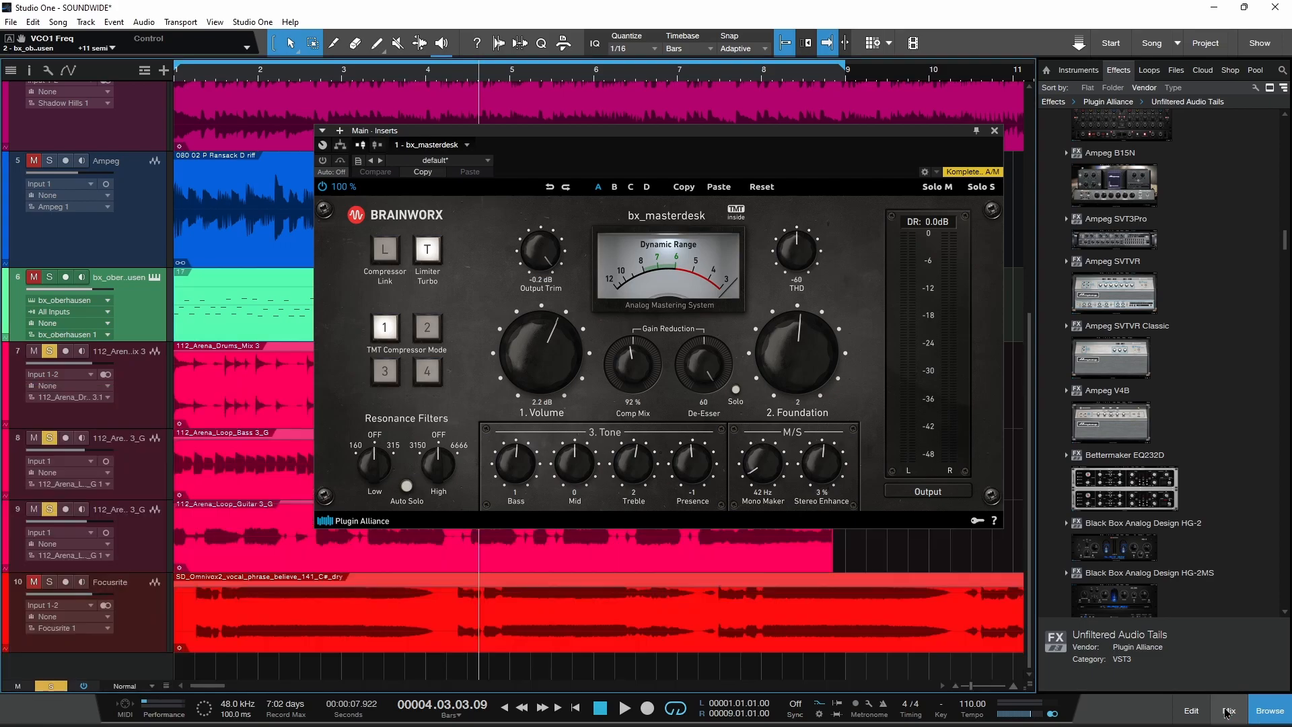
{"action": "key", "text": "Home"}
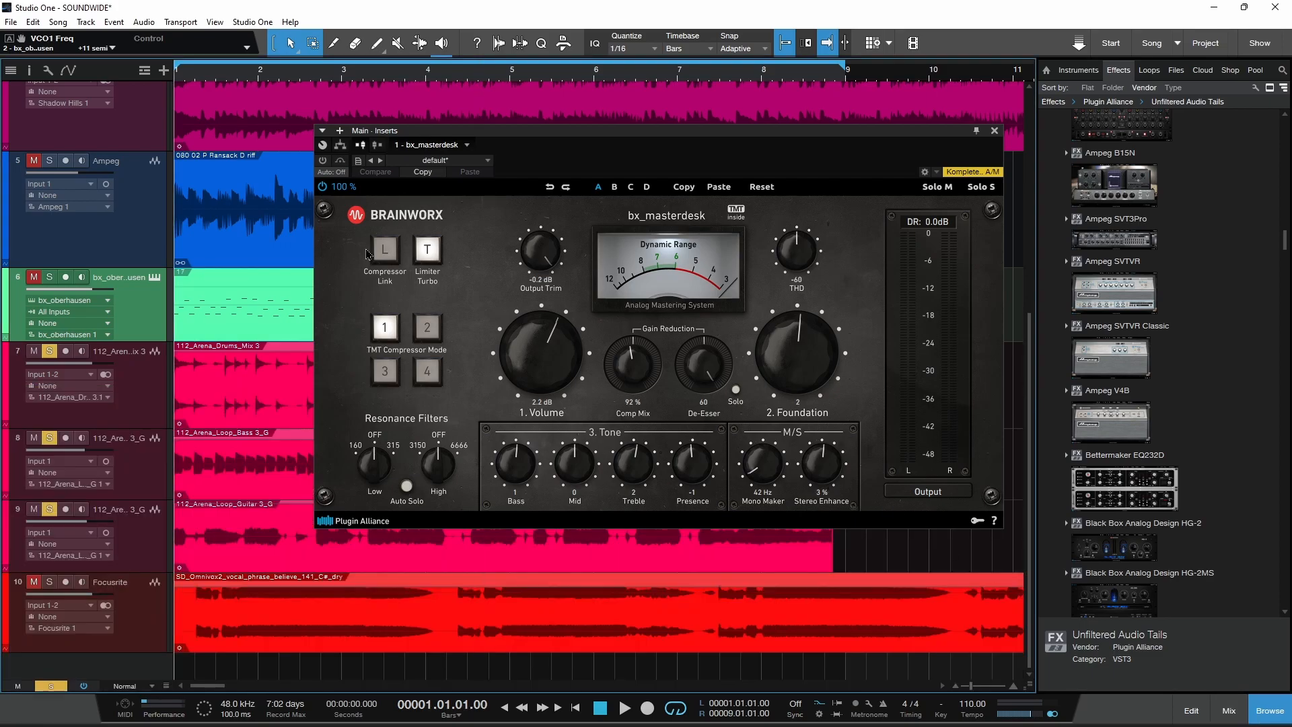
{"action": "key", "text": "space"}
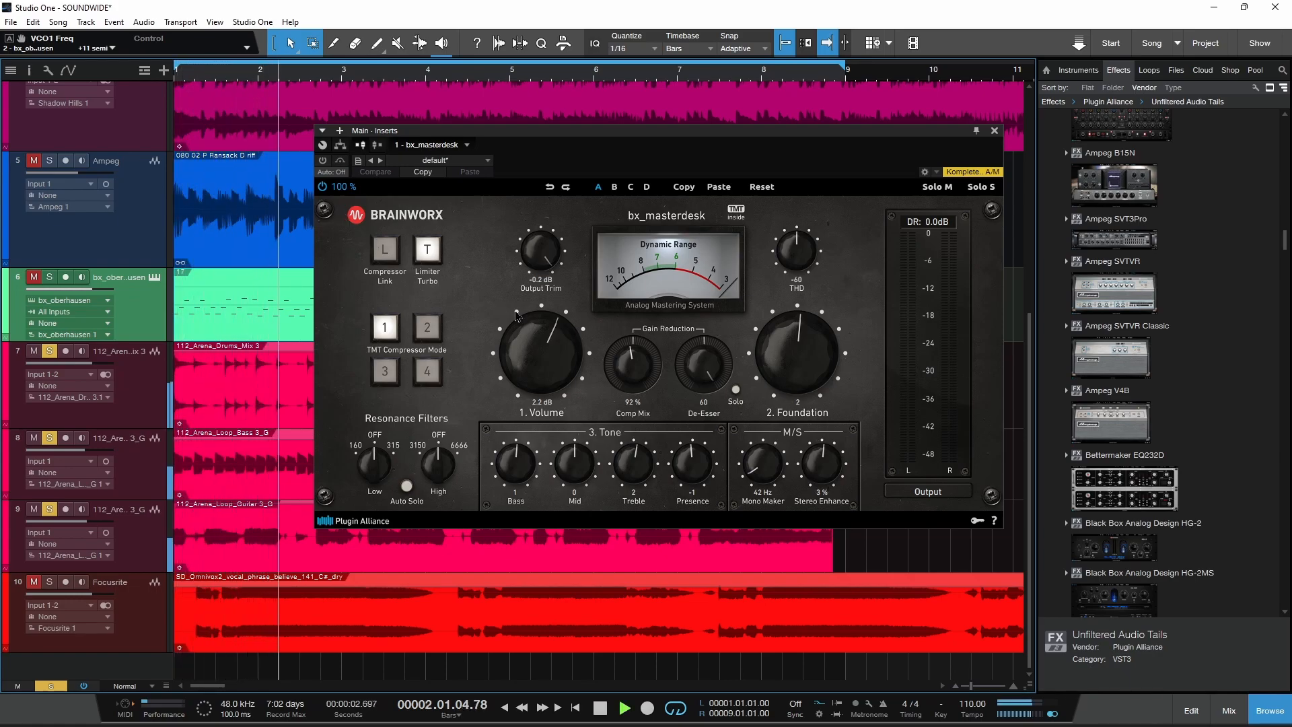
Step: Activate bx_masterdesk during playback, set Foundation to 1 and Mono Maker to 64 Hz, and try the Treble and Stereo Enhance controls
{"action": "left_click", "coordinate": [324, 163]}
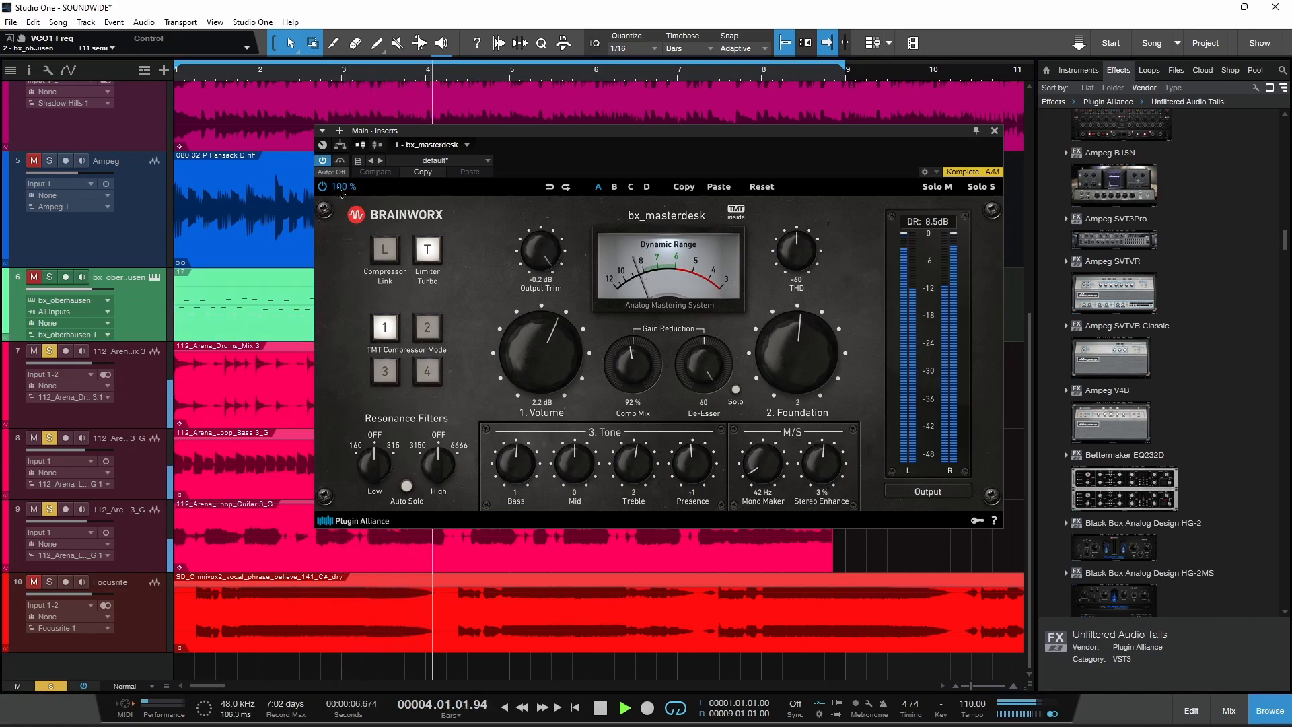
{"action": "left_click_drag", "start_coordinate": [789, 366], "coordinate": [788, 372]}
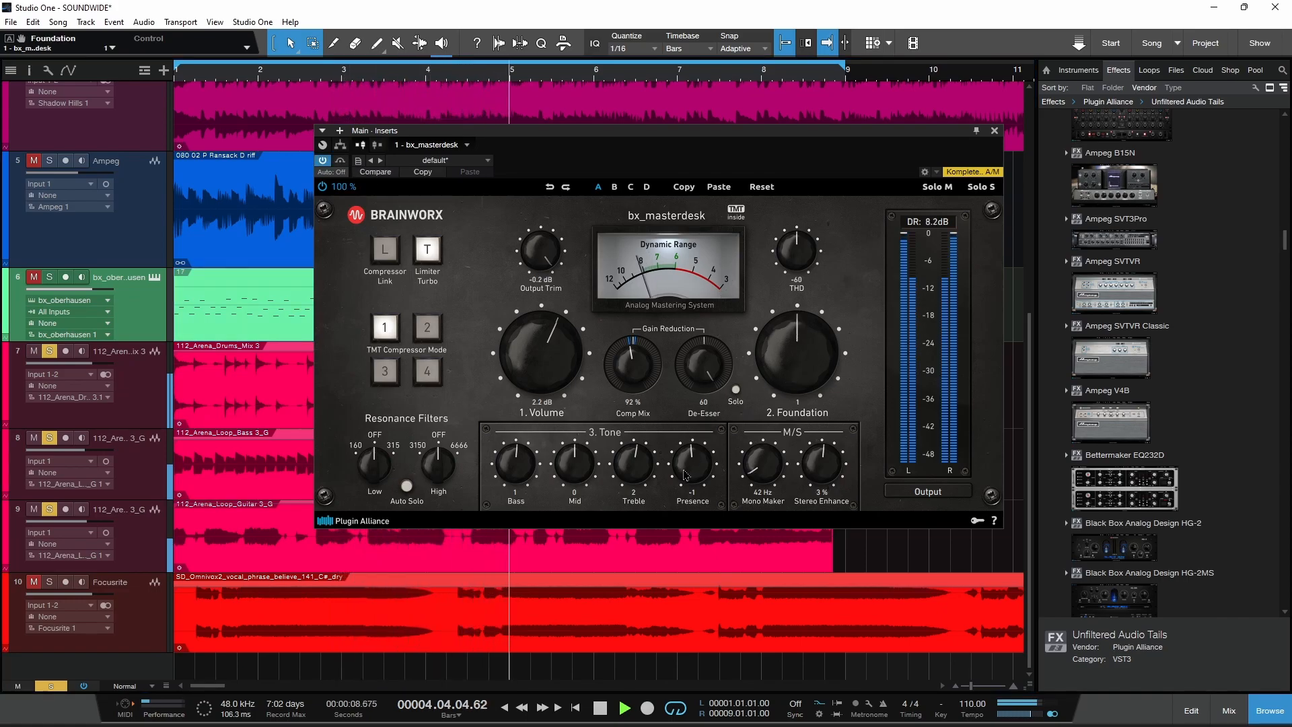
{"action": "left_click_drag", "start_coordinate": [643, 462], "coordinate": [644, 468]}
{"action": "left_click_drag", "start_coordinate": [763, 471], "coordinate": [762, 465]}
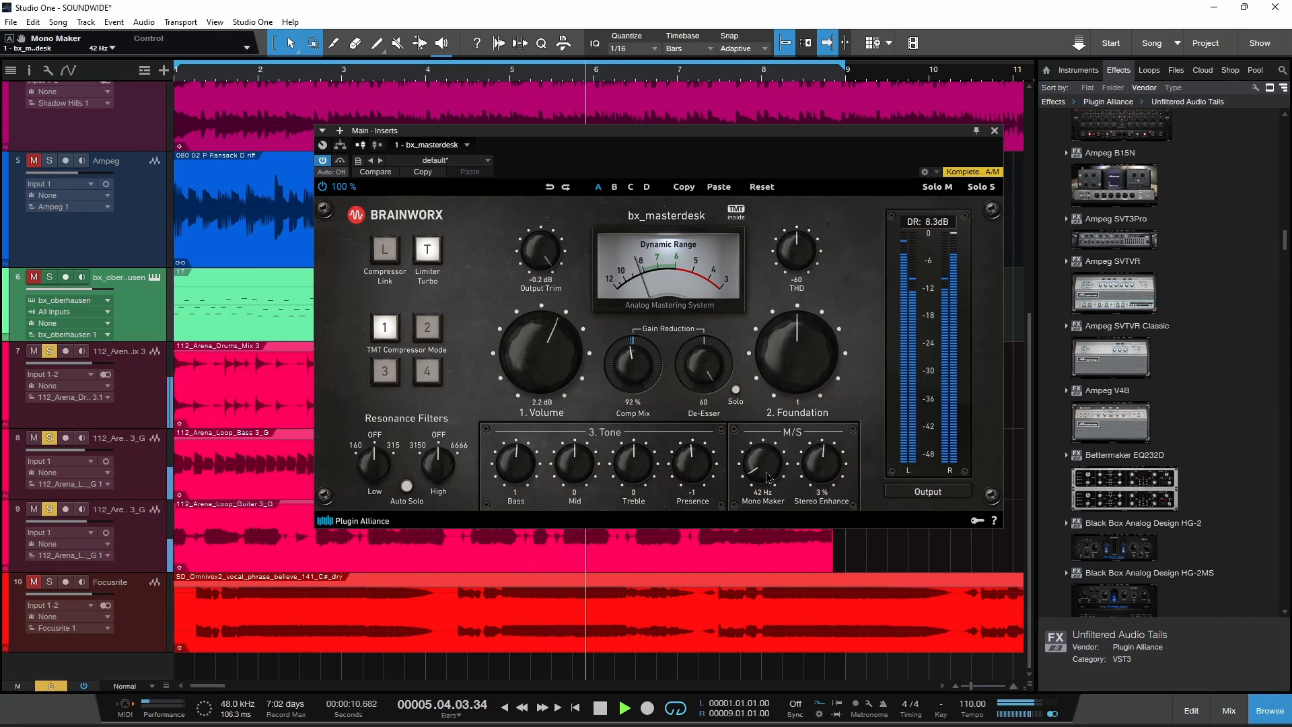
{"action": "left_click", "coordinate": [822, 471]}
Step: Try bx_masterdesk's Volume at 3.6 dB, settle it at 1.4 dB, and set Foundation to 6 and THD to -58
{"action": "key", "text": "space"}
{"action": "left_click_drag", "start_coordinate": [540, 340], "coordinate": [538, 347]}
{"action": "key", "text": "space"}
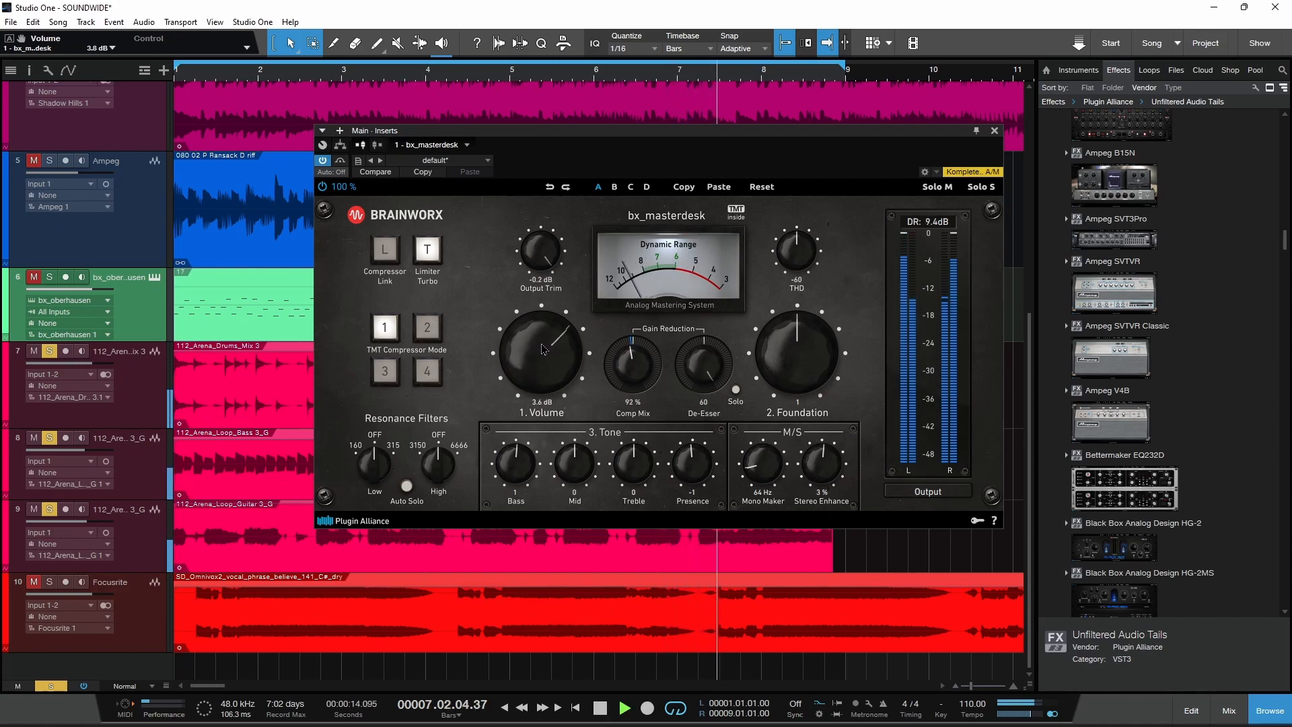
{"action": "left_click_drag", "start_coordinate": [805, 347], "coordinate": [795, 384]}
{"action": "left_click_drag", "start_coordinate": [797, 253], "coordinate": [797, 249]}
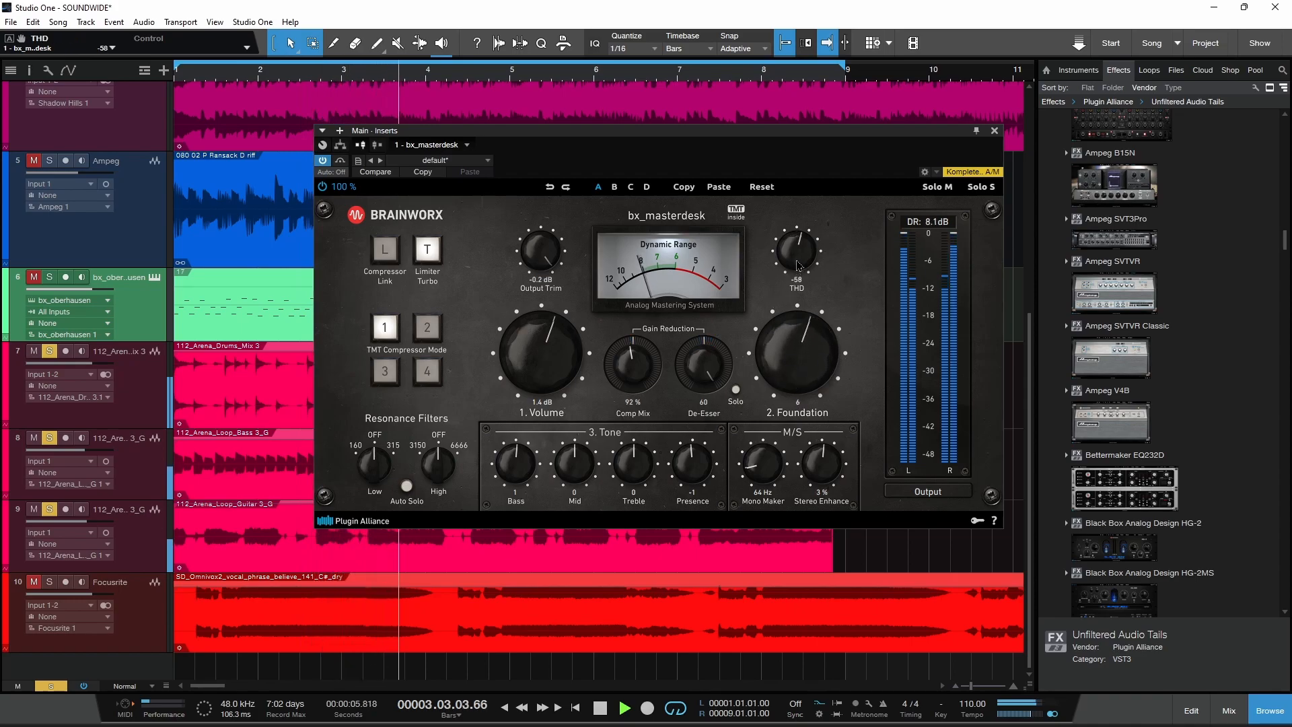
Step: Adjust bx_masterdesk's tone to Bass 3, Mid -2, Treble 3 and Presence 1, checking the sound with playback
{"action": "key", "text": "space"}
{"action": "left_click_drag", "start_coordinate": [579, 469], "coordinate": [686, 477]}
{"action": "key", "text": "space"}
{"action": "key", "text": "space"}
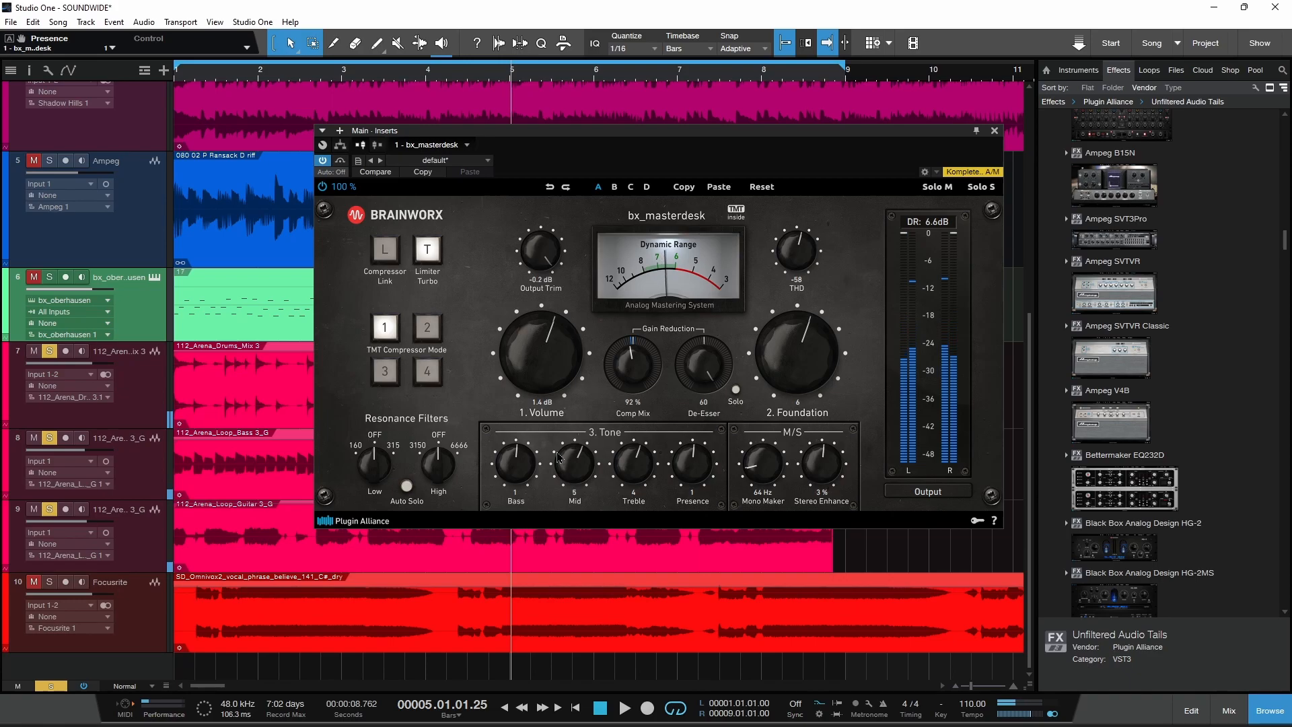
{"action": "left_click_drag", "start_coordinate": [516, 471], "coordinate": [640, 473]}
Step: Set Mono Maker to 91 Hz and Stereo Enhance to 27 %, resume playback and raise Foundation to 8
{"action": "left_click_drag", "start_coordinate": [777, 464], "coordinate": [761, 441]}
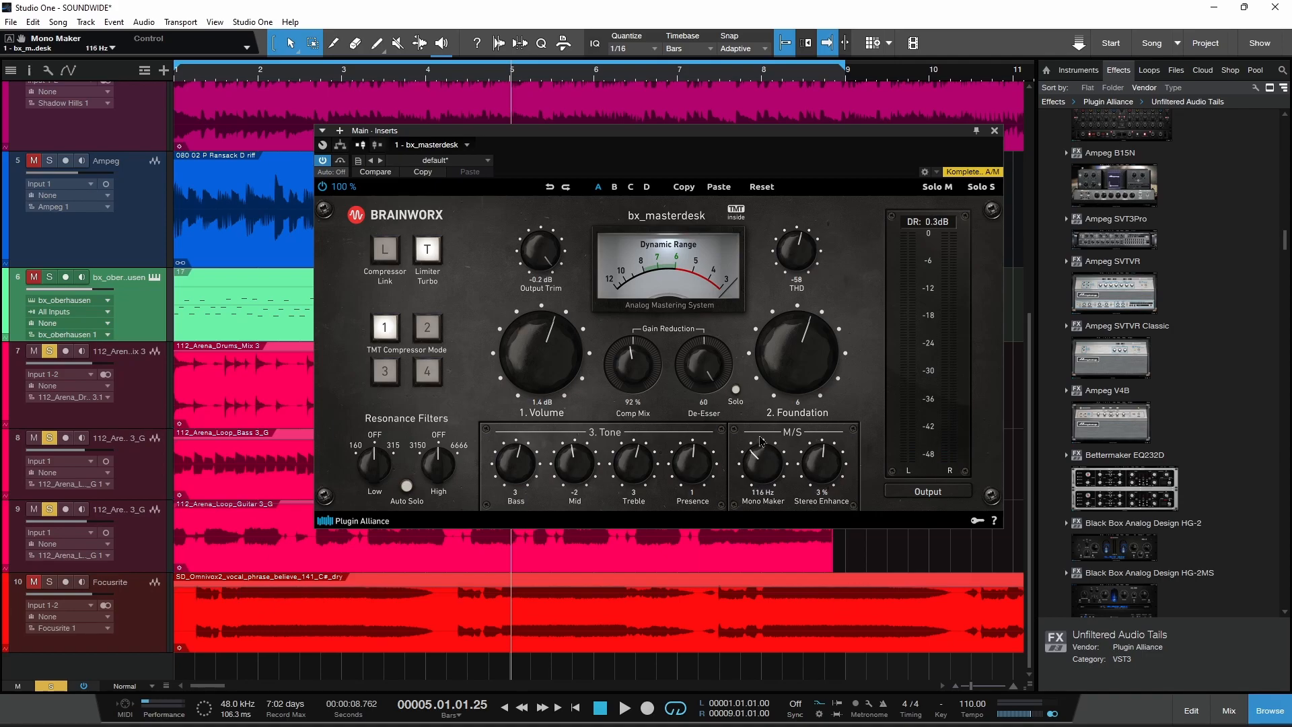
{"action": "mouse_move", "coordinate": [822, 477]}
{"action": "left_mouse_down"}
{"action": "mouse_move", "coordinate": [818, 446]}
{"action": "mouse_move", "coordinate": [766, 469]}
{"action": "mouse_move", "coordinate": [833, 484]}
{"action": "mouse_move", "coordinate": [772, 473]}
{"action": "mouse_move", "coordinate": [820, 473]}
{"action": "left_mouse_up"}
{"action": "key", "text": "space"}
{"action": "left_click_drag", "start_coordinate": [797, 366], "coordinate": [796, 358]}
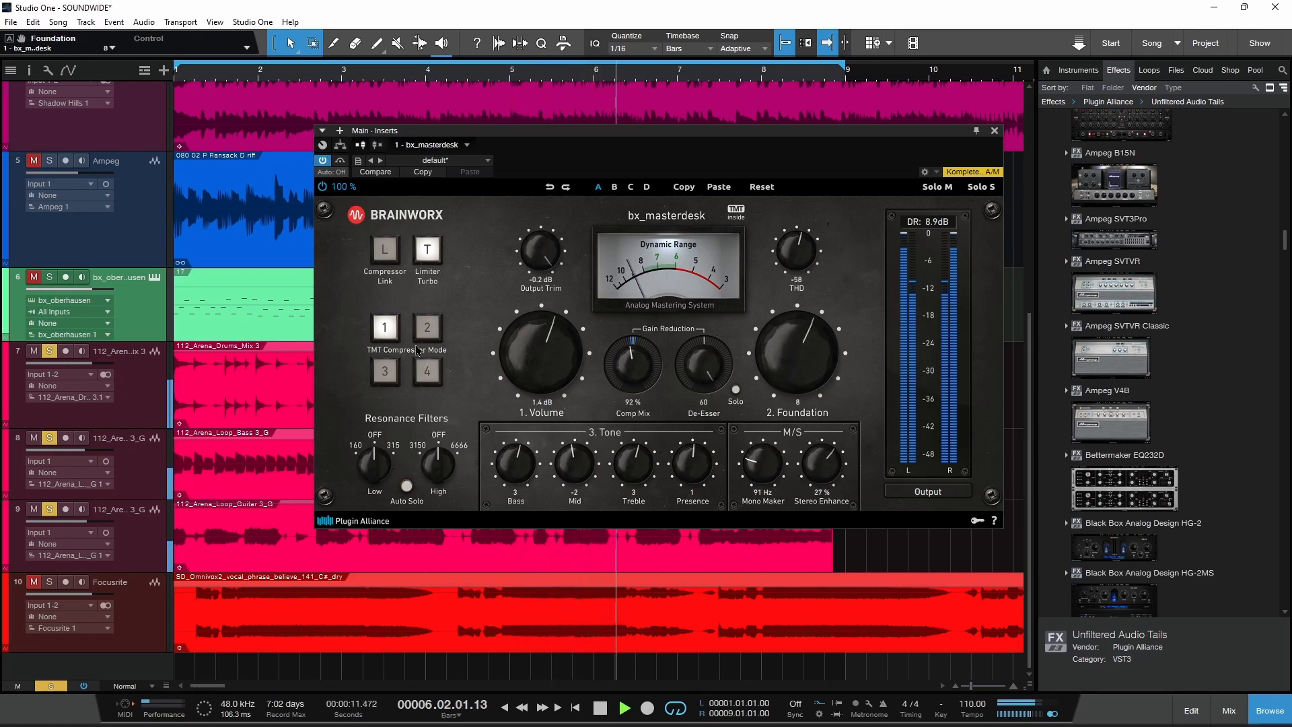
Step: Try TMT compressor mode 4 and Compressor Link, set Output Trim to -1.0 dB, and return to mode 1 with the link off
{"action": "left_click", "coordinate": [427, 327]}
{"action": "left_click", "coordinate": [427, 371]}
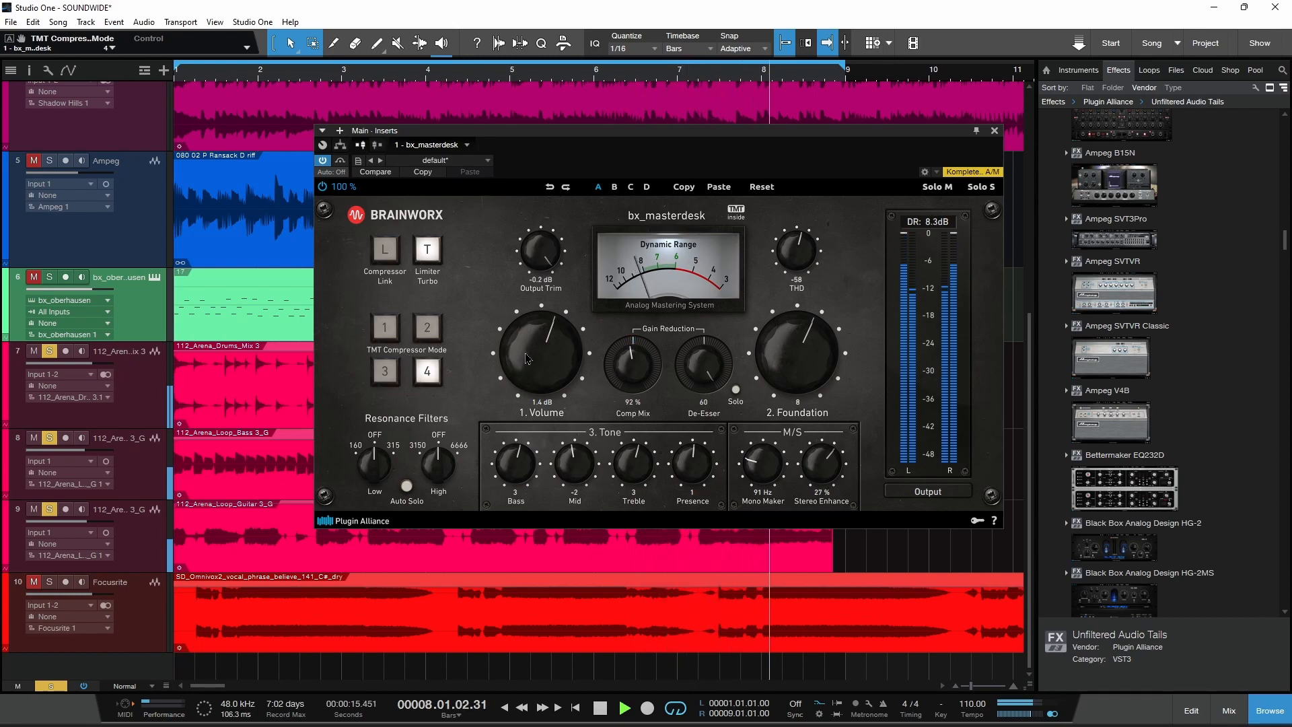
{"action": "left_click_drag", "start_coordinate": [530, 254], "coordinate": [531, 258]}
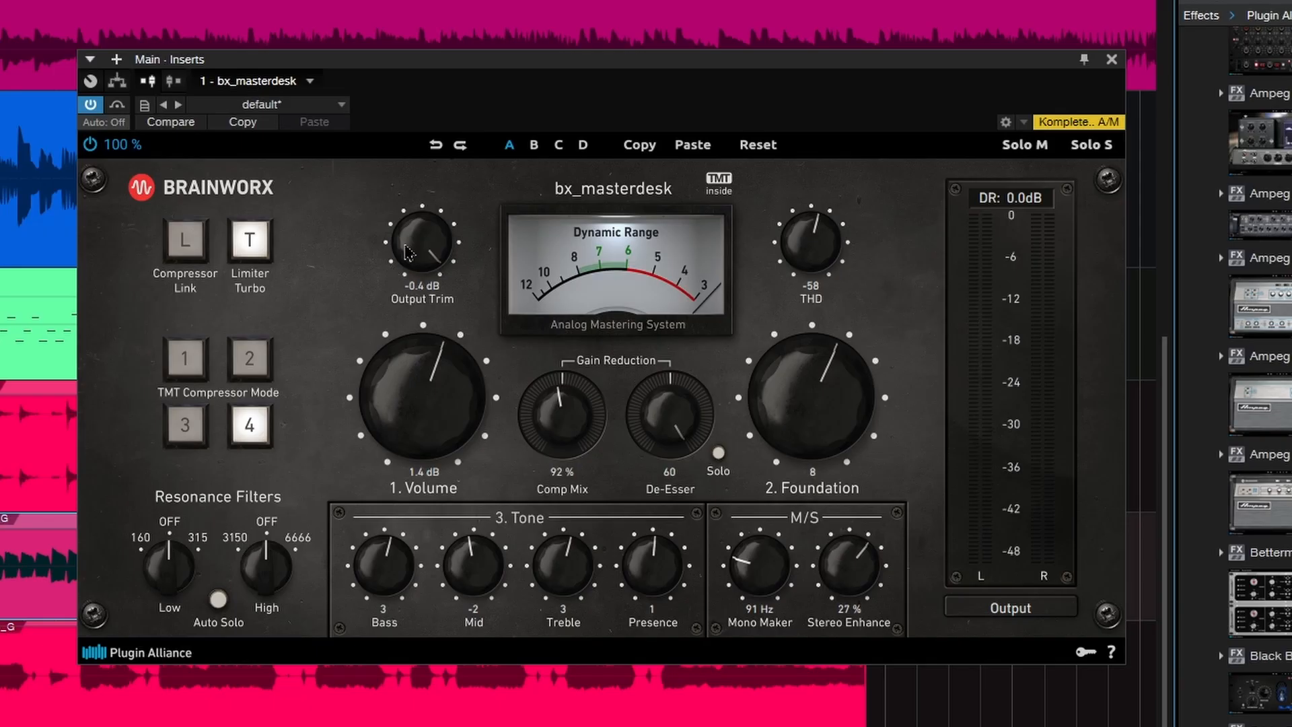
{"action": "mouse_move", "coordinate": [407, 253]}
{"action": "left_mouse_down"}
{"action": "mouse_move", "coordinate": [441, 349]}
{"action": "mouse_move", "coordinate": [428, 241]}
{"action": "left_mouse_up"}
{"action": "left_click", "coordinate": [193, 262]}
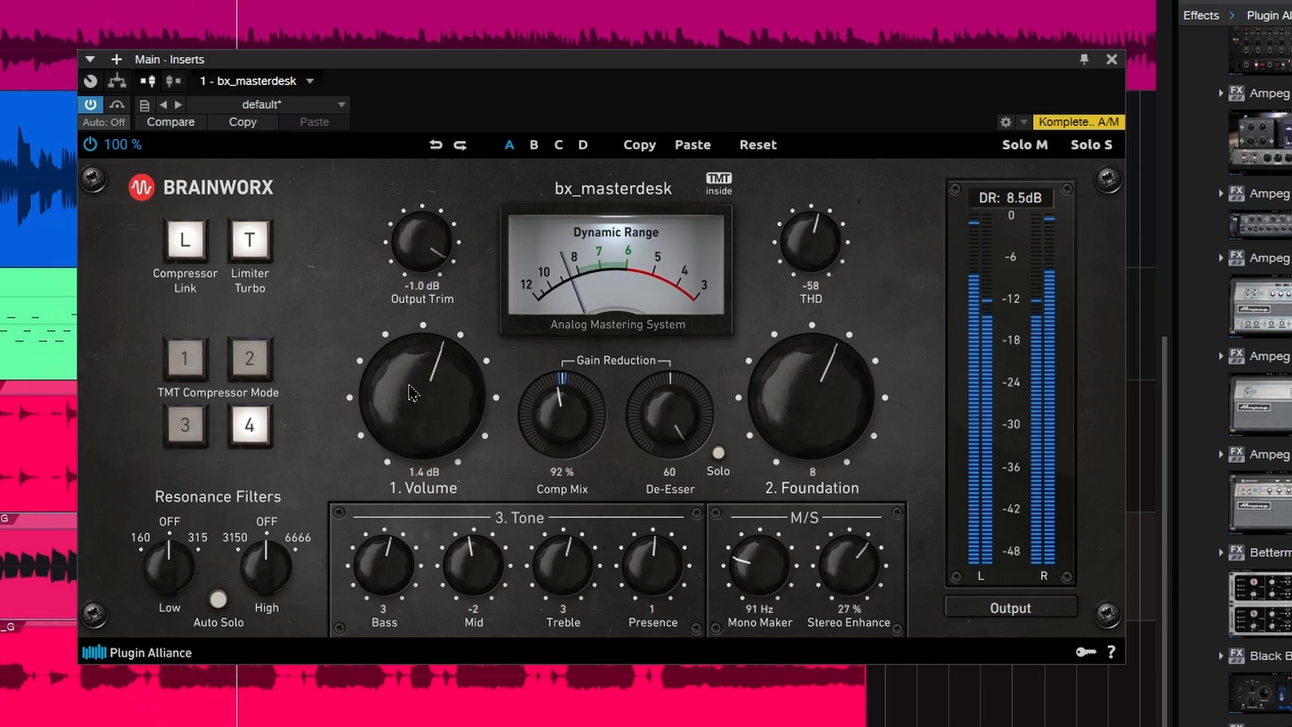
{"action": "left_click", "coordinate": [189, 246]}
{"action": "left_click", "coordinate": [184, 358]}
Step: Set bx_masterdesk's Volume to 2.3 dB and De-Esser to 40, and turn the High resonance filter towards 6666
{"action": "left_click_drag", "start_coordinate": [412, 422], "coordinate": [411, 406]}
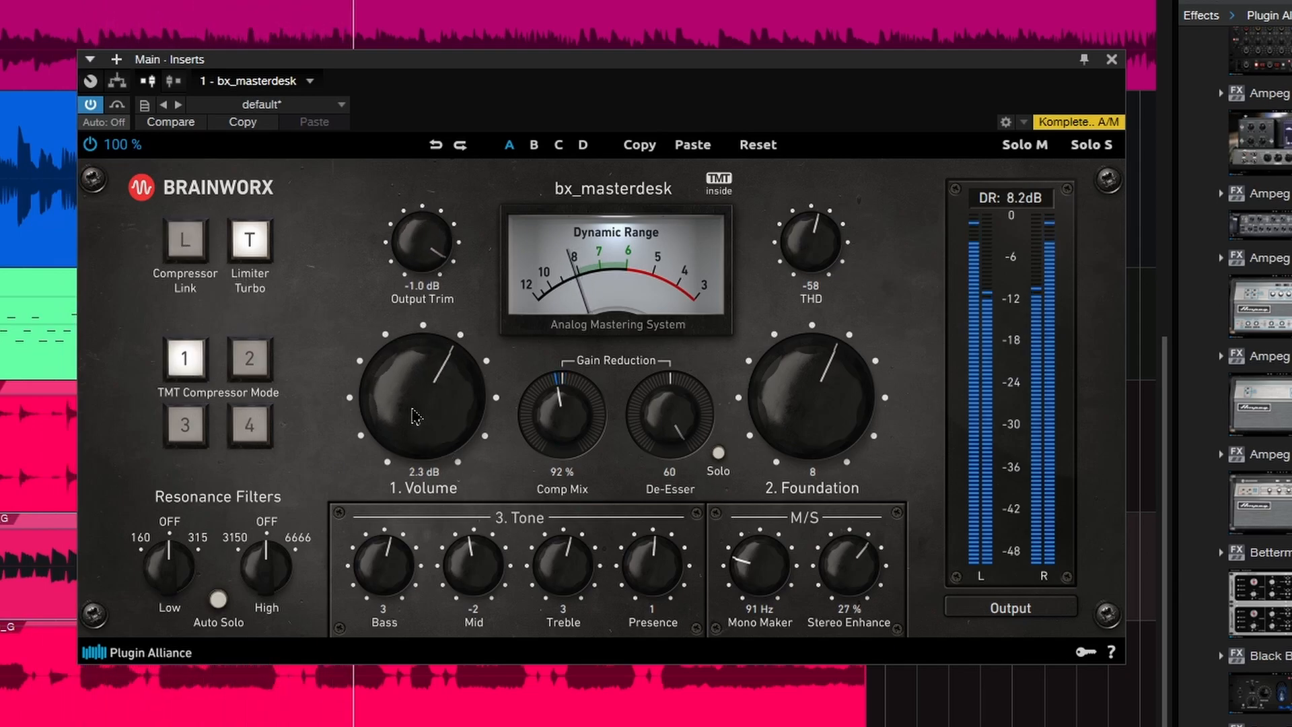
{"action": "left_click_drag", "start_coordinate": [665, 426], "coordinate": [654, 482]}
{"action": "left_click_drag", "start_coordinate": [269, 565], "coordinate": [270, 554]}
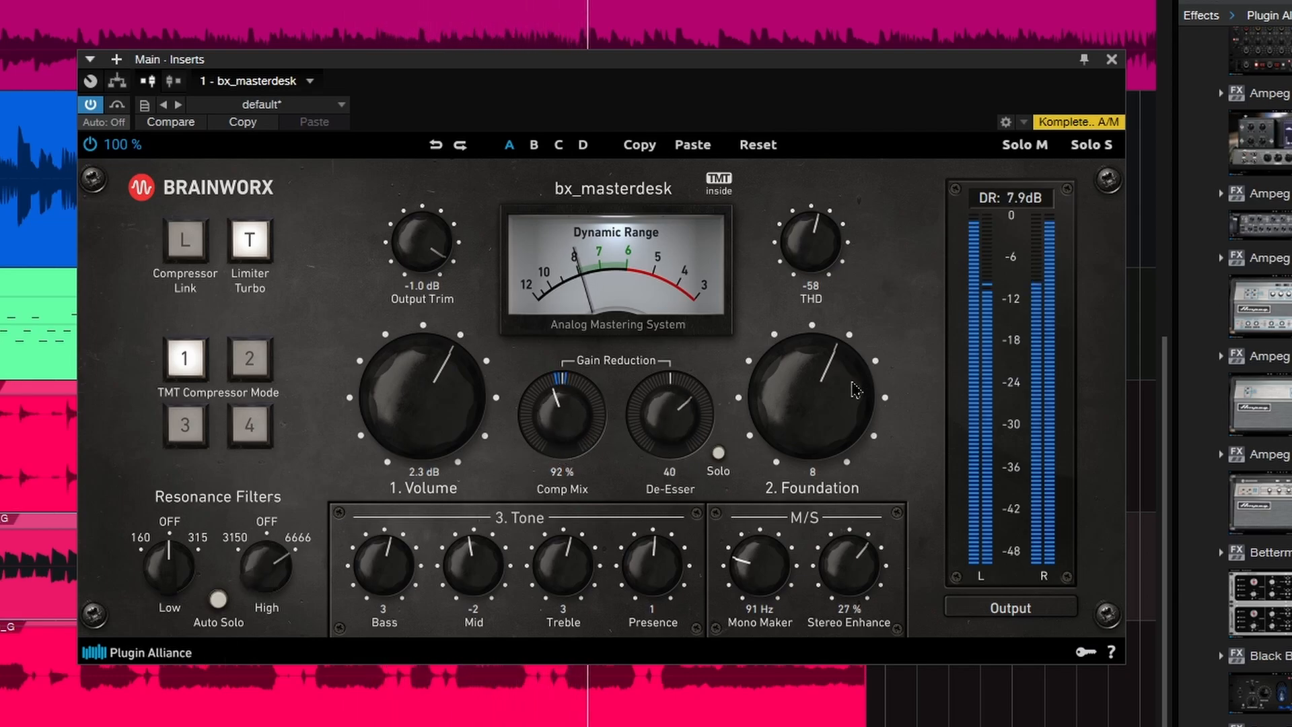
Step: Compare bx_masterdesk bypassed and active during playback, set Volume to 2.7 dB and close the plug-in window
{"action": "left_click", "coordinate": [90, 146]}
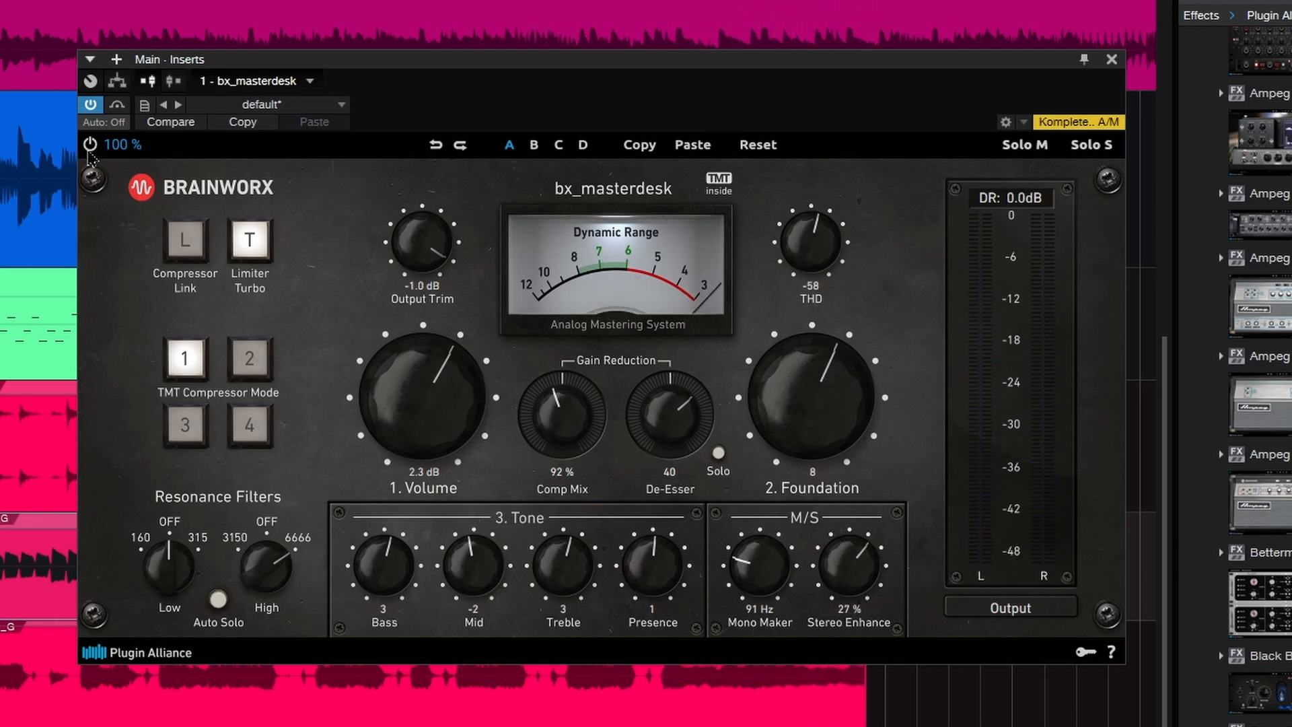
{"action": "left_click", "coordinate": [89, 150]}
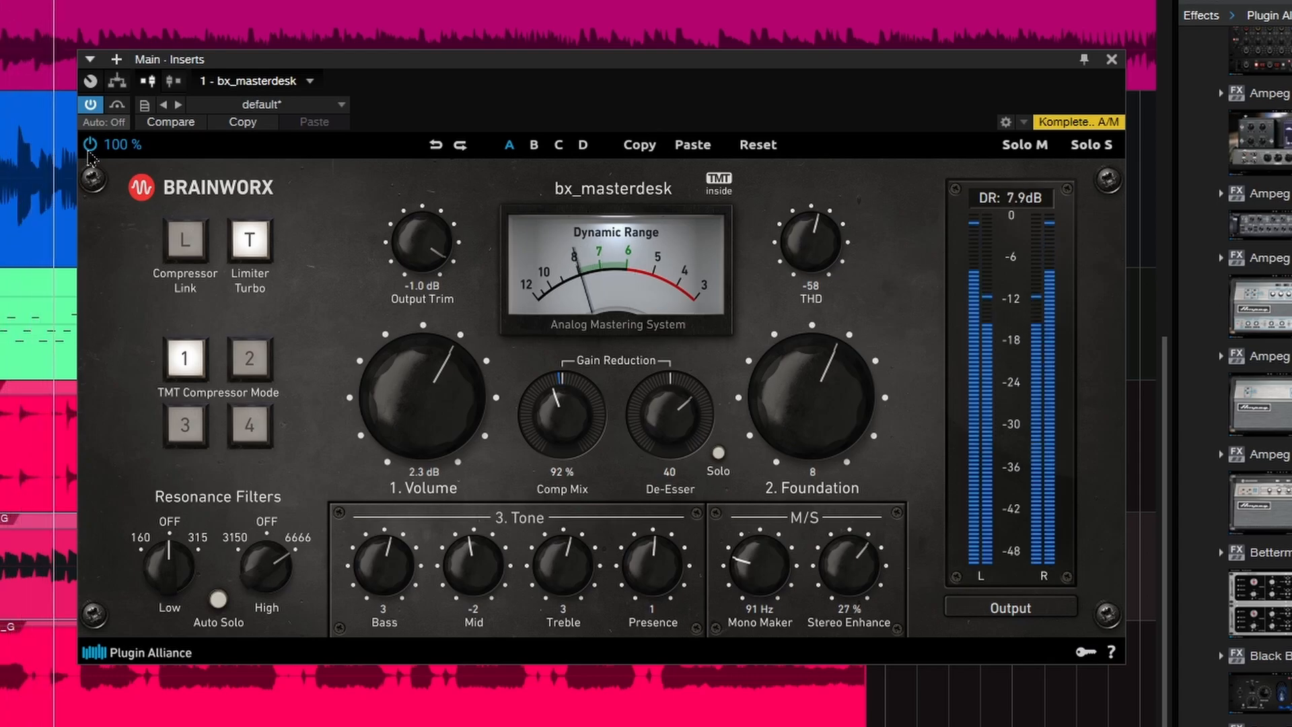
{"action": "scroll", "coordinate": [392, 424], "scroll_direction": "up", "scroll_amount": 2}
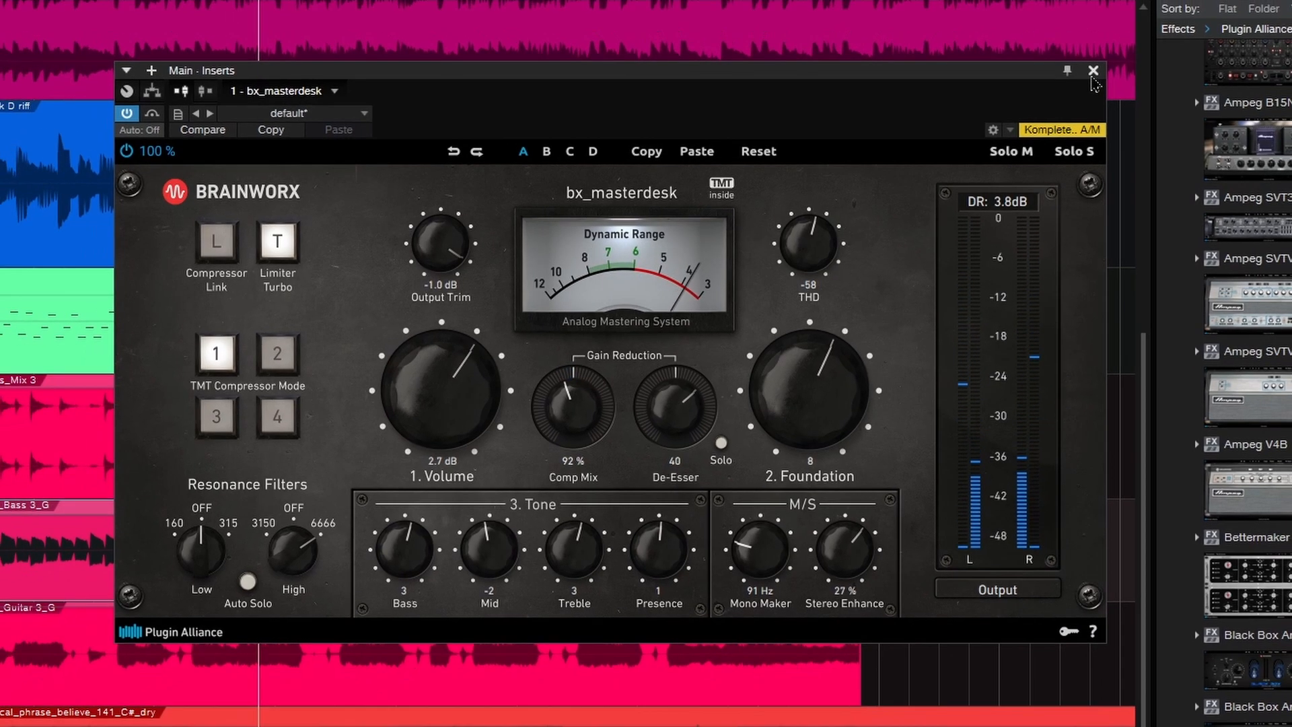
{"action": "left_click", "coordinate": [1094, 71]}
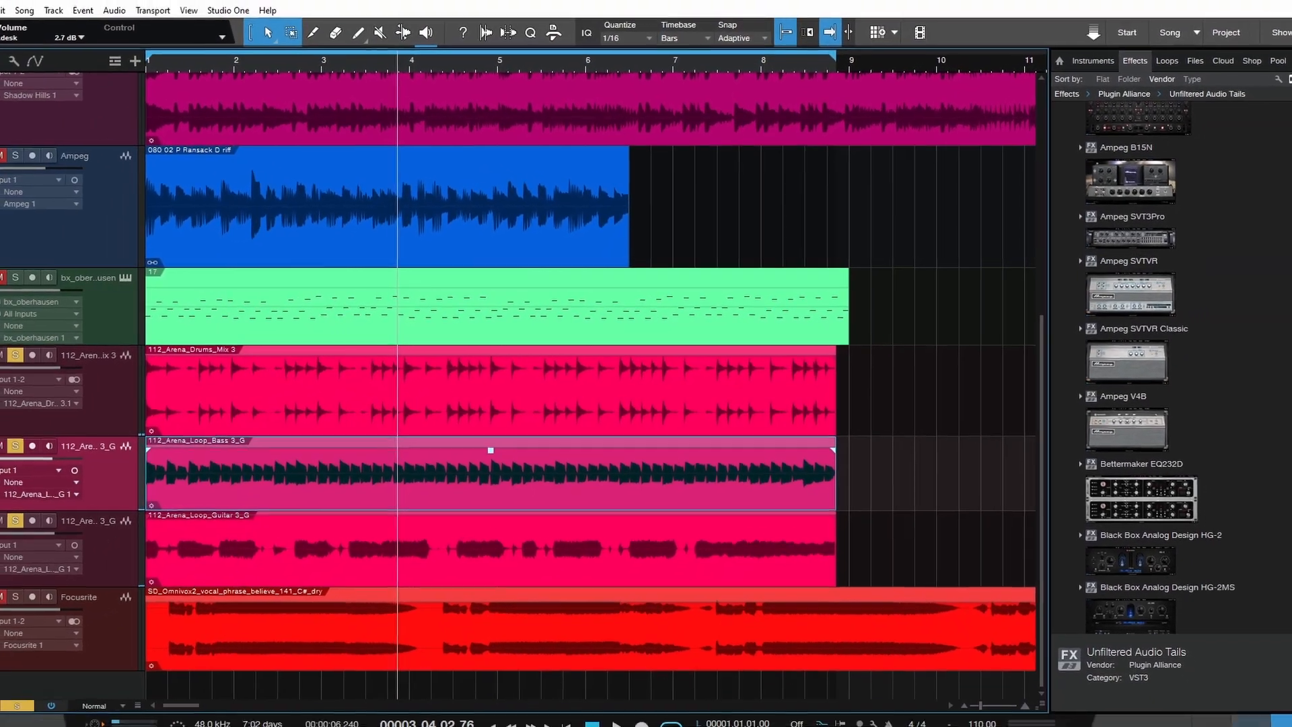
Step: Show the mixer and look at bx_masterdesk in the Main channel's inserts
{"action": "key", "text": "F3"}
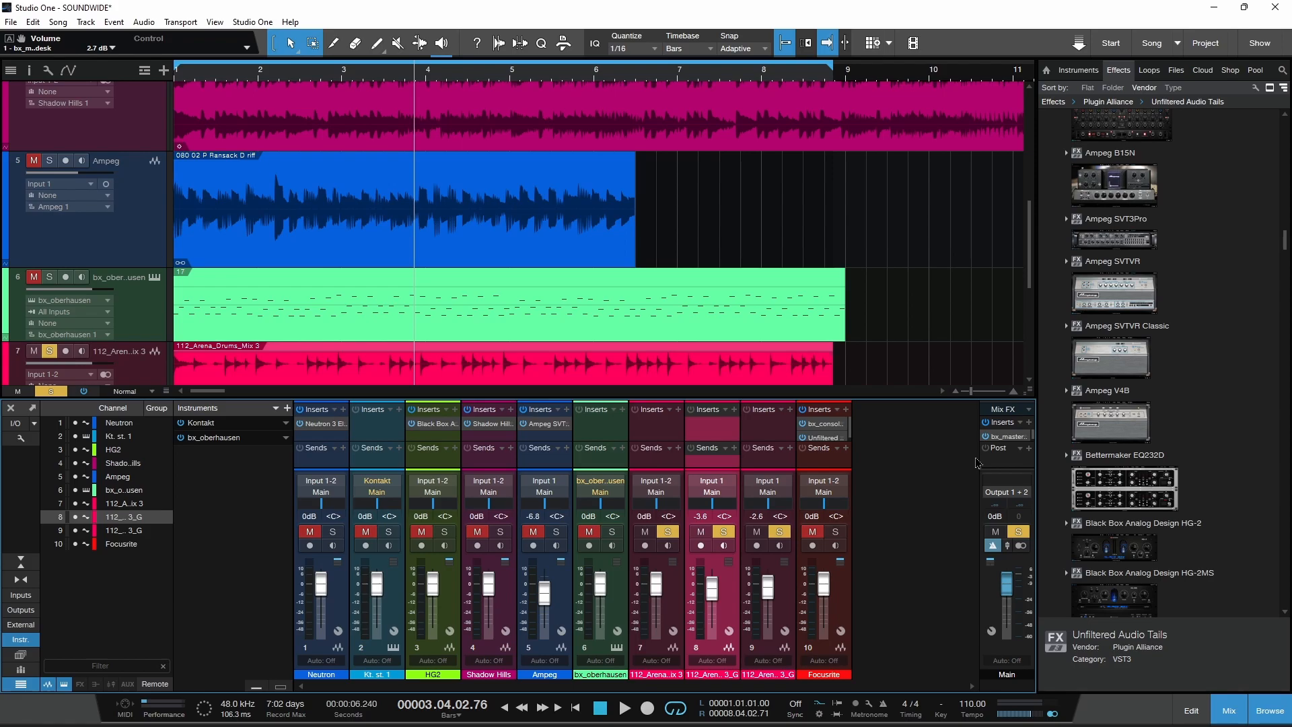
{"action": "left_click", "coordinate": [1005, 436]}
{"action": "scroll", "coordinate": [190, 201], "scroll_direction": "down", "scroll_amount": 5}
{"action": "scroll", "coordinate": [180, 218], "scroll_direction": "up", "scroll_amount": 5}
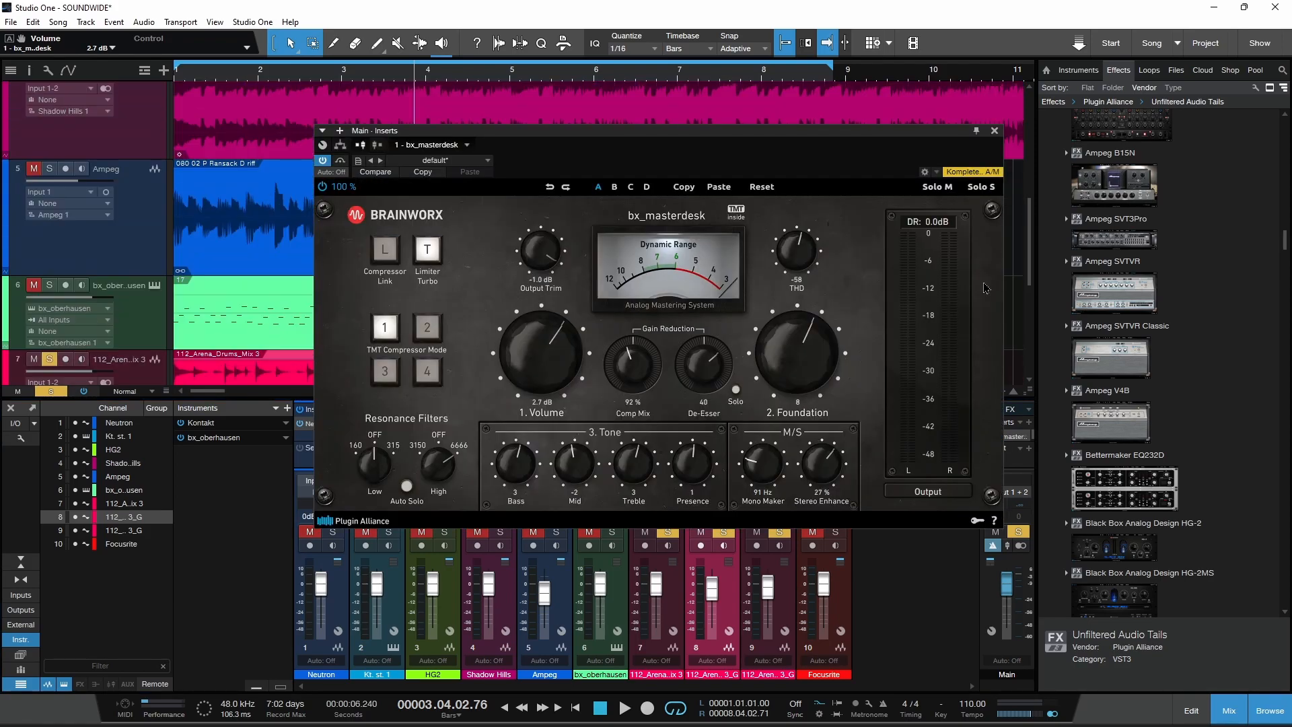
{"action": "left_click", "coordinate": [993, 132]}
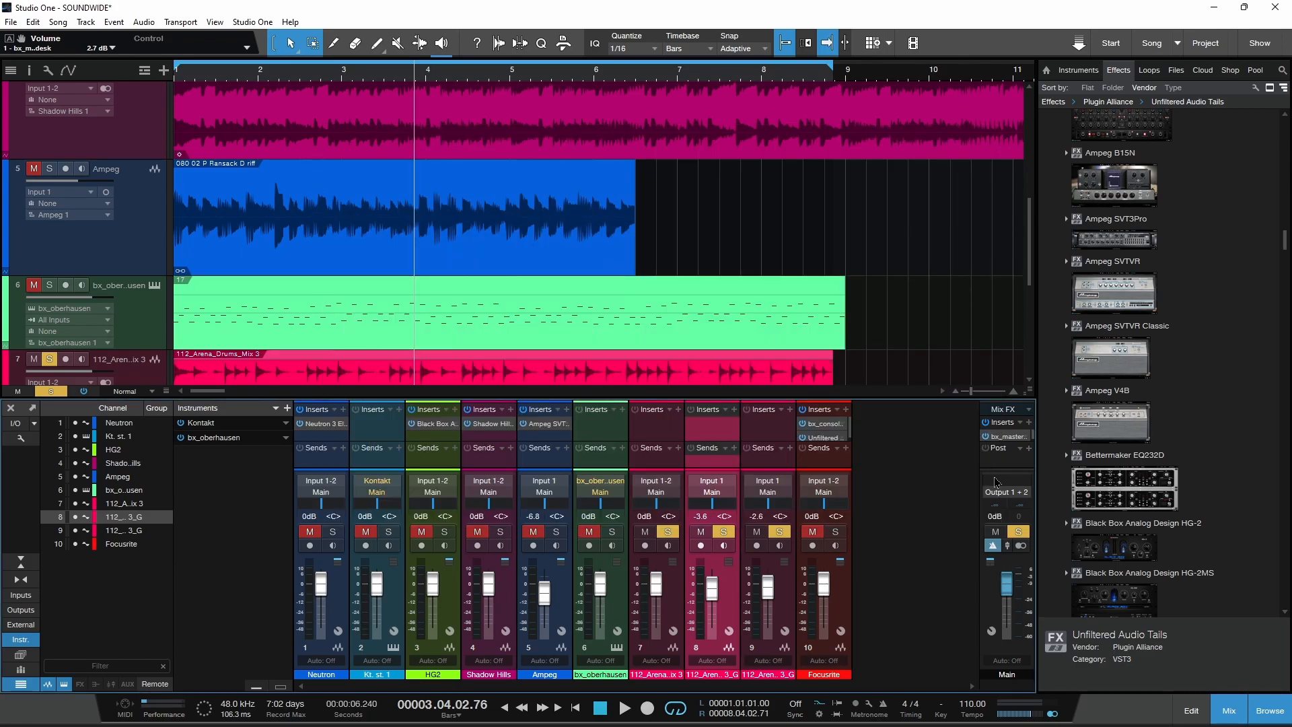
Step: Reopen bx_masterdesk on the Main channel, try Foundation at -3, set Volume to 1.6 dB and close the plug-in
{"action": "left_click", "coordinate": [1009, 437]}
{"action": "scroll", "coordinate": [789, 356], "scroll_direction": "down", "scroll_amount": 4}
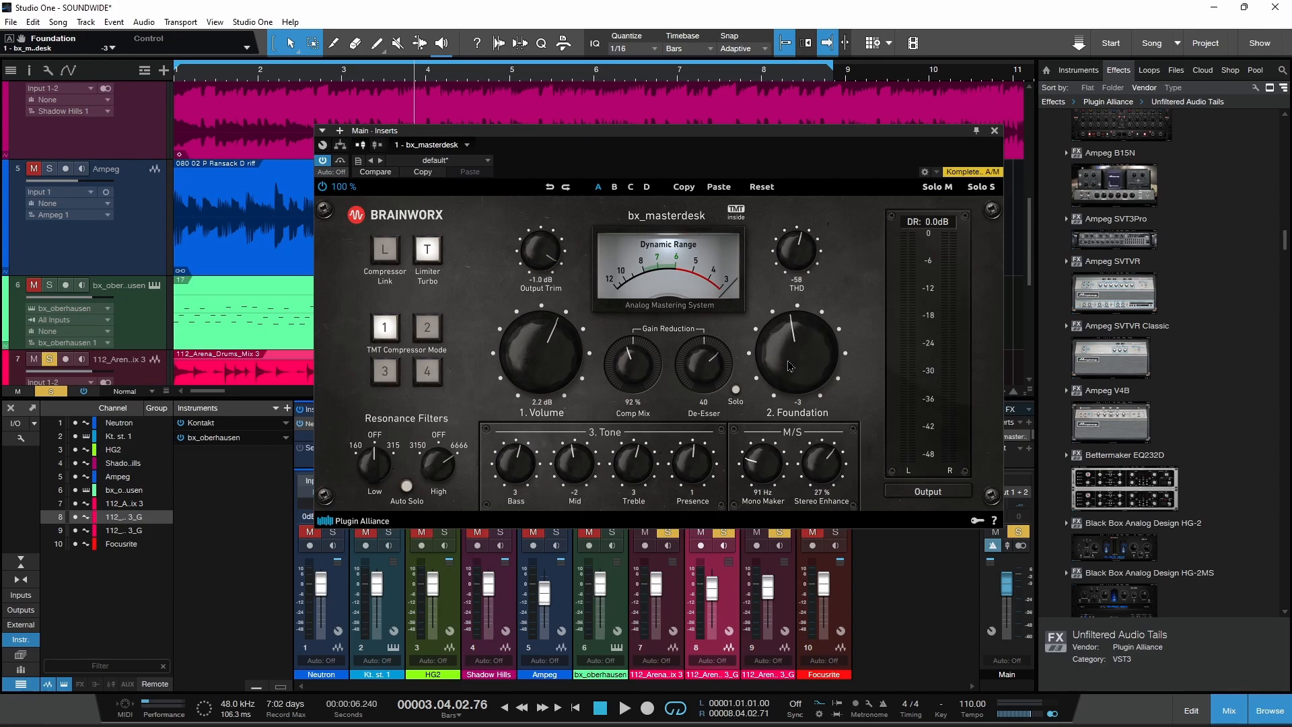
{"action": "scroll", "coordinate": [571, 353], "scroll_direction": "down", "scroll_amount": 3}
{"action": "scroll", "coordinate": [572, 353], "scroll_direction": "up", "scroll_amount": 1}
{"action": "left_click", "coordinate": [993, 131]}
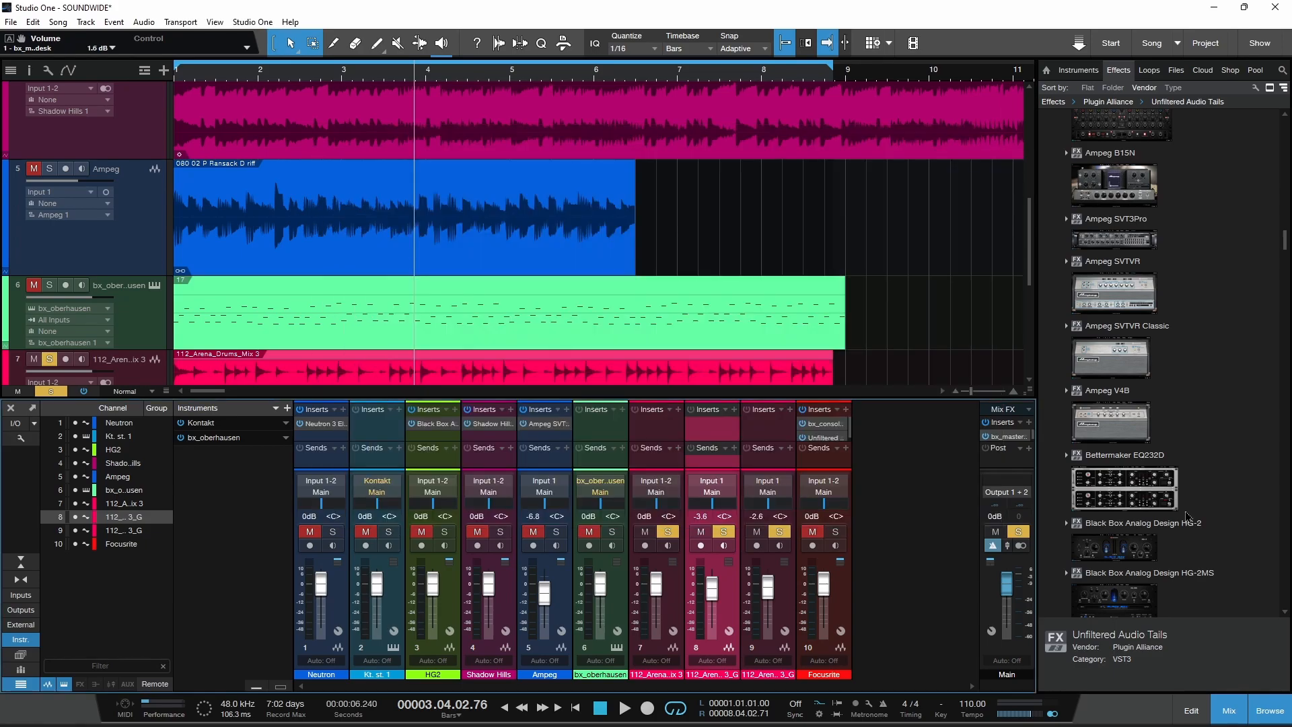
Step: Hide the mixer and unsolo the 112_Arena drums, bass and guitar tracks
{"action": "left_click", "coordinate": [1235, 700]}
{"action": "left_click", "coordinate": [49, 359]}
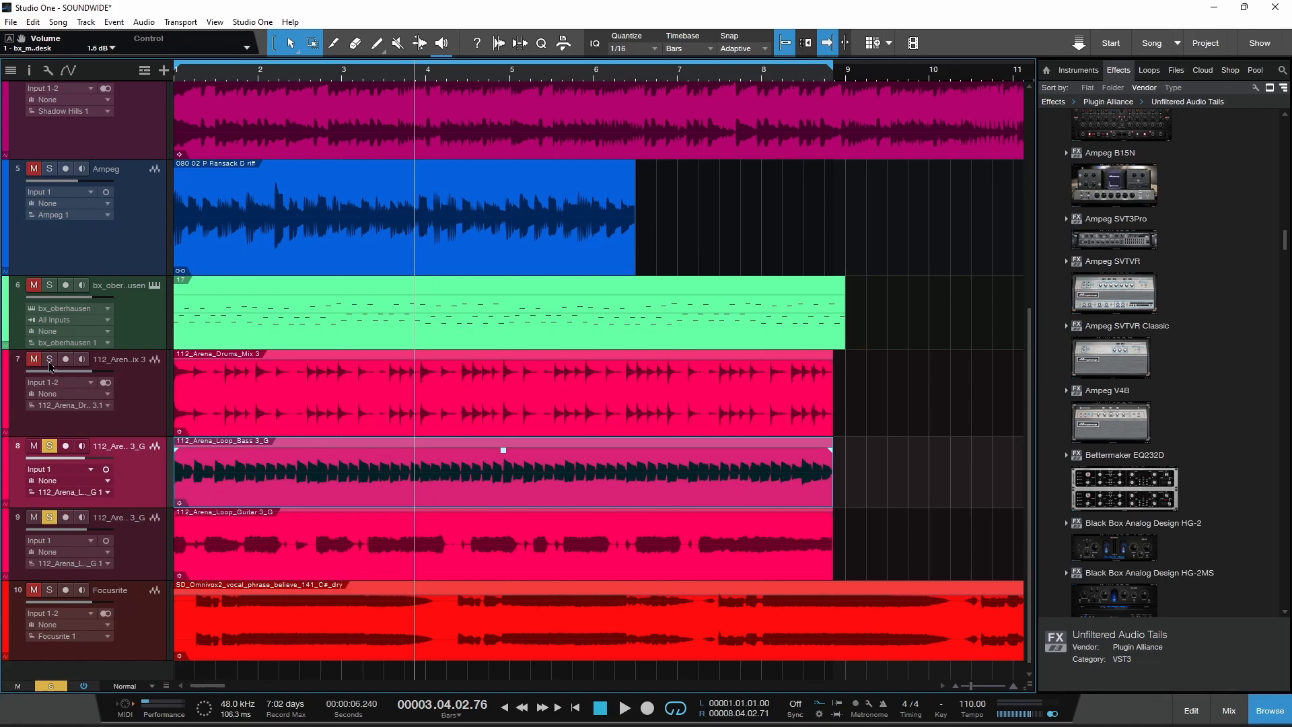
{"action": "left_click", "coordinate": [50, 445]}
{"action": "left_click", "coordinate": [49, 516]}
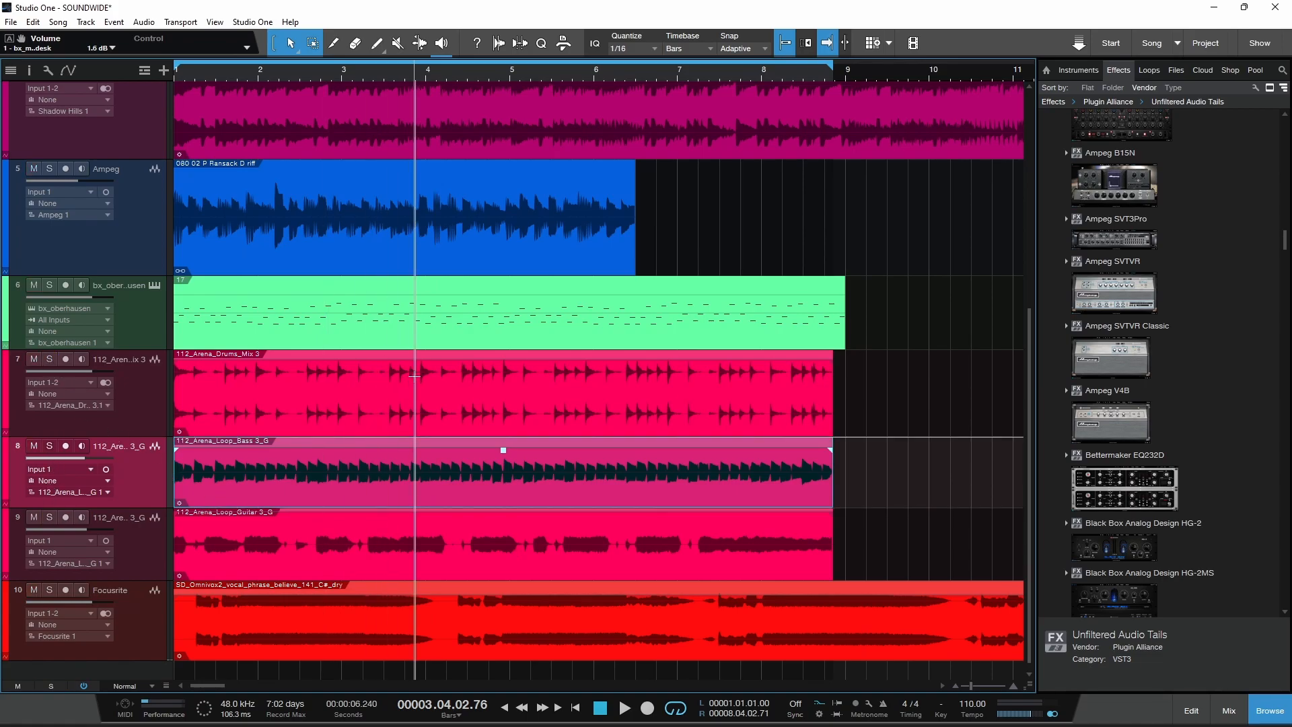
Step: Solo the Focusrite vocal track, open bx_console Focusrite SC, and set HF gain to +3.5 dB and De-Esser Sensitivity to 4% DS
{"action": "scroll", "coordinate": [413, 387], "scroll_direction": "down", "scroll_amount": 1}
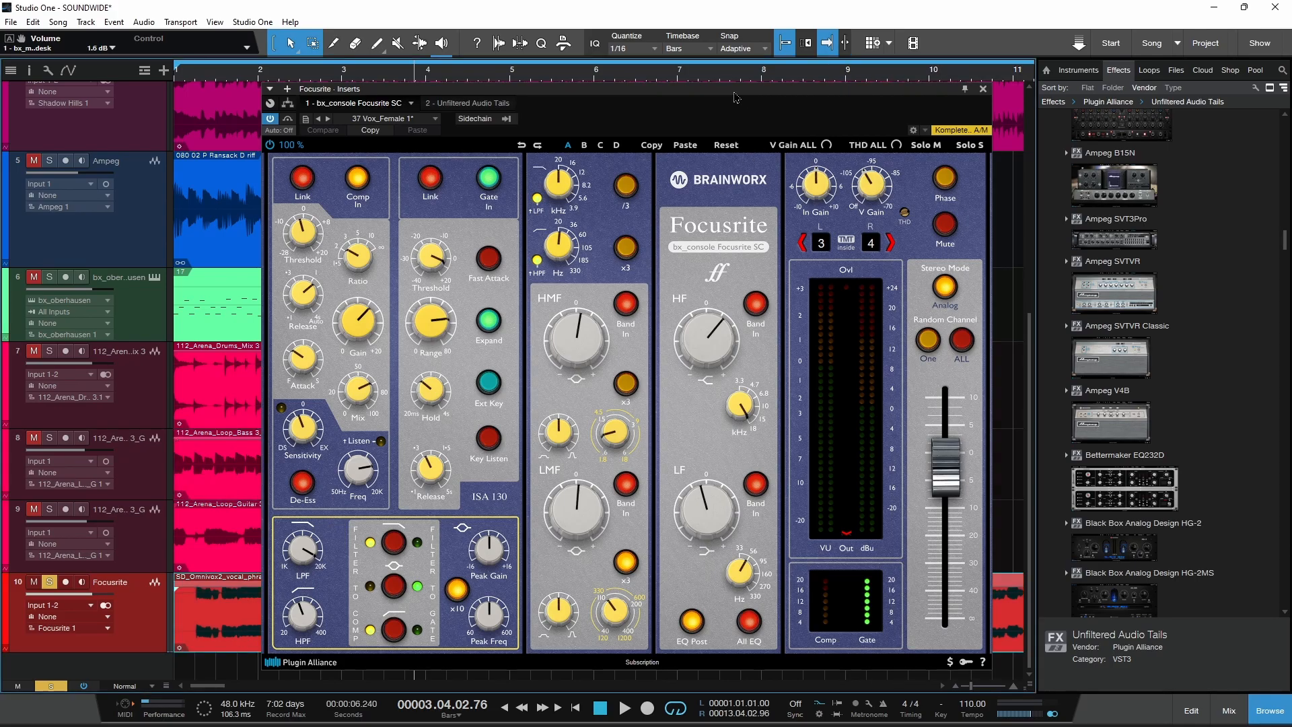
{"action": "key", "text": "Home"}
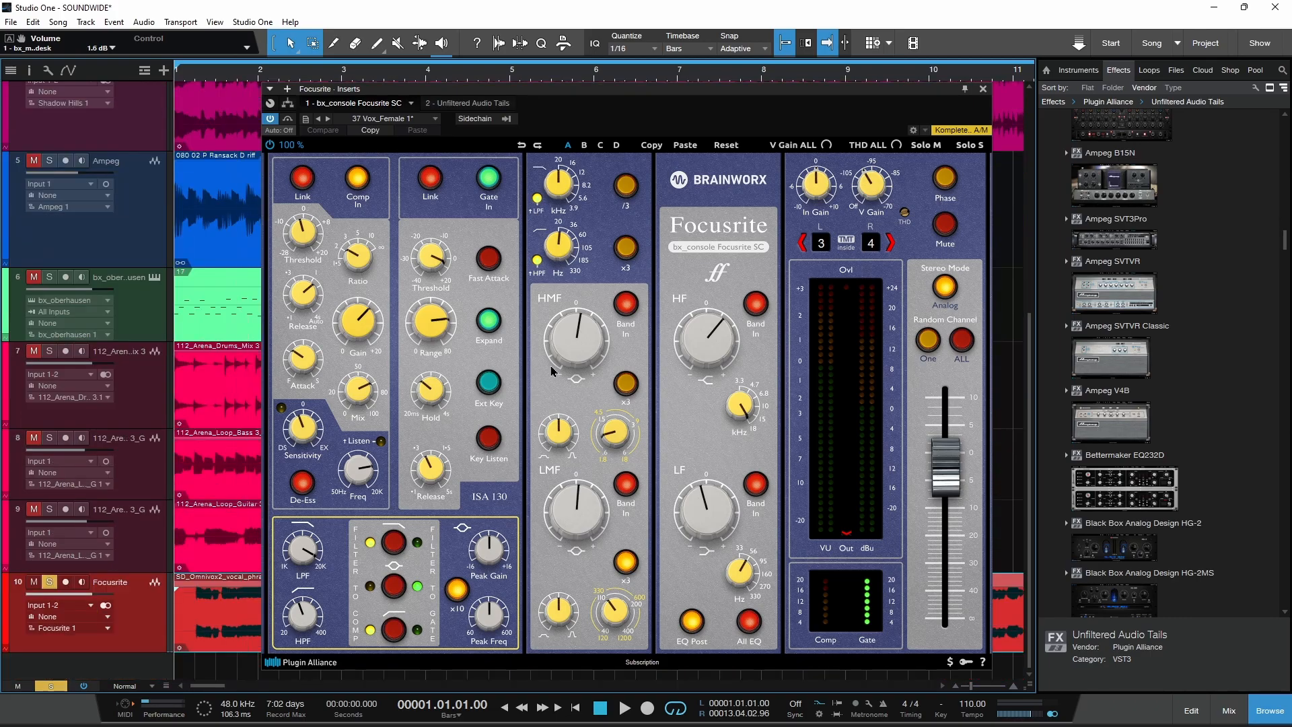
{"action": "left_click_drag", "start_coordinate": [700, 337], "coordinate": [712, 336]}
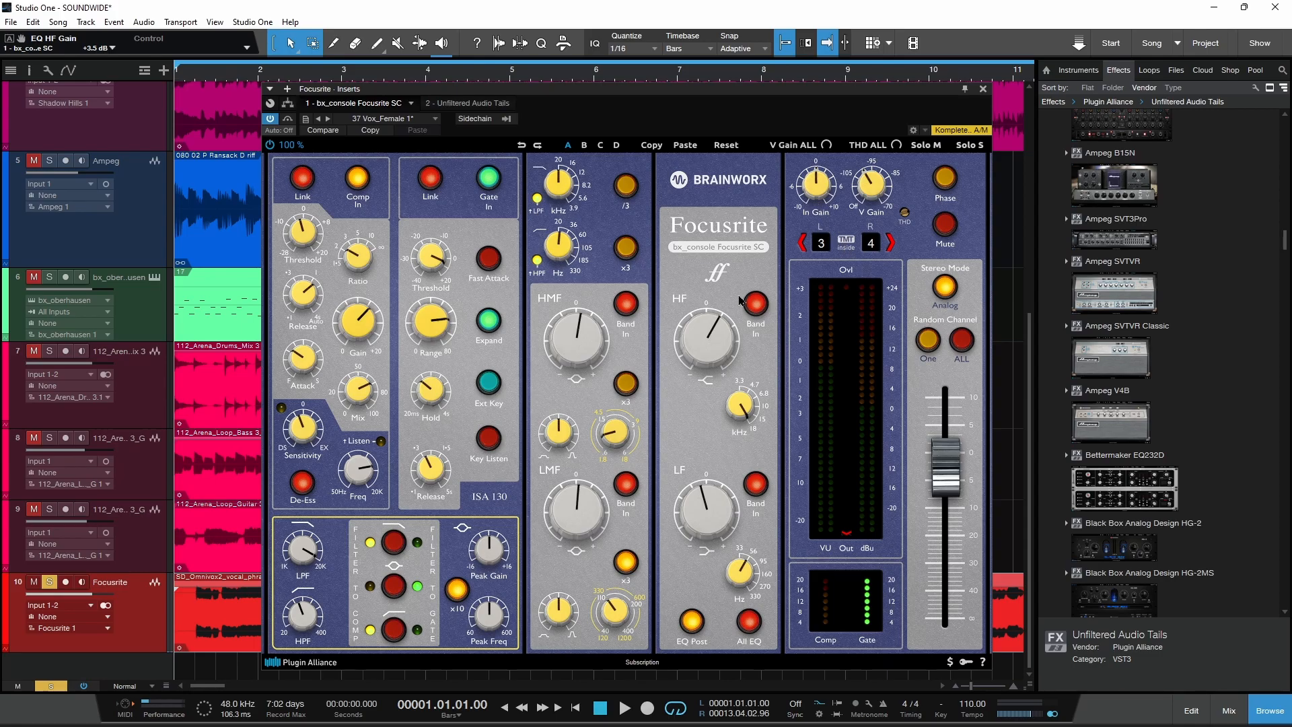
{"action": "left_click_drag", "start_coordinate": [1285, 239], "coordinate": [1289, 295]}
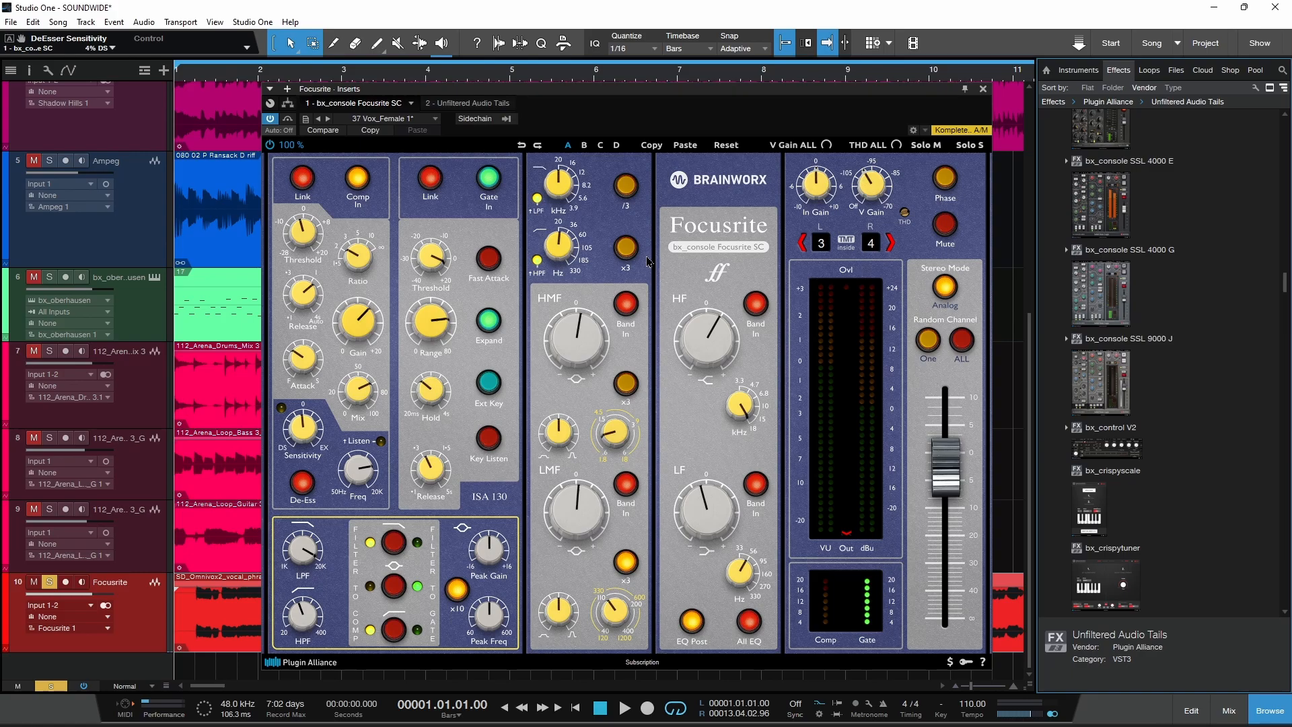
Step: During vocal playback, set Out Gain to -5.3 dB, raise the HMF and LMF gains, and set LF gain to -1.7 dB
{"action": "key", "text": "space"}
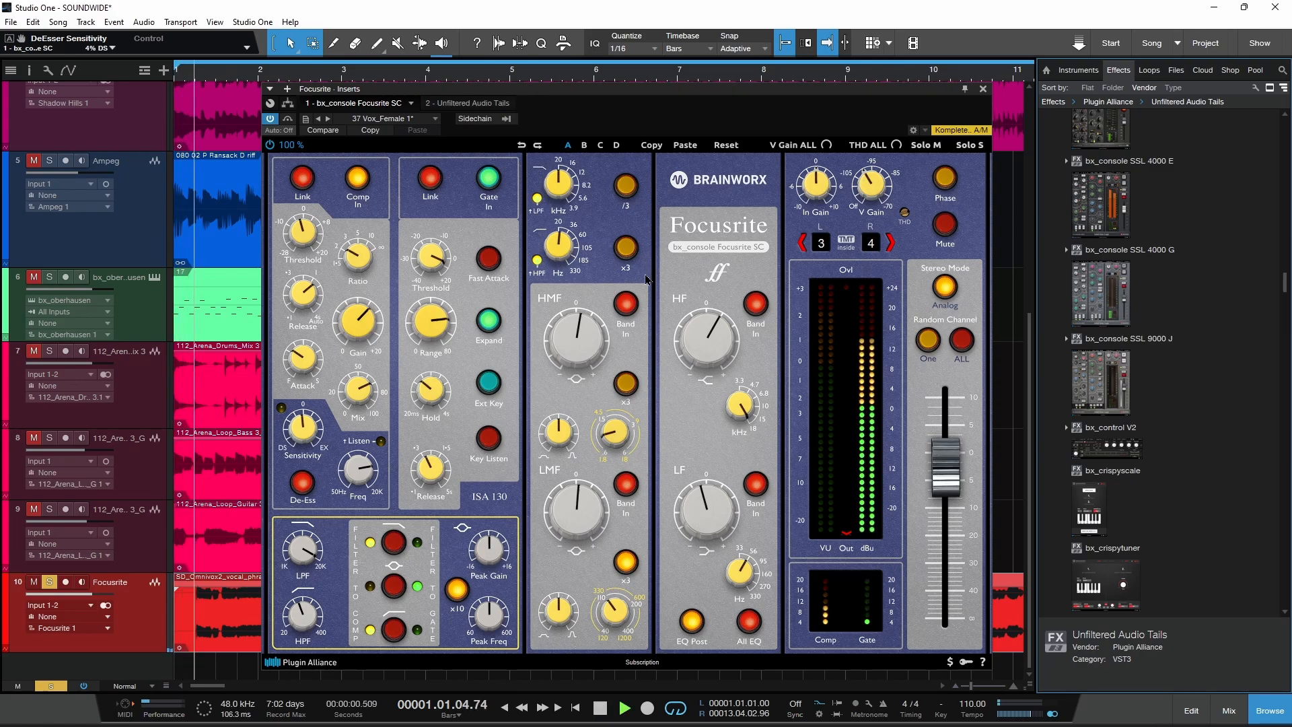
{"action": "left_click_drag", "start_coordinate": [948, 459], "coordinate": [950, 469]}
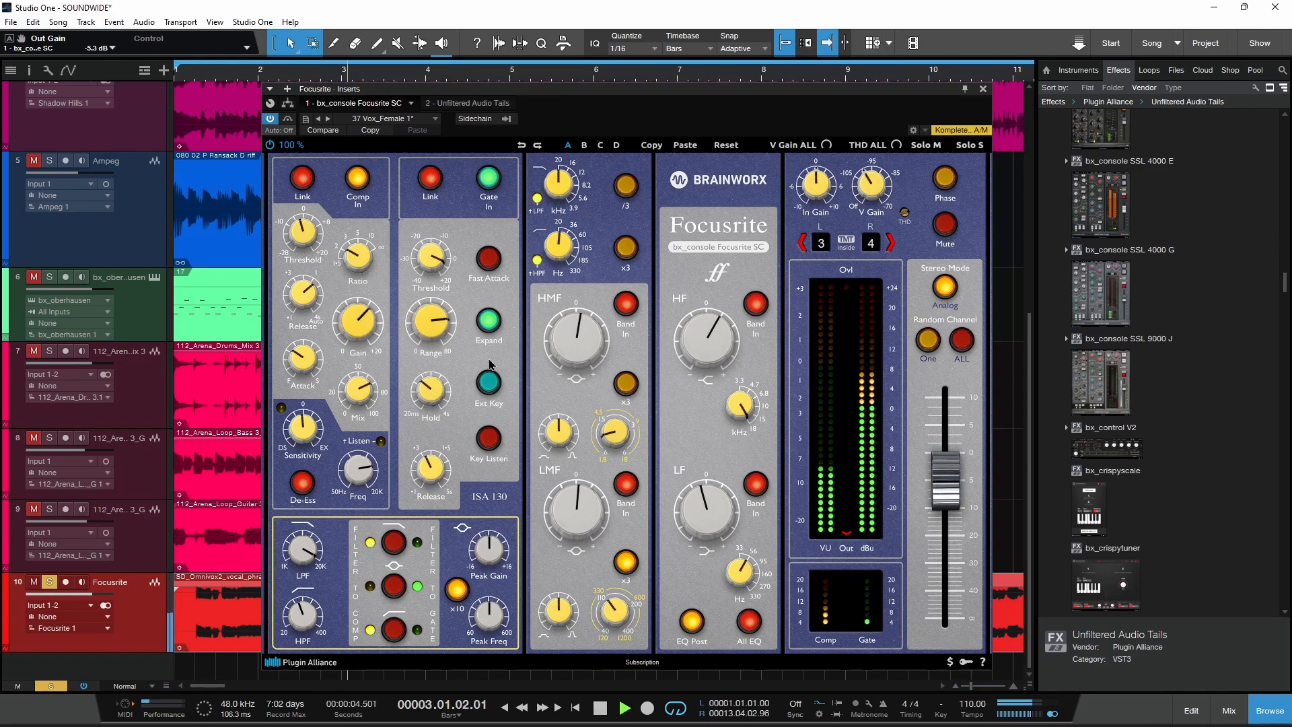
{"action": "left_click_drag", "start_coordinate": [591, 354], "coordinate": [588, 342]}
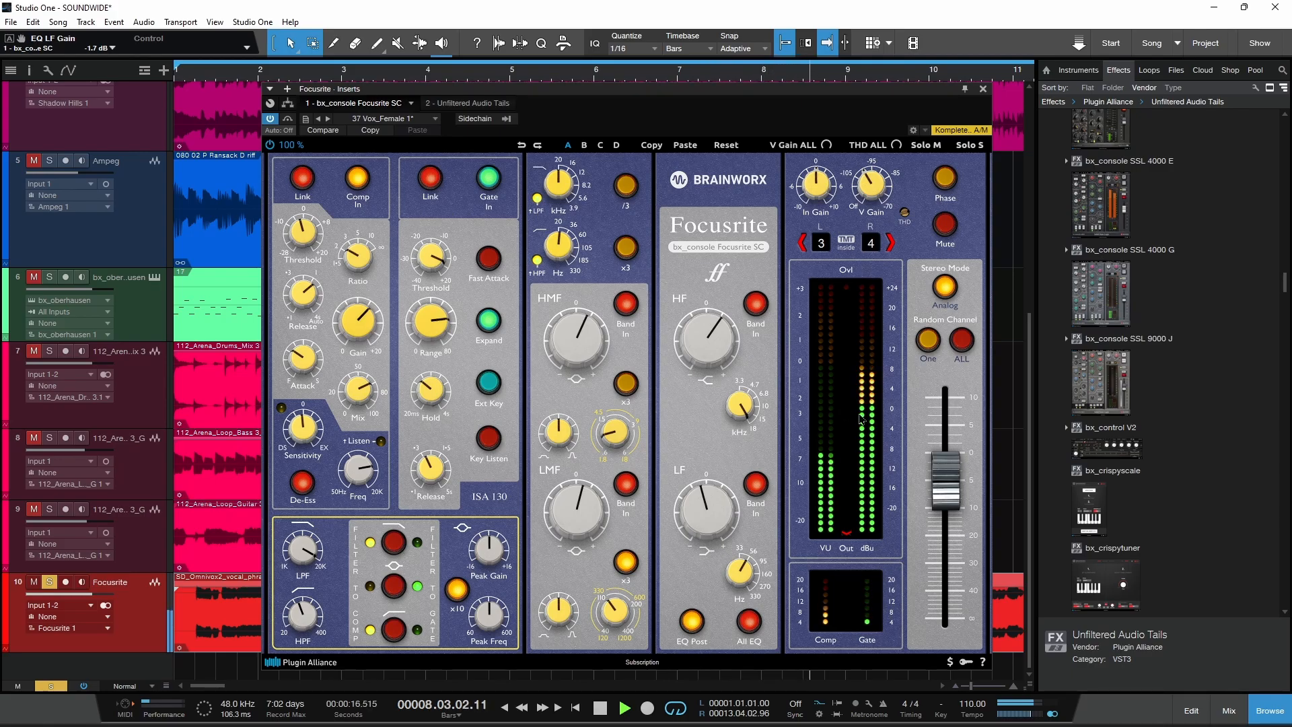
{"action": "key", "text": "space"}
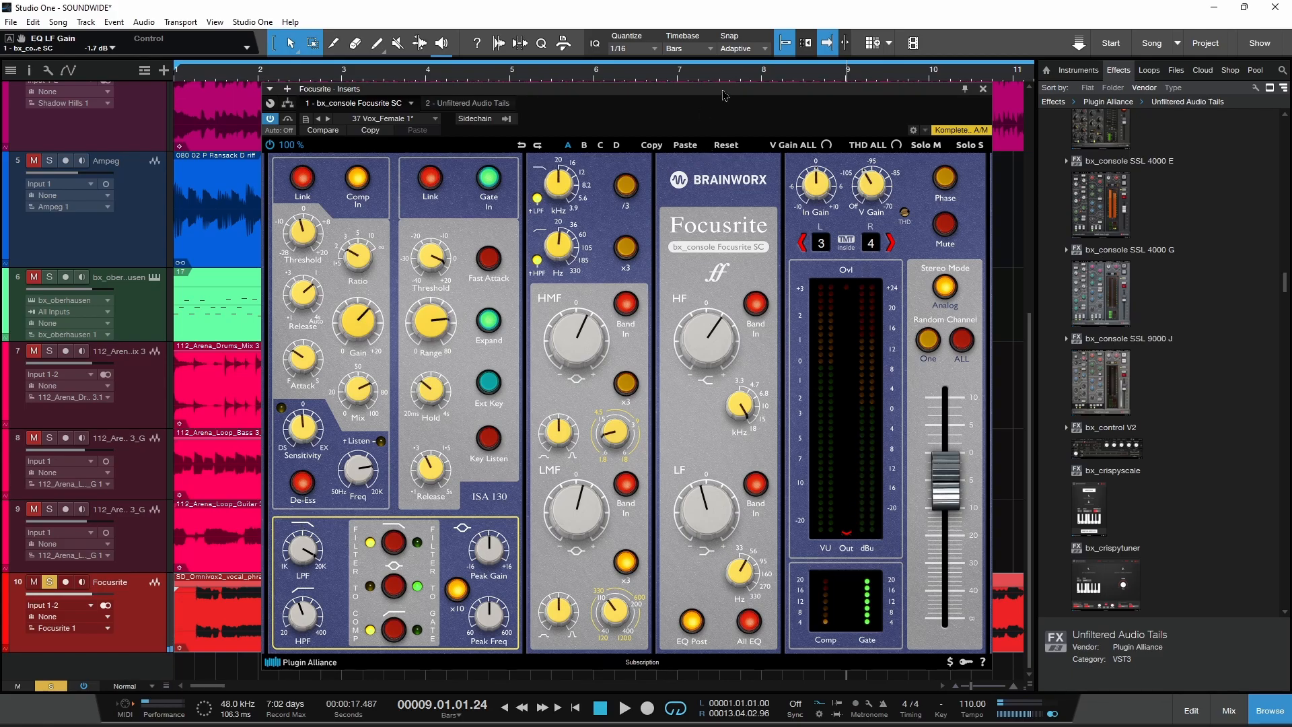
Step: Move the plug-in window aside and play the vocal gap around bar 7 with the gate on
{"action": "left_click_drag", "start_coordinate": [723, 95], "coordinate": [1049, 106]}
{"action": "left_click_drag", "start_coordinate": [806, 103], "coordinate": [994, 102]}
{"action": "left_click", "coordinate": [669, 76]}
{"action": "key", "text": "space"}
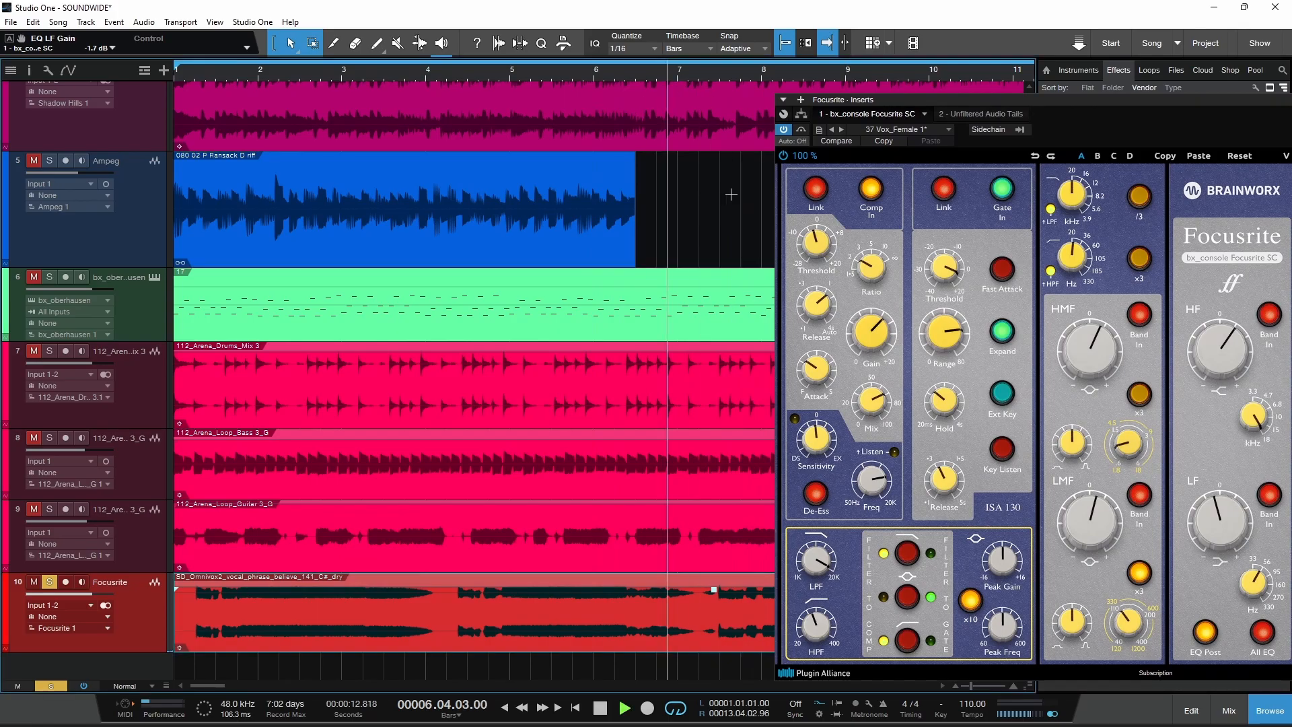
{"action": "key", "text": "space"}
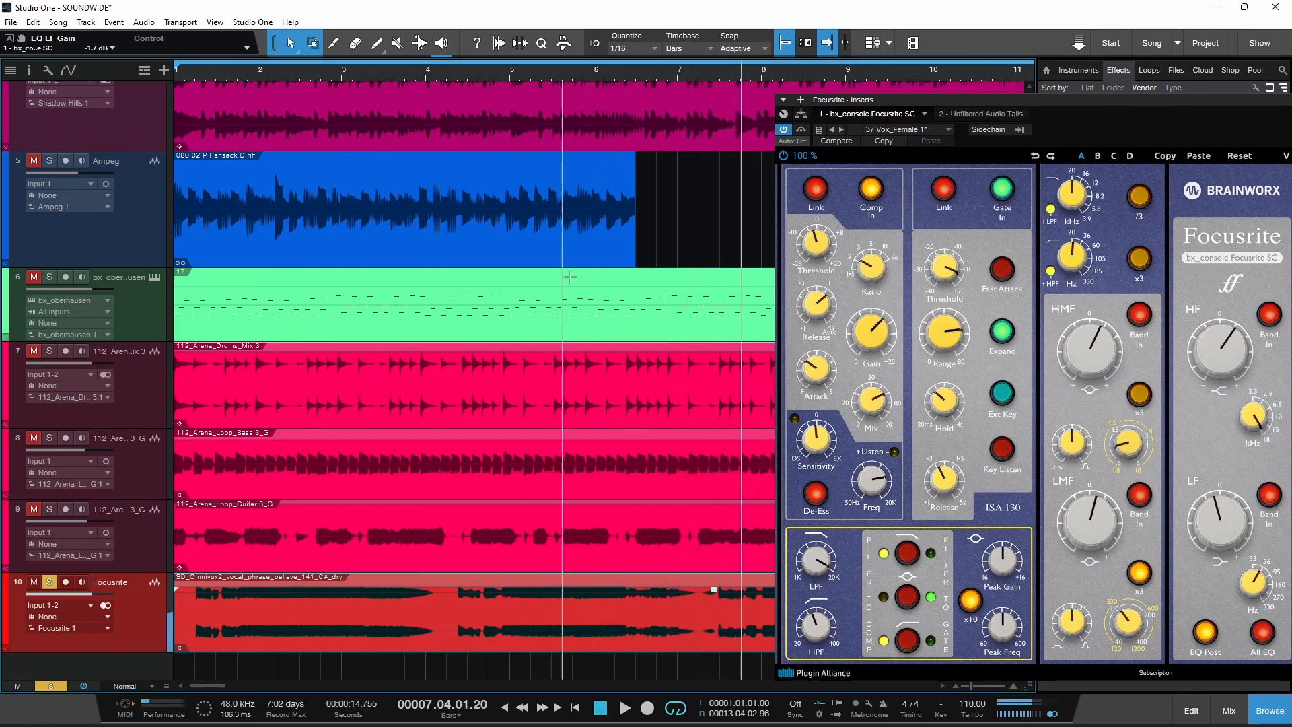
{"action": "left_click_drag", "start_coordinate": [867, 104], "coordinate": [903, 103]}
{"action": "left_click", "coordinate": [683, 79]}
{"action": "key", "text": "space"}
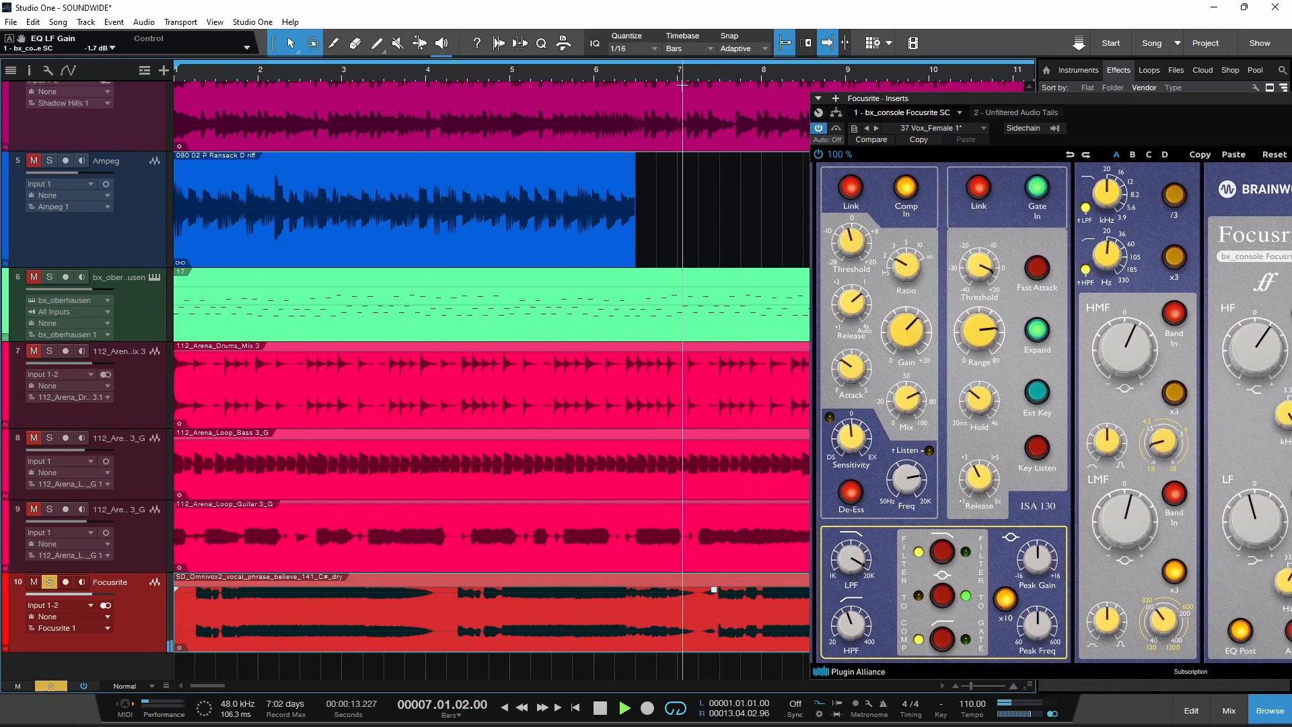
{"action": "key", "text": "space"}
Step: Play the same vocal gap around bar 7 with the gate off for comparison, and switch the gate back on
{"action": "left_click", "coordinate": [1037, 187]}
{"action": "left_click", "coordinate": [668, 77]}
{"action": "key", "text": "space"}
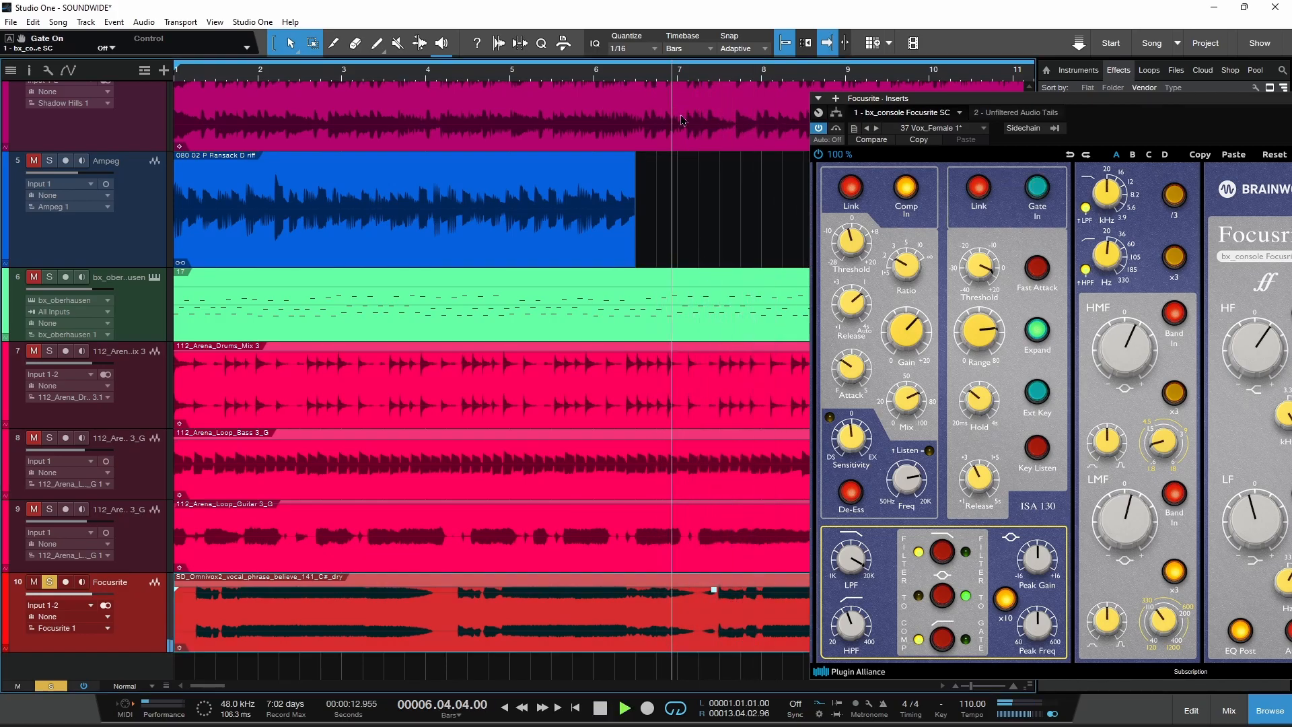
{"action": "key", "text": "space"}
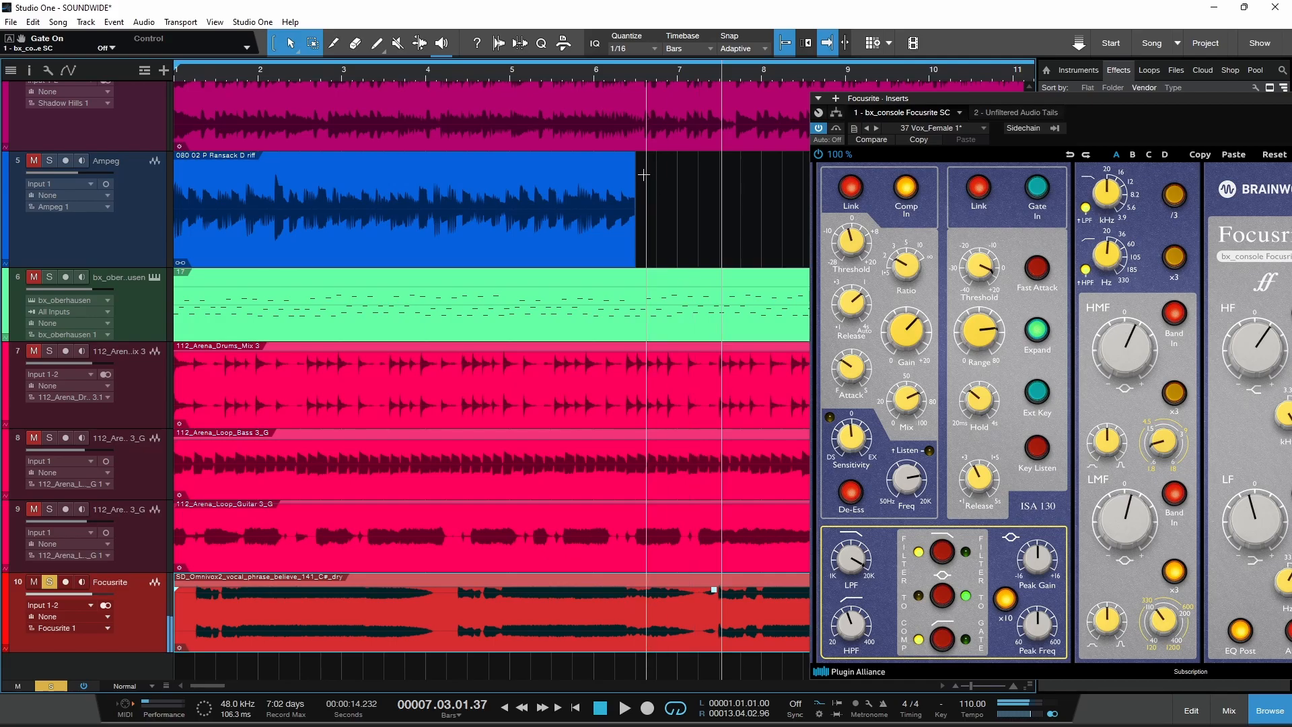
{"action": "left_click", "coordinate": [661, 80]}
{"action": "left_click", "coordinate": [1043, 200]}
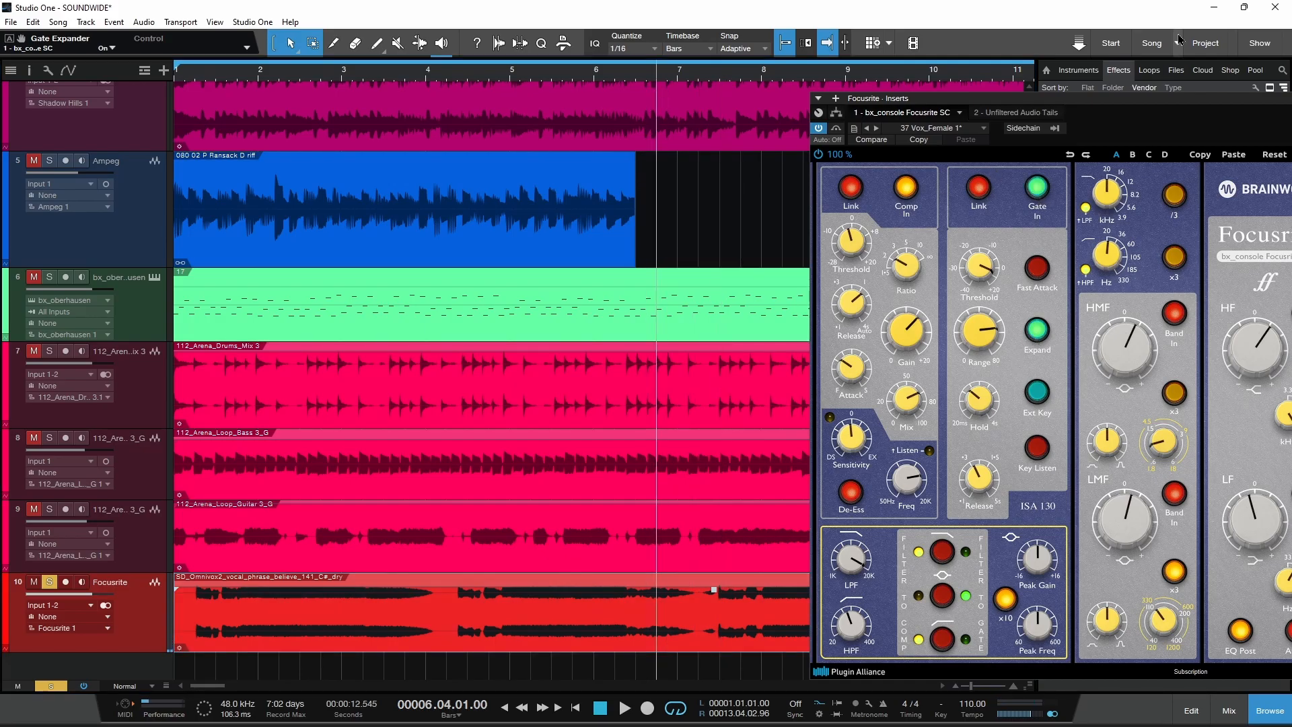
Step: Move the plug-in window back, play the vocal from the start, lower the HMF gain slightly and set LMF gain to +2.8 dB
{"action": "left_click_drag", "start_coordinate": [1197, 102], "coordinate": [601, 89]}
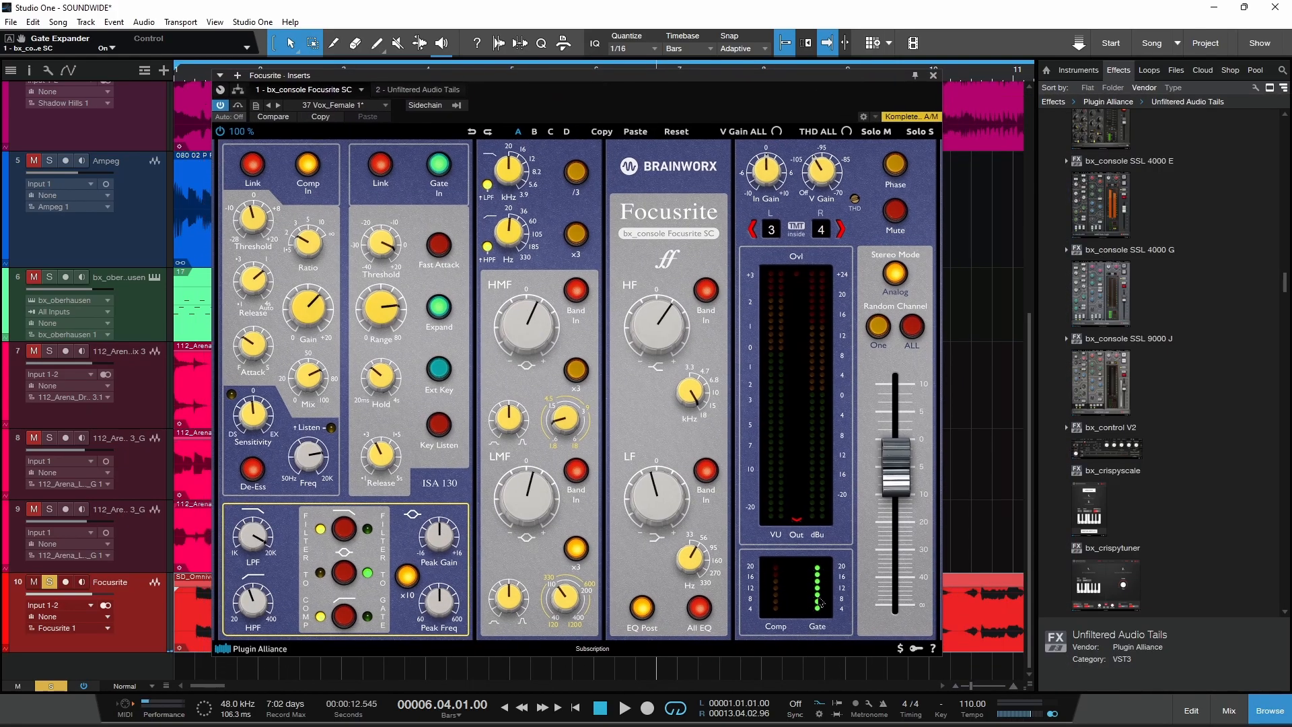
{"action": "key", "text": "space"}
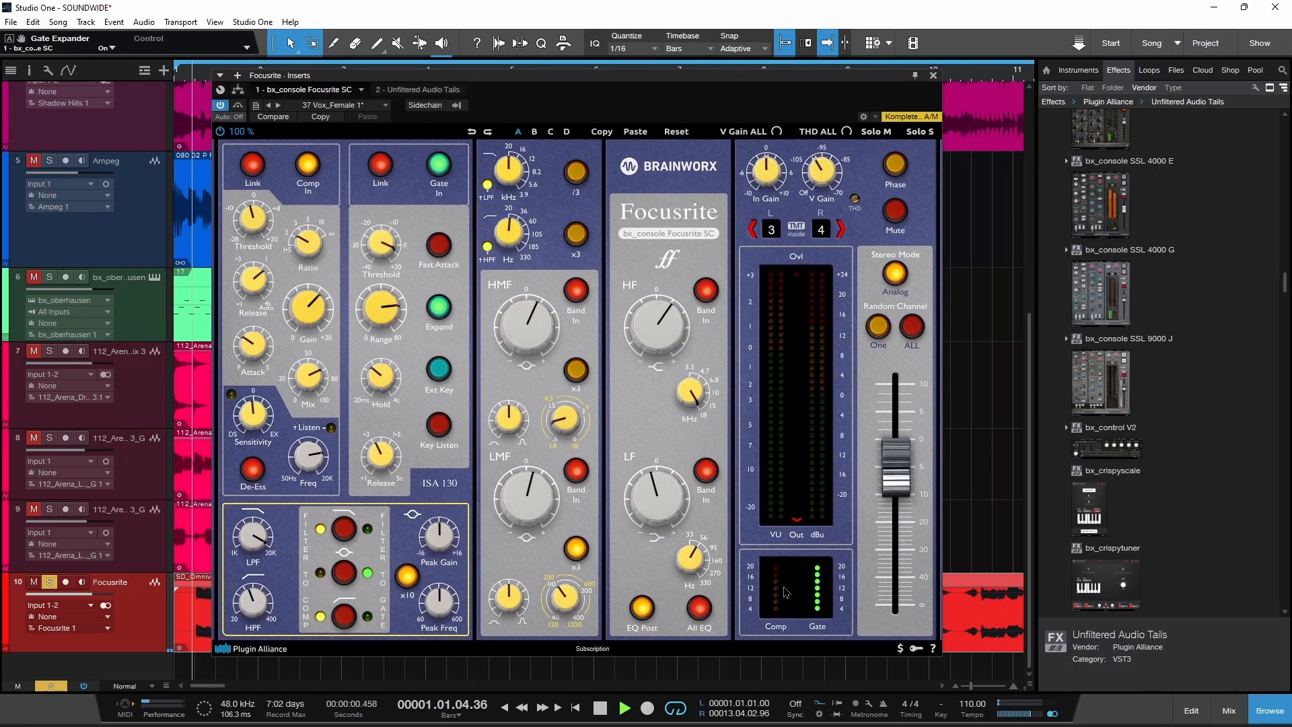
{"action": "left_click_drag", "start_coordinate": [526, 340], "coordinate": [527, 341]}
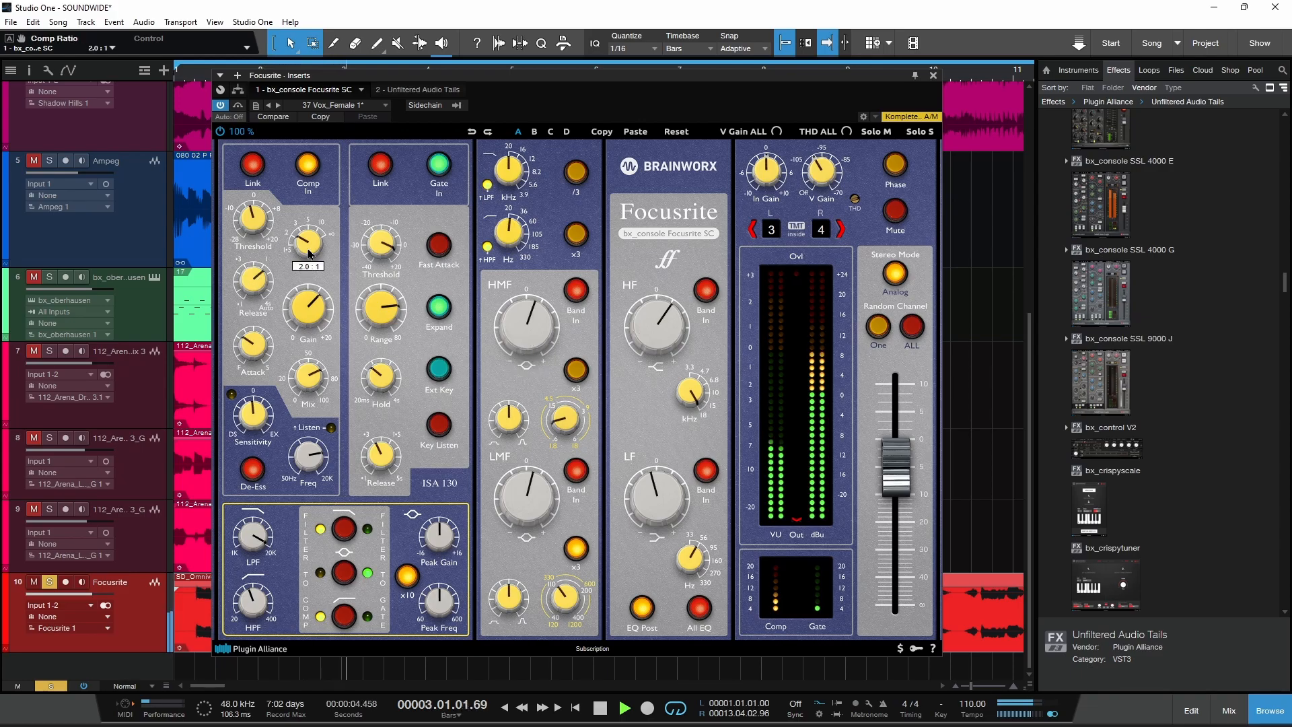
{"action": "left_click_drag", "start_coordinate": [518, 87], "coordinate": [559, 83]}
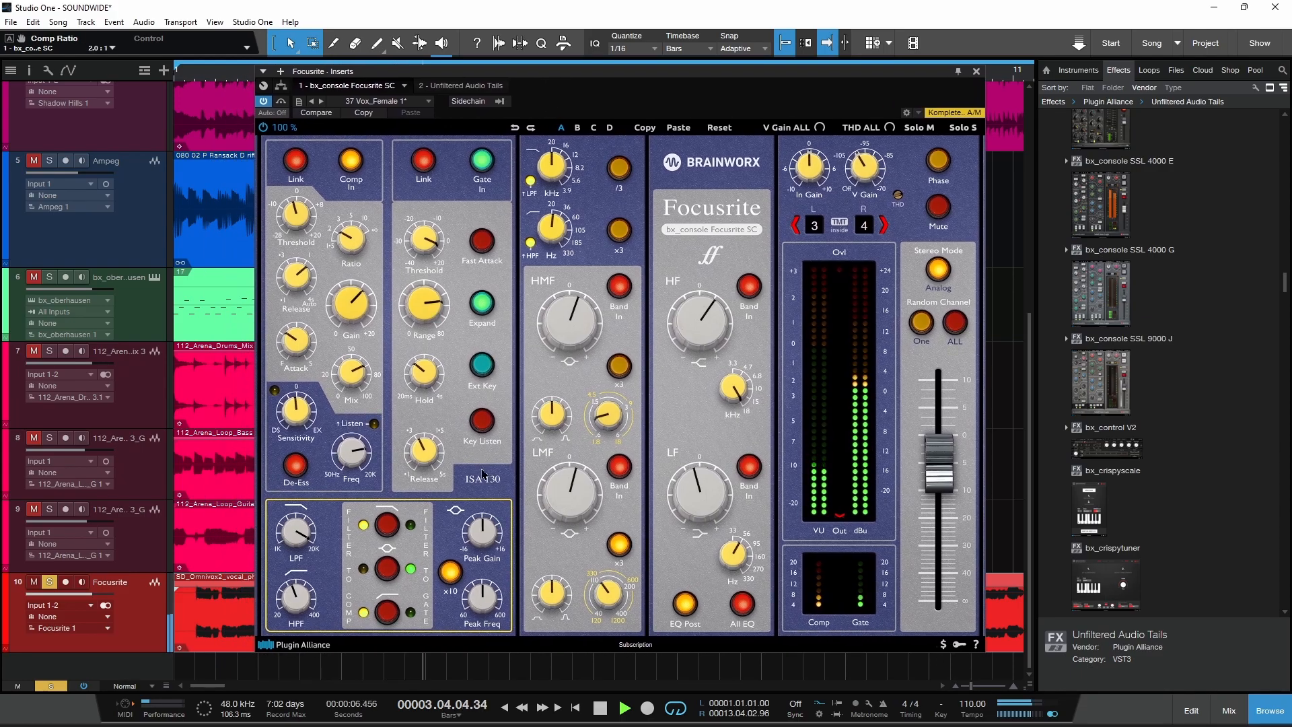
{"action": "left_click_drag", "start_coordinate": [562, 506], "coordinate": [561, 498]}
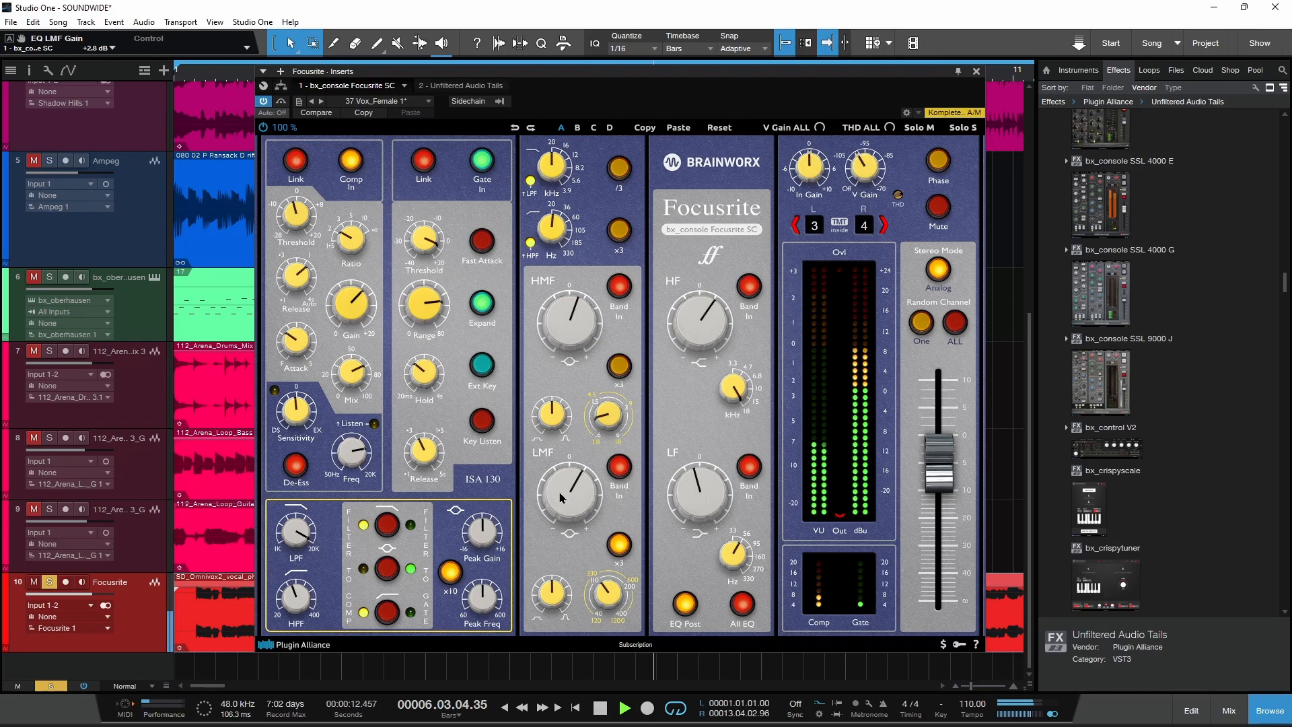
{"action": "key", "text": "space"}
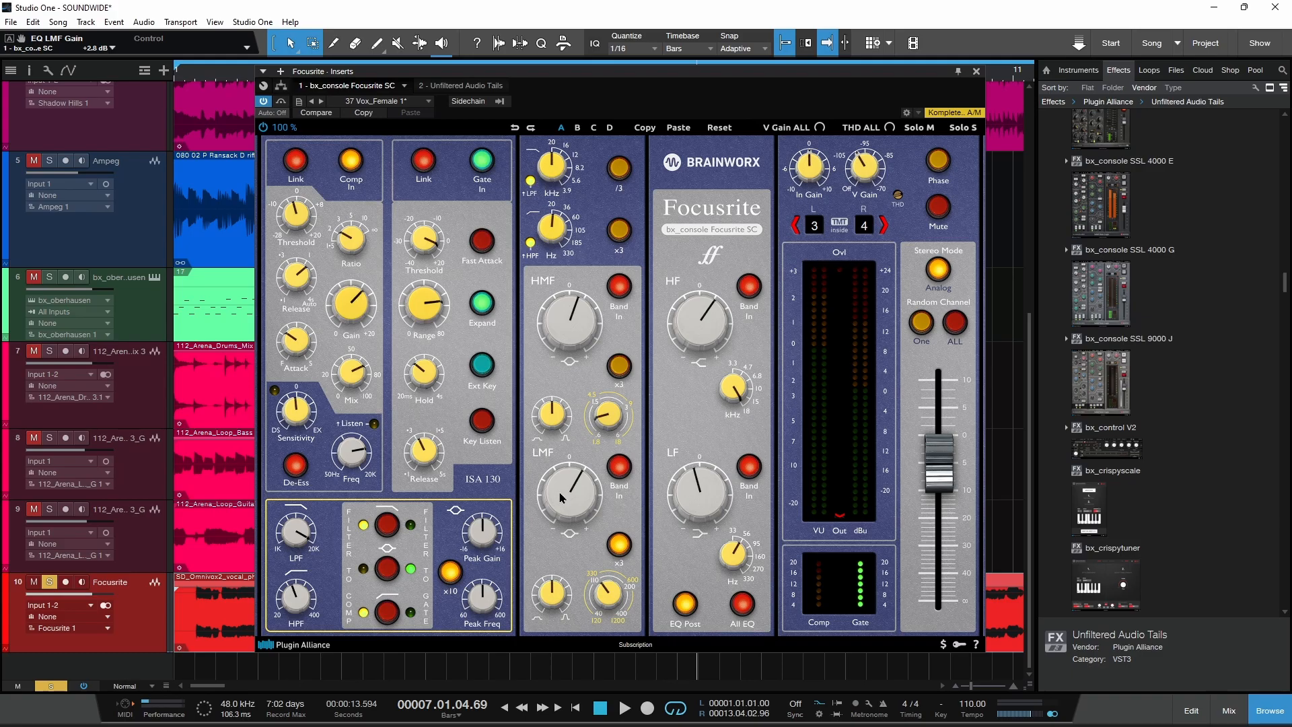
Step: Switch to the web browser and look over the iZotope page introducing Soundwide
{"action": "left_click", "coordinate": [647, 716]}
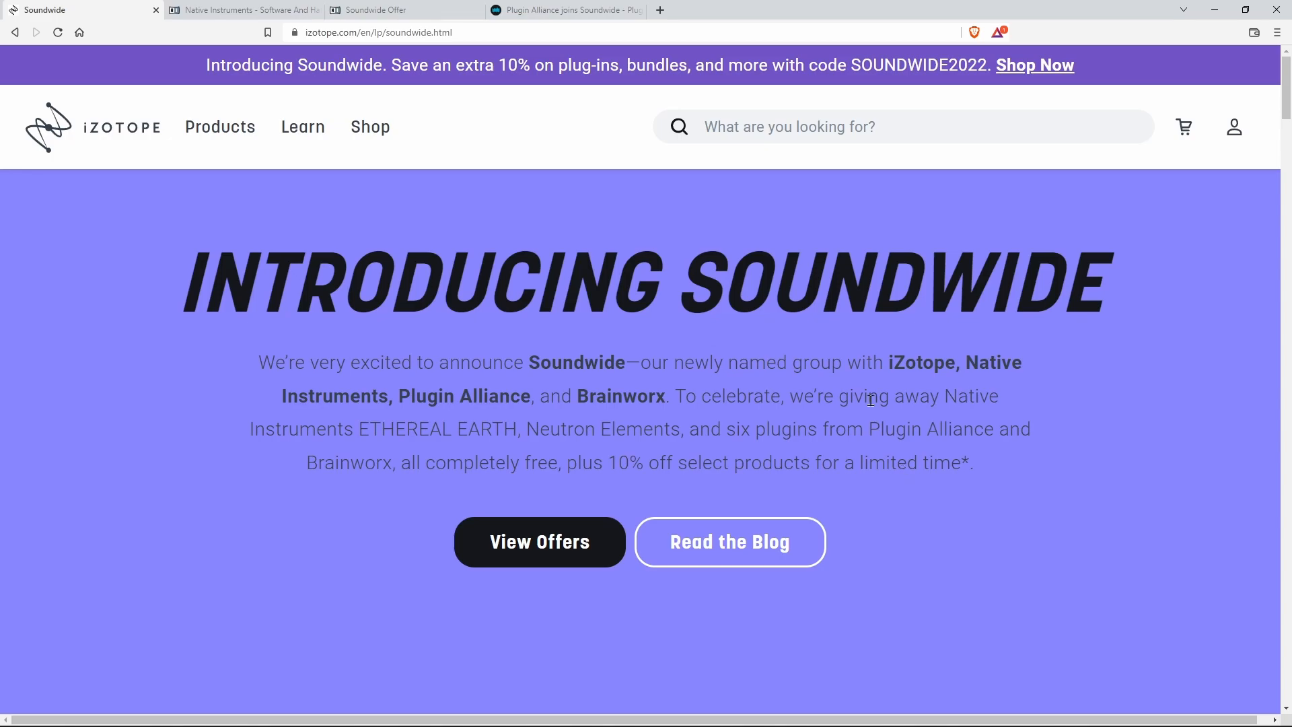
{"action": "mouse_move", "coordinate": [1287, 80]}
{"action": "left_mouse_down"}
{"action": "mouse_move", "coordinate": [1286, 467]}
{"action": "mouse_move", "coordinate": [1286, 81]}
{"action": "left_mouse_up"}
{"action": "scroll", "coordinate": [976, 323], "scroll_direction": "down", "scroll_amount": 2}
Step: Show the Native Instruments home page and review the free plug-ins on its Soundwide Offer page
{"action": "left_click", "coordinate": [271, 9]}
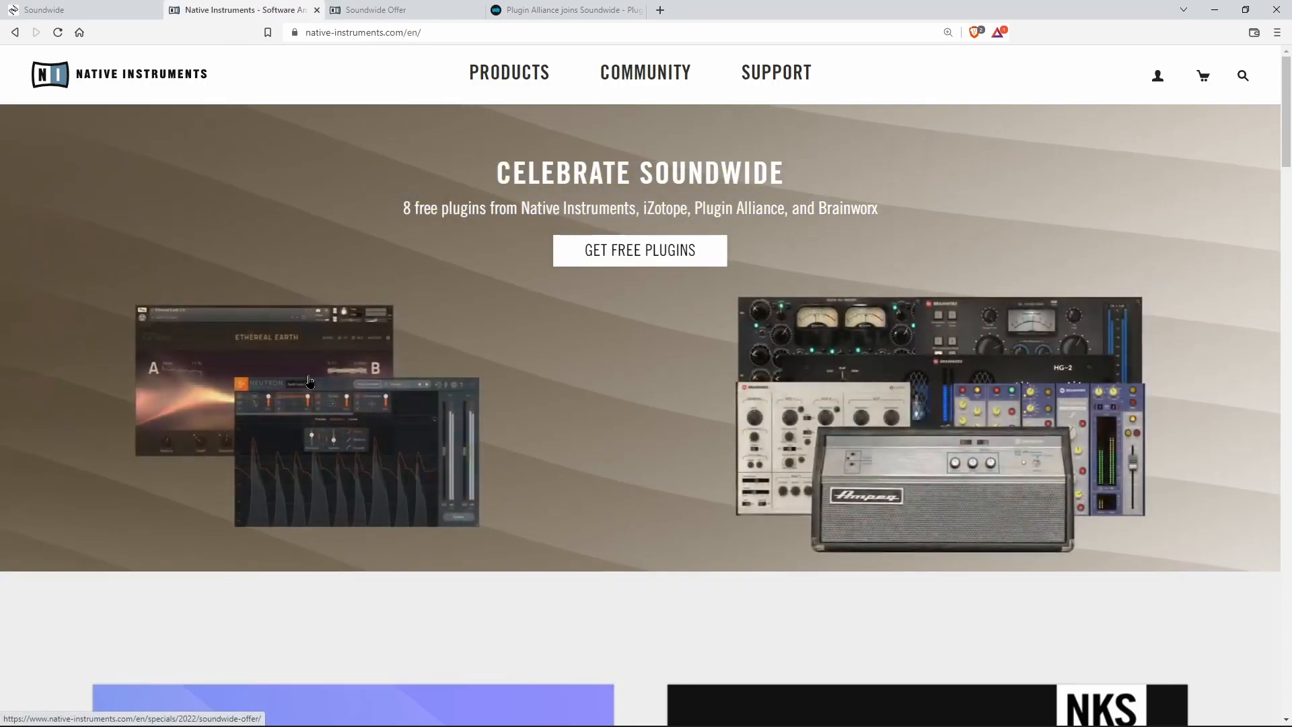
{"action": "left_click", "coordinate": [377, 7]}
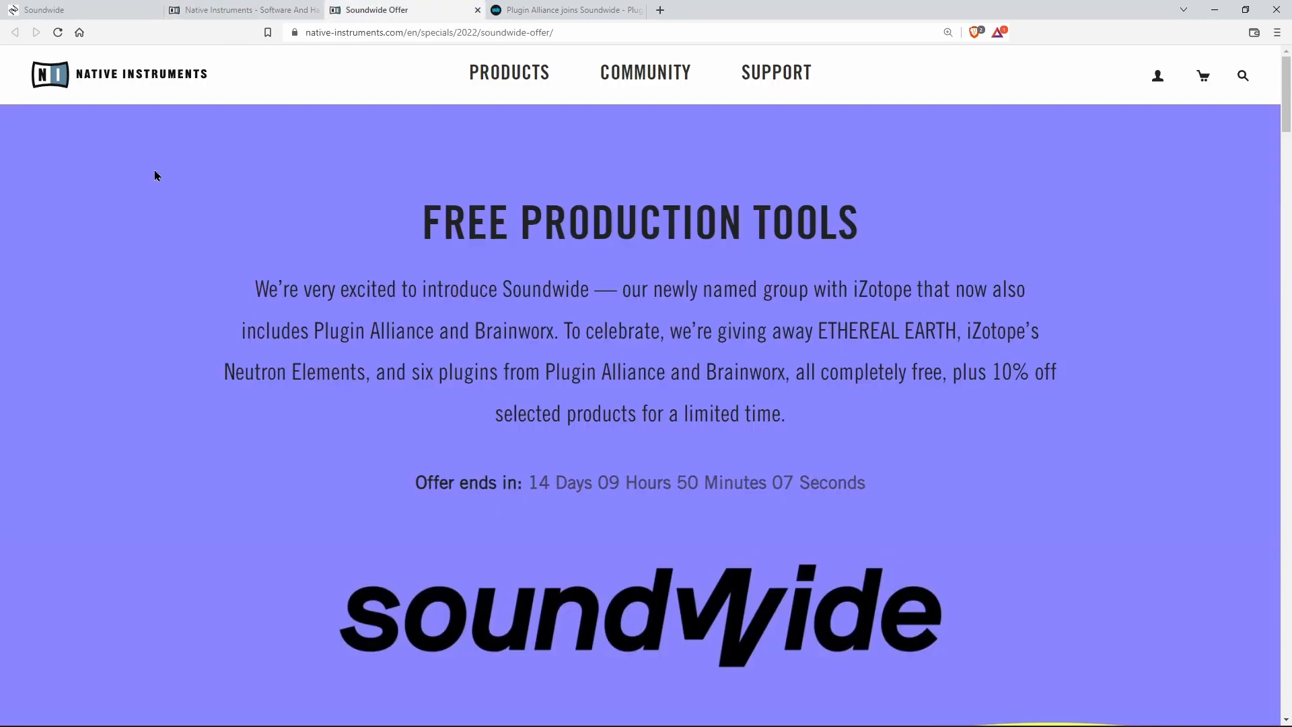
{"action": "scroll", "coordinate": [1068, 269], "scroll_direction": "down", "scroll_amount": 10}
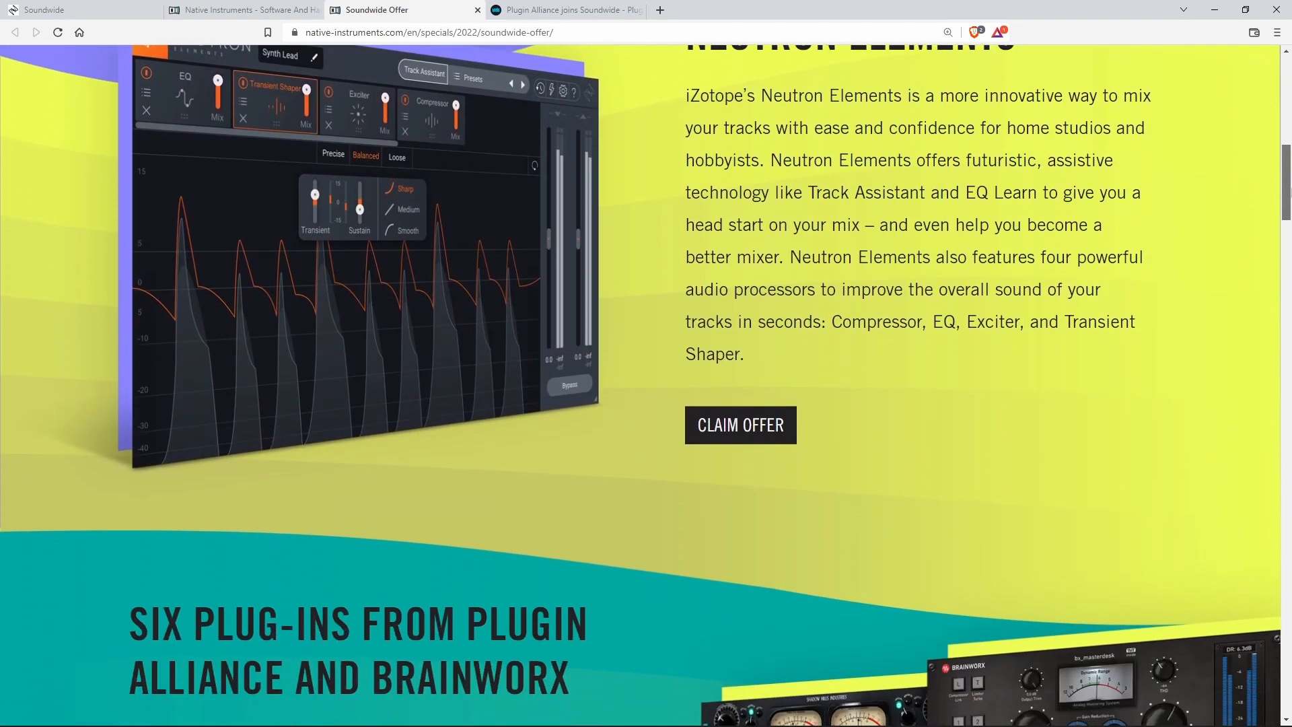
{"action": "left_click_drag", "start_coordinate": [1287, 208], "coordinate": [1287, 125]}
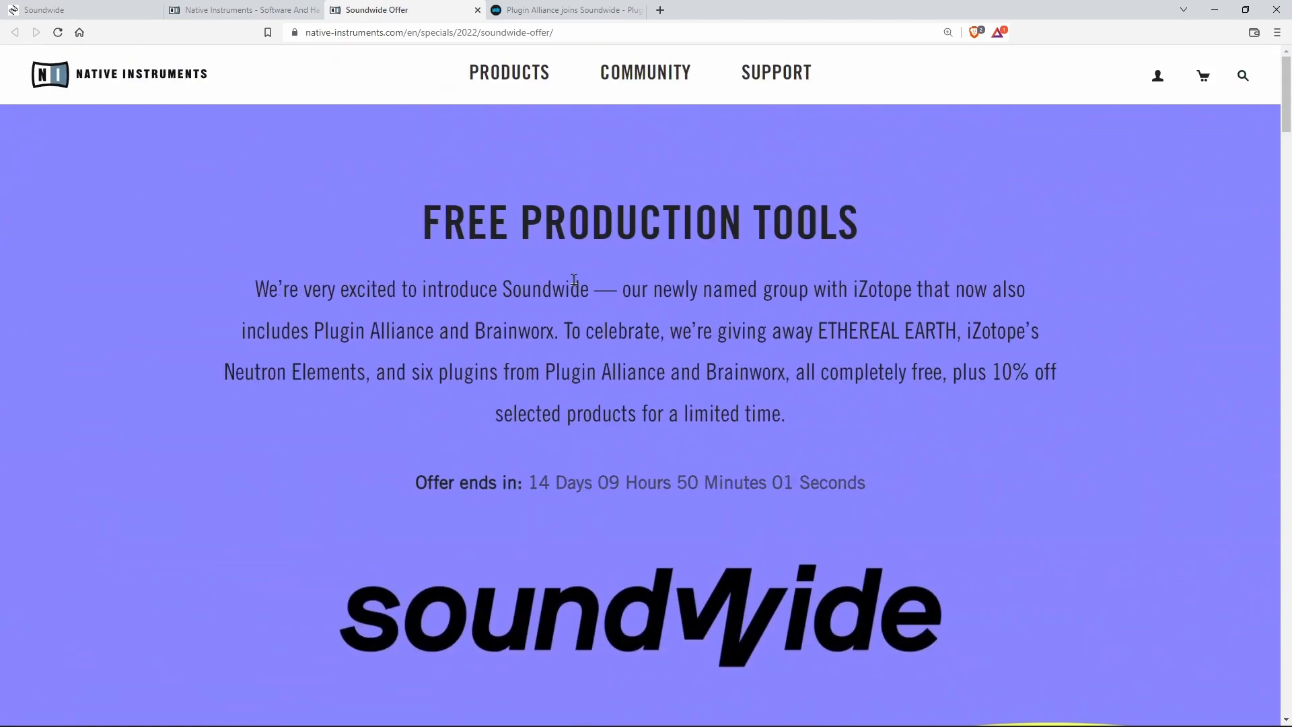
Step: Review the Plugin Alliance blog post on Soundwide, covering the Neutron Elements, ETHEREAL EARTH and voucher code sections
{"action": "left_click", "coordinate": [562, 8]}
{"action": "left_click_drag", "start_coordinate": [1287, 226], "coordinate": [1286, 145]}
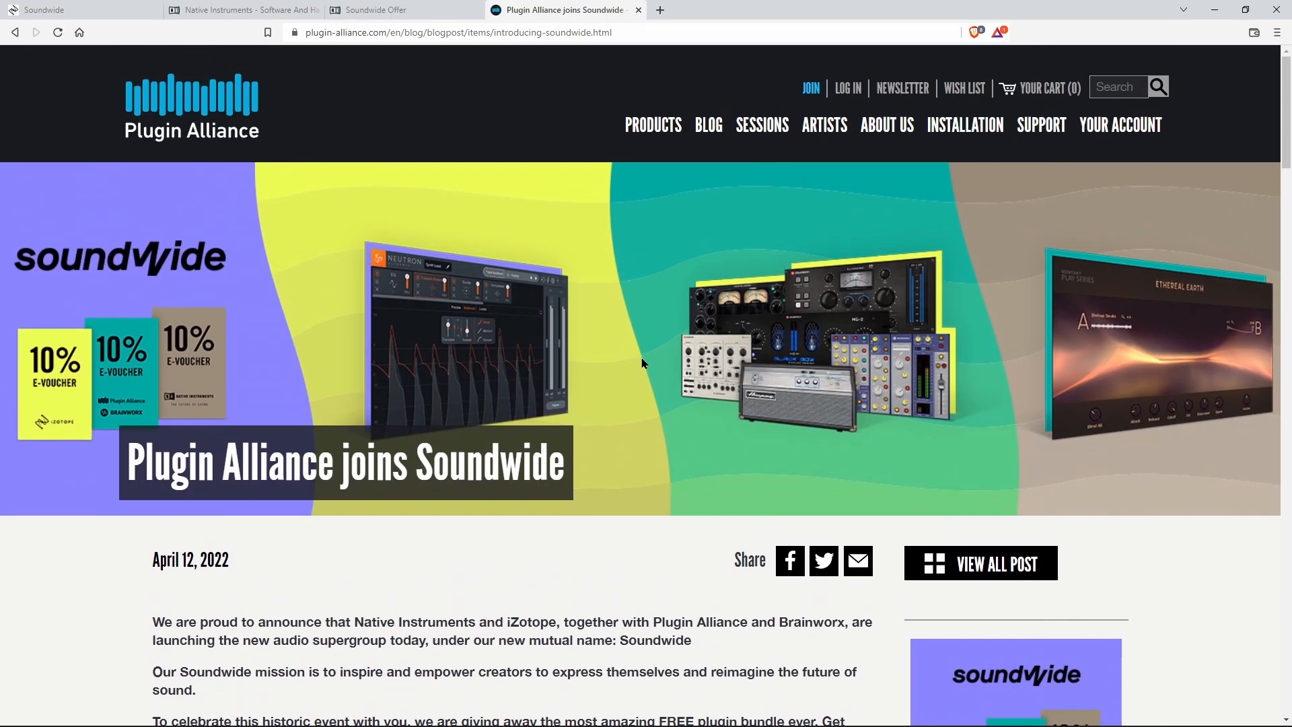
{"action": "left_click_drag", "start_coordinate": [1286, 98], "coordinate": [1282, 334]}
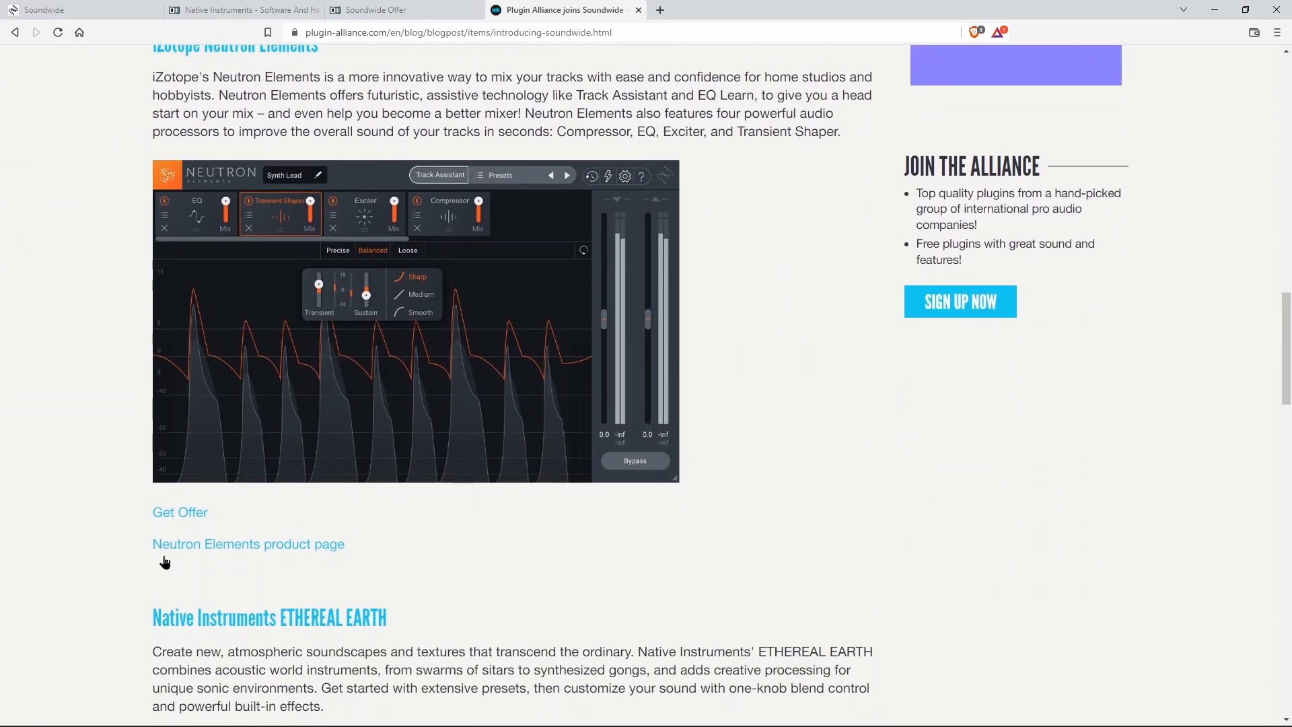
{"action": "scroll", "coordinate": [599, 325], "scroll_direction": "down", "scroll_amount": 10}
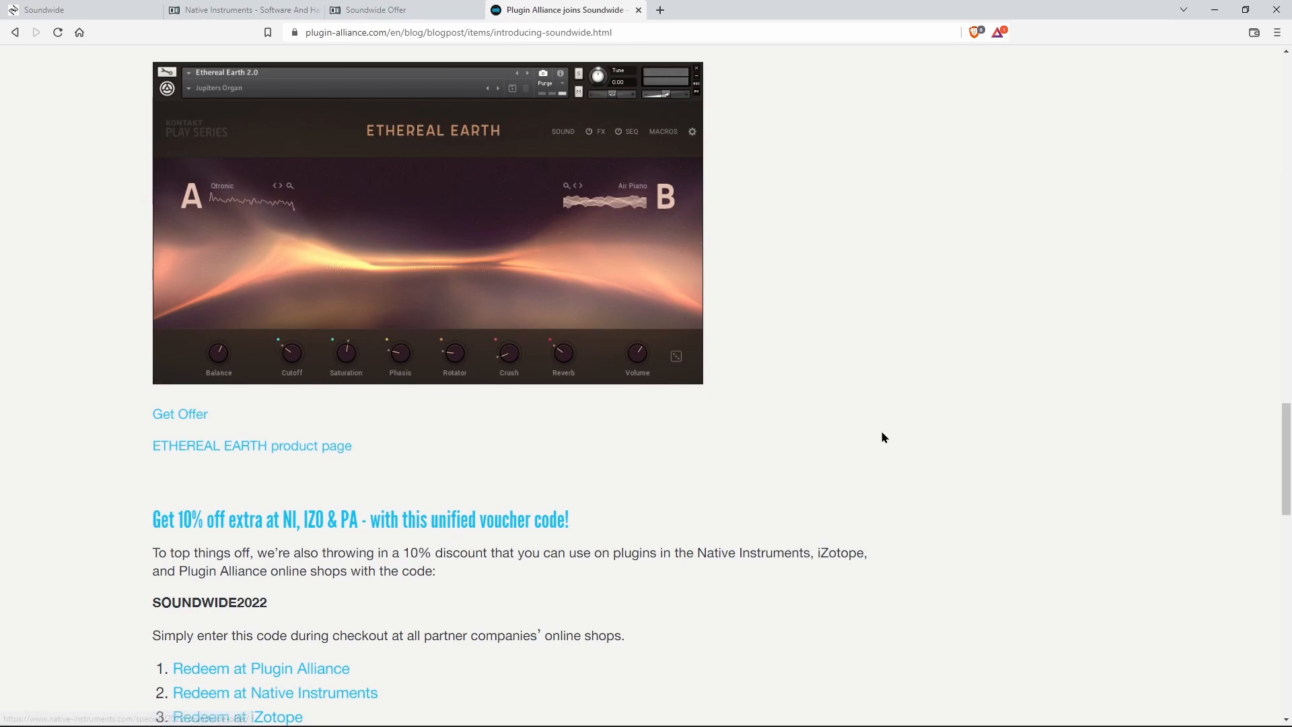
{"action": "scroll", "coordinate": [1278, 432], "scroll_direction": "down", "scroll_amount": 5}
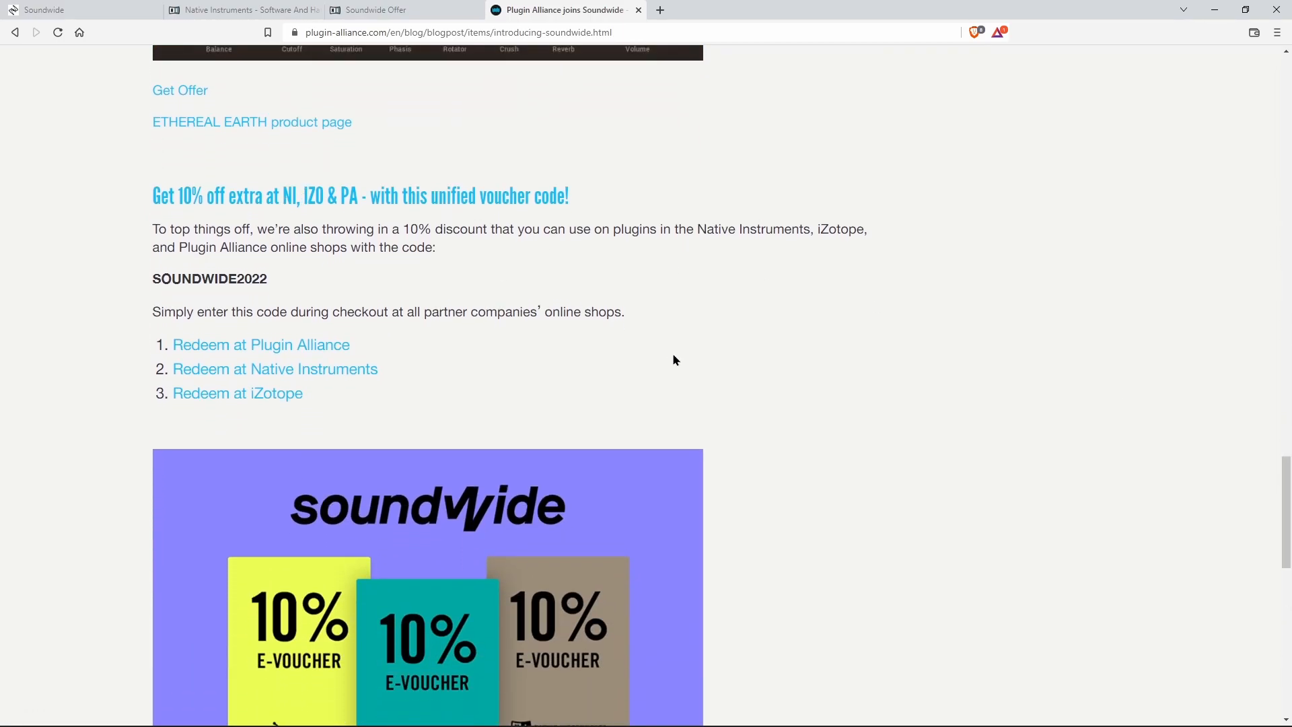
Step: Find the bundle's availability terms below the e-voucher image and highlight the end date April 26, 2022
{"action": "scroll", "coordinate": [673, 363], "scroll_direction": "down", "scroll_amount": 4}
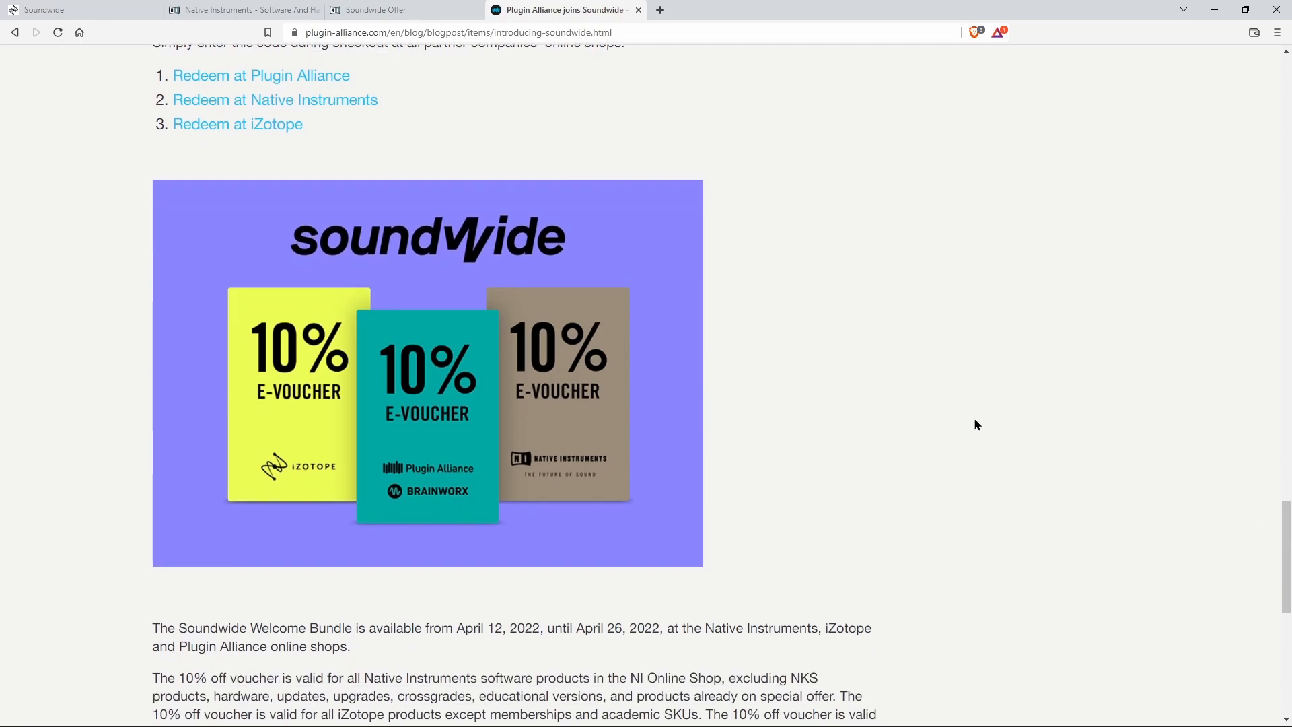
{"action": "scroll", "coordinate": [975, 420], "scroll_direction": "down", "scroll_amount": 4}
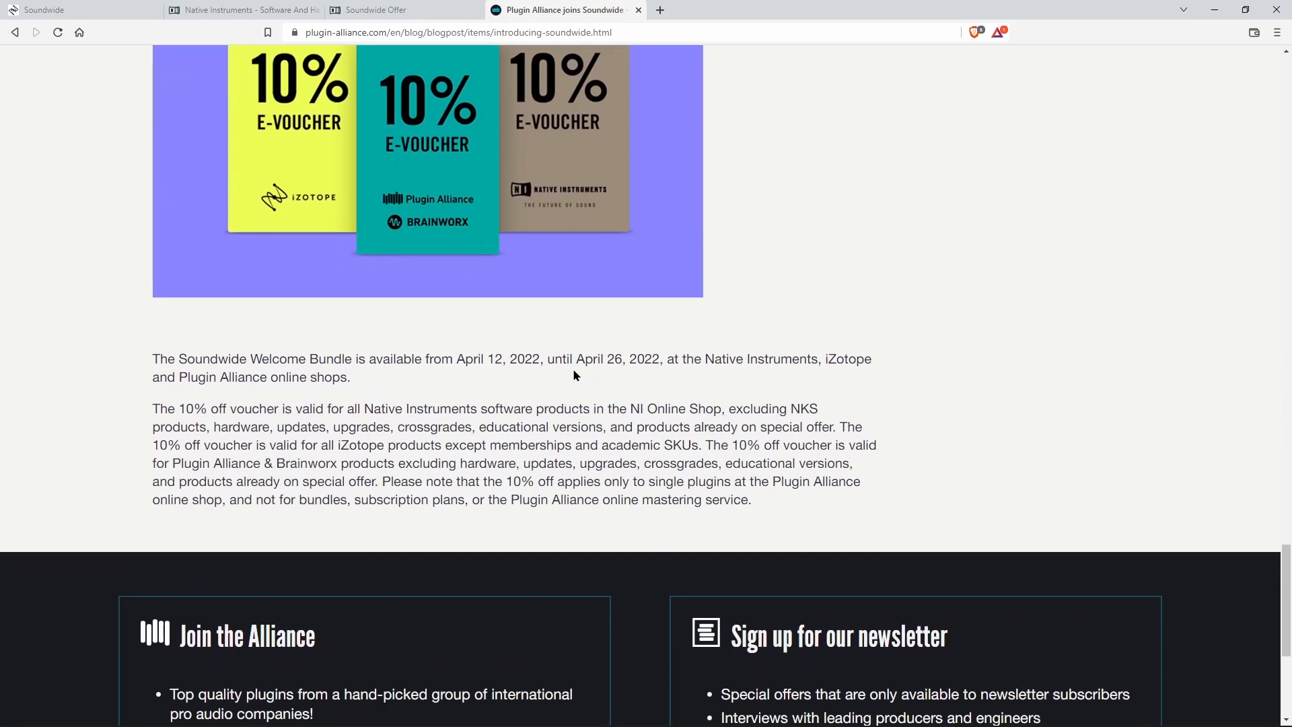
{"action": "left_click_drag", "start_coordinate": [583, 361], "coordinate": [660, 361]}
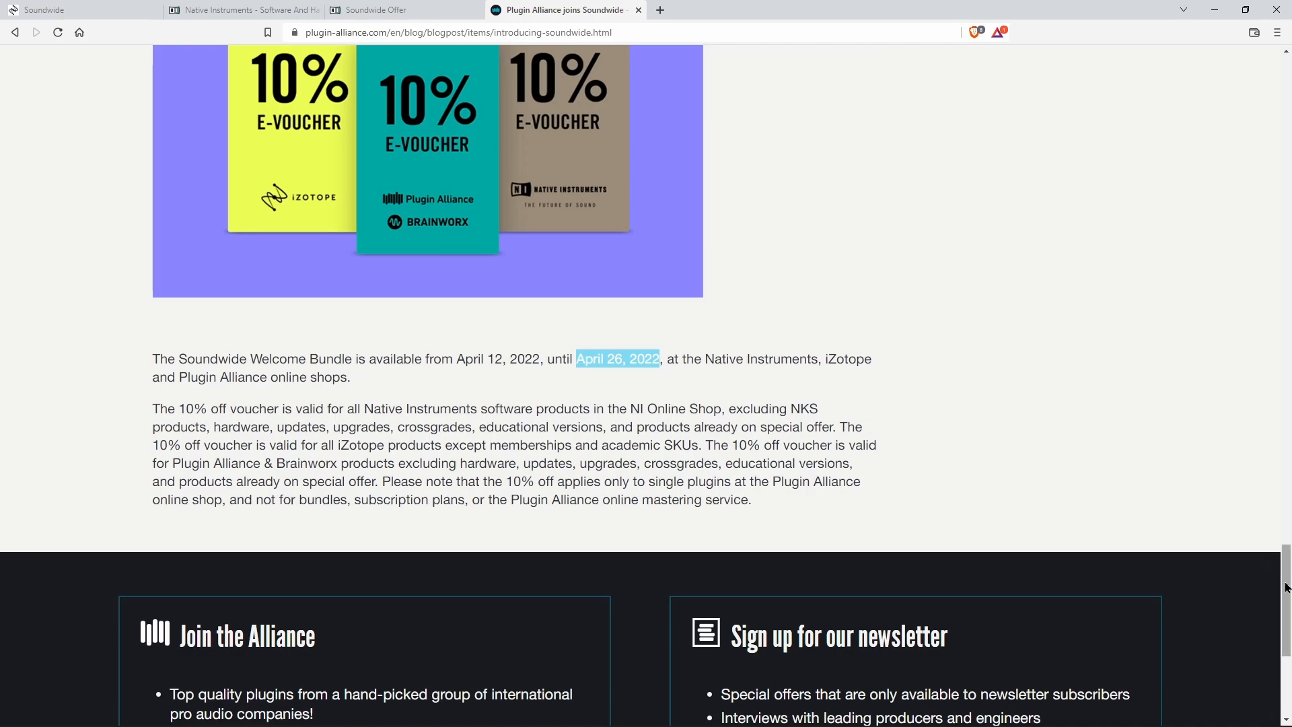
Step: Return to the top of the blog post, revisit the Native Instruments and iZotope pages, and switch back to Studio One
{"action": "left_click_drag", "start_coordinate": [1287, 587], "coordinate": [1284, 98]}
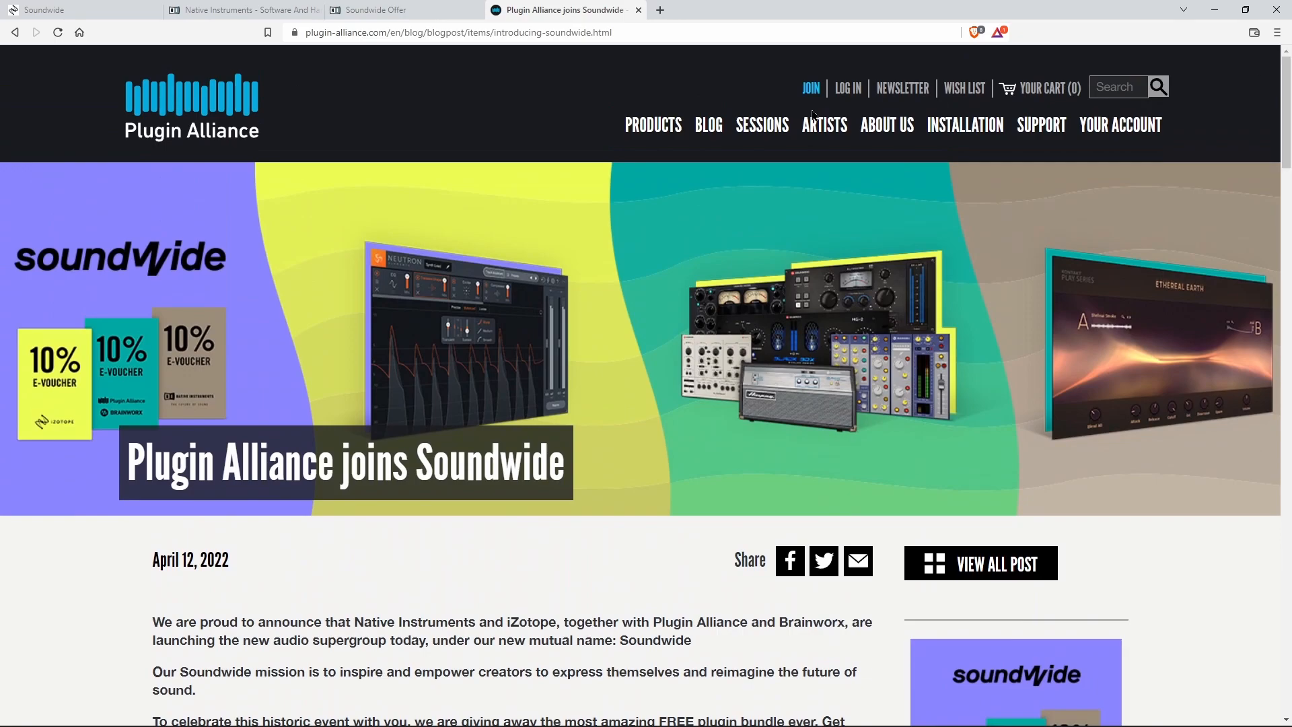
{"action": "left_click", "coordinate": [404, 10]}
{"action": "left_click", "coordinate": [246, 10]}
{"action": "left_click", "coordinate": [123, 9]}
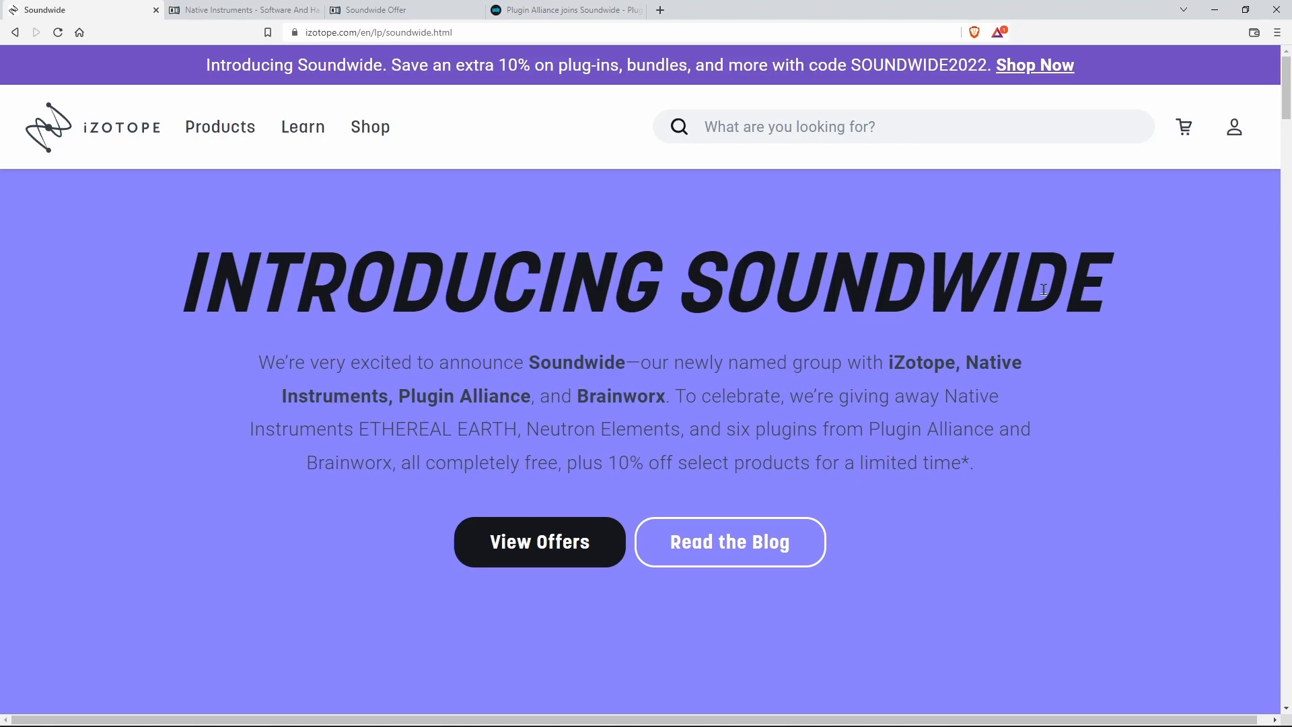
{"action": "left_click", "coordinate": [1215, 10]}
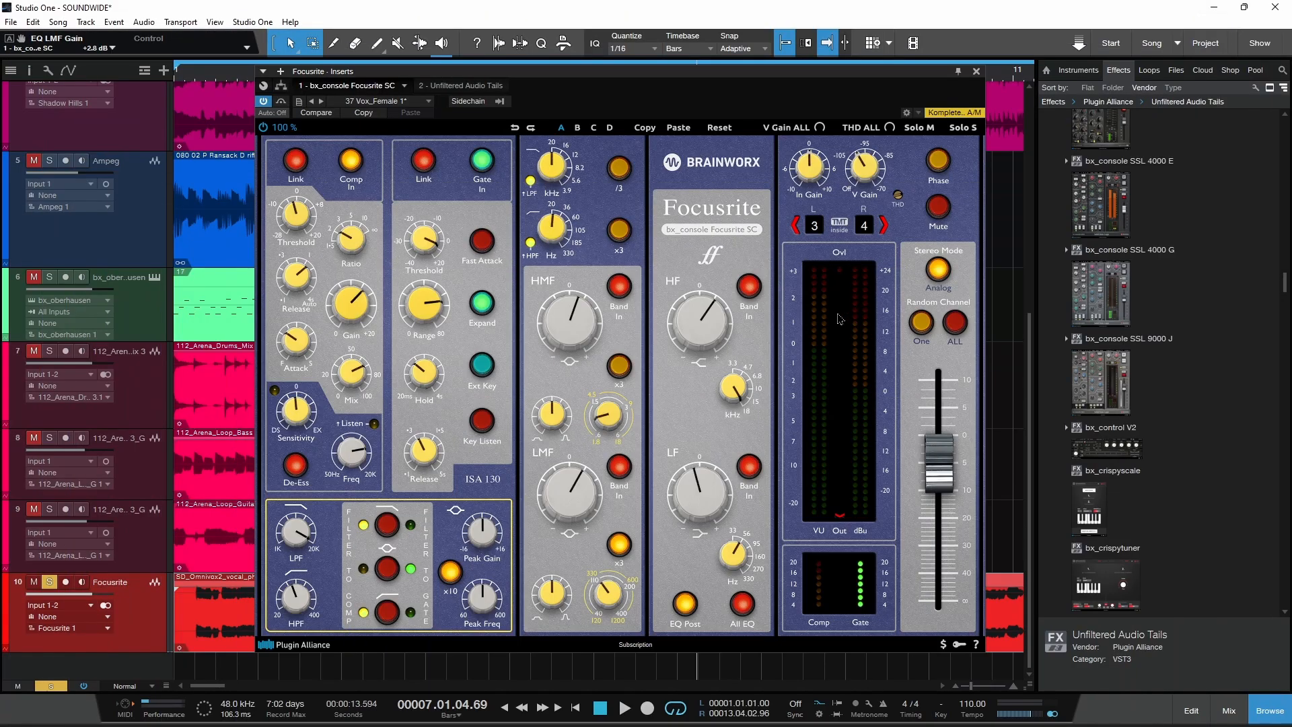